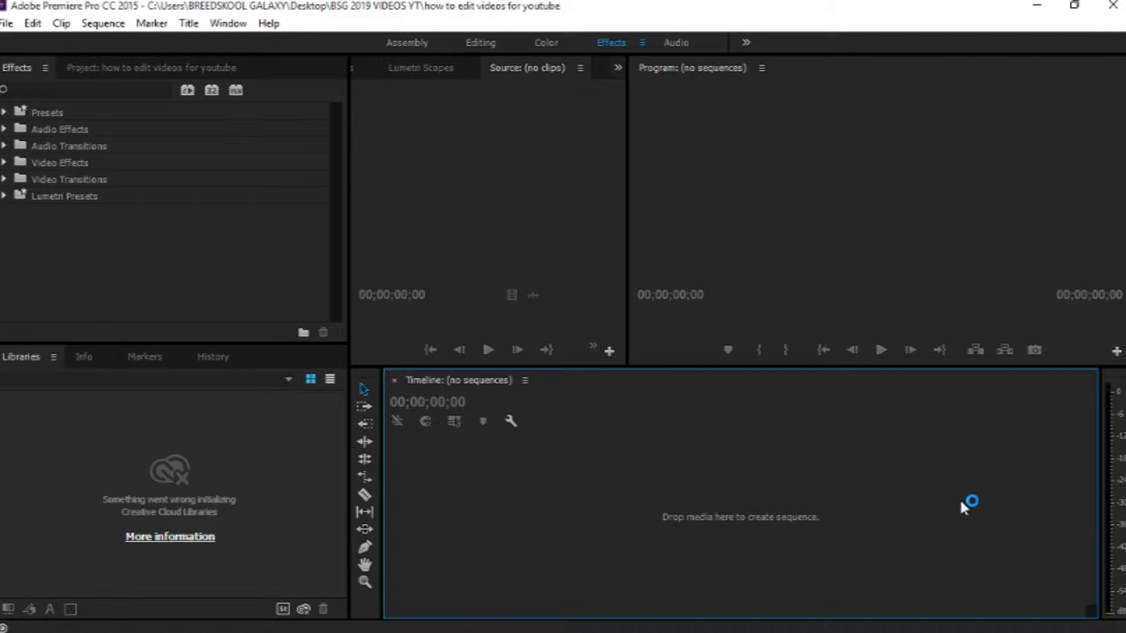
Step: Create a new project named "how to edit youtube videos" with HDV as the capture format
left_click(305, 303)
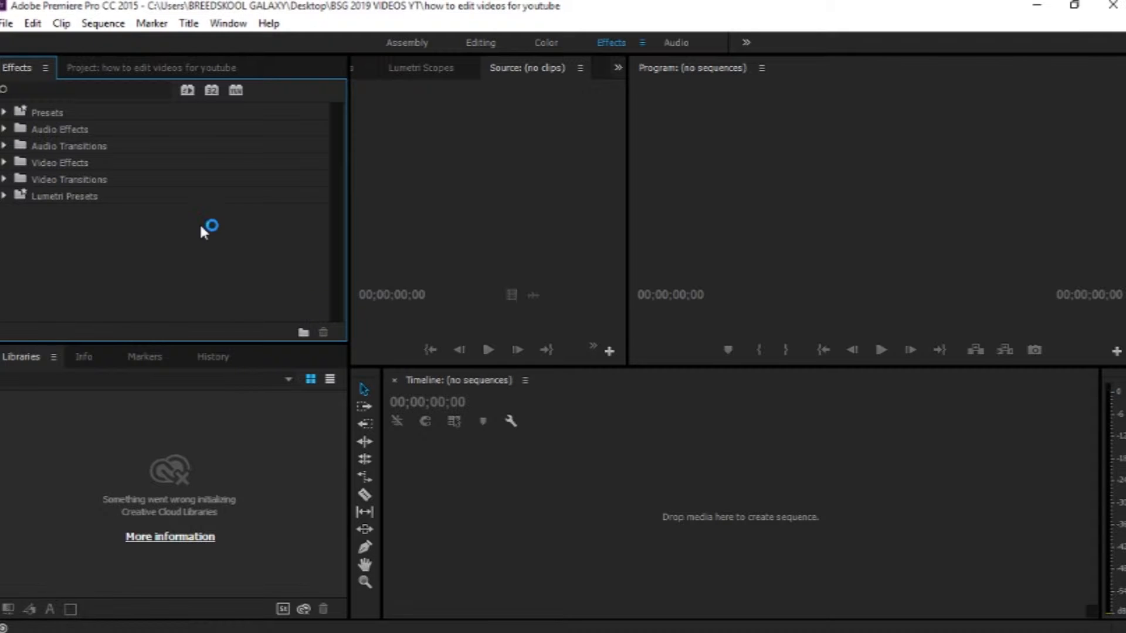
left_click(6, 24)
mouse_move(124, 50)
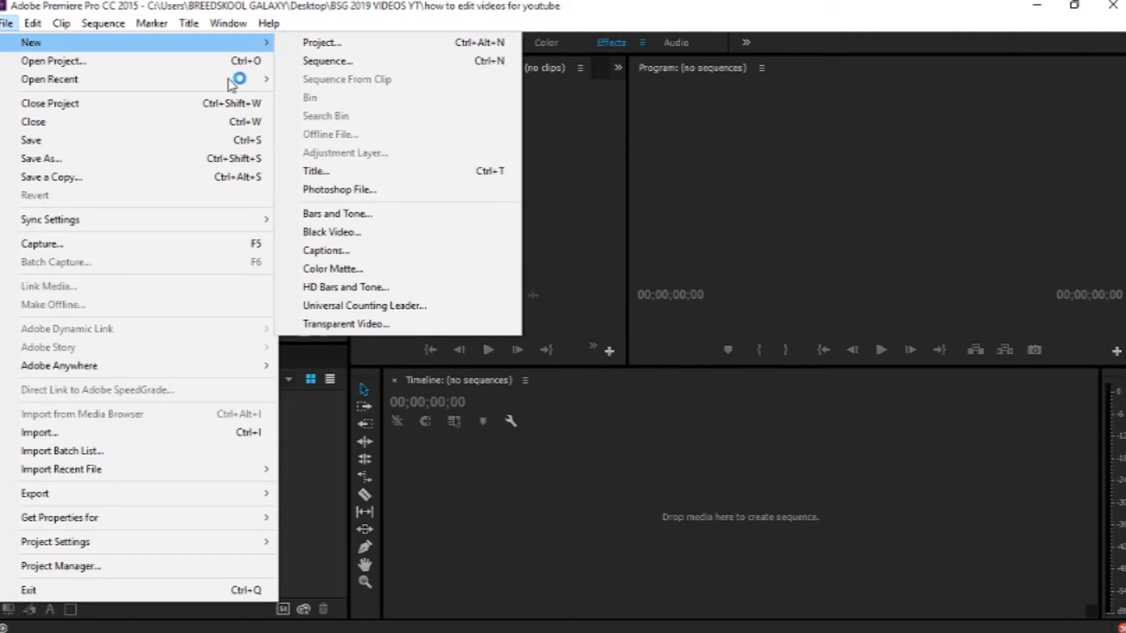
left_click(305, 43)
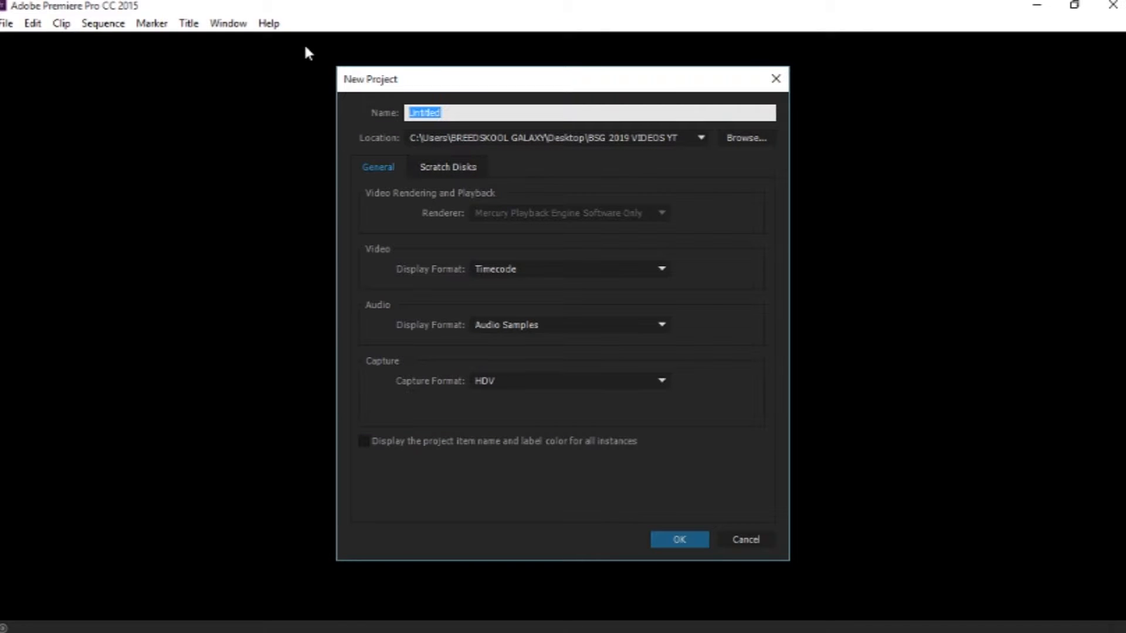
left_click(474, 113)
left_click_drag(474, 113, 400, 116)
type("how to edit youtube videos")
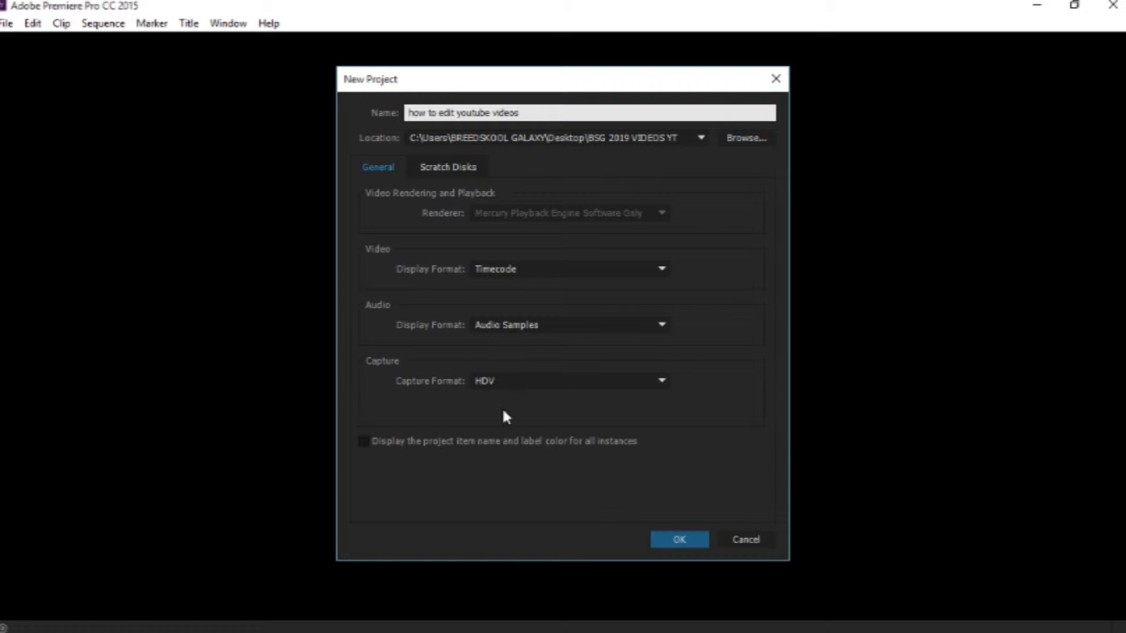
left_click(551, 383)
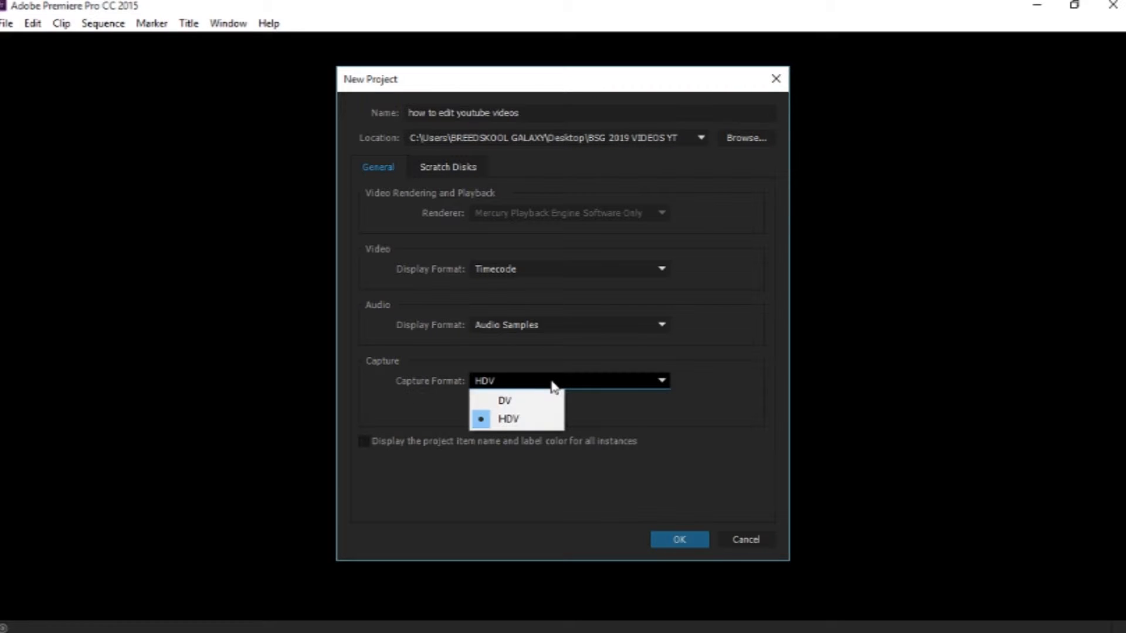
left_click(548, 420)
left_click(683, 538)
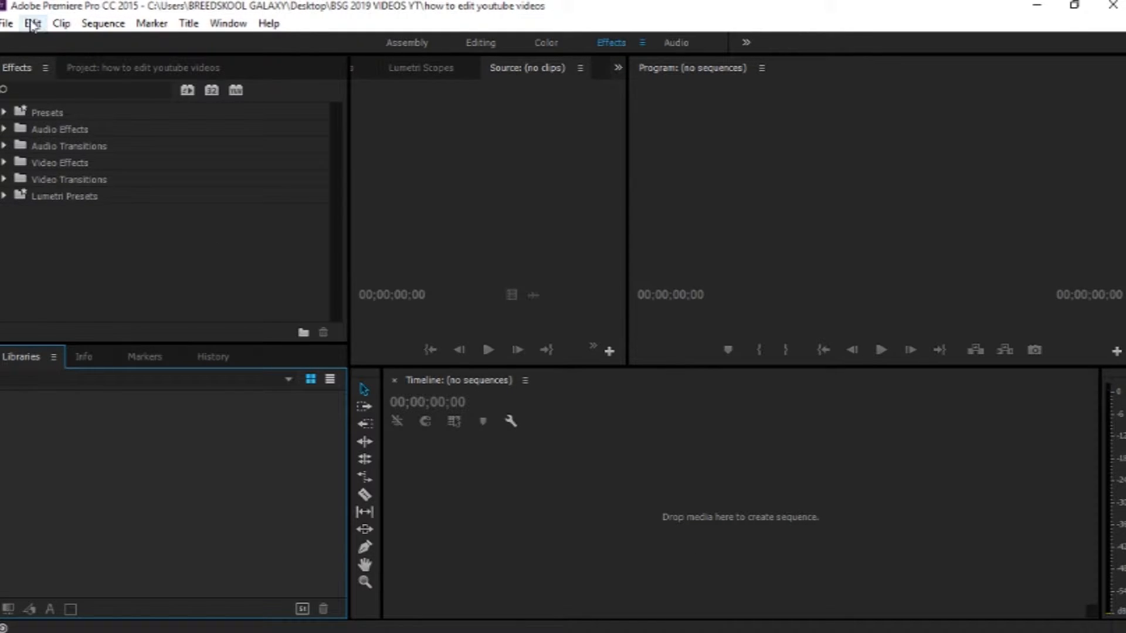
left_click(8, 24)
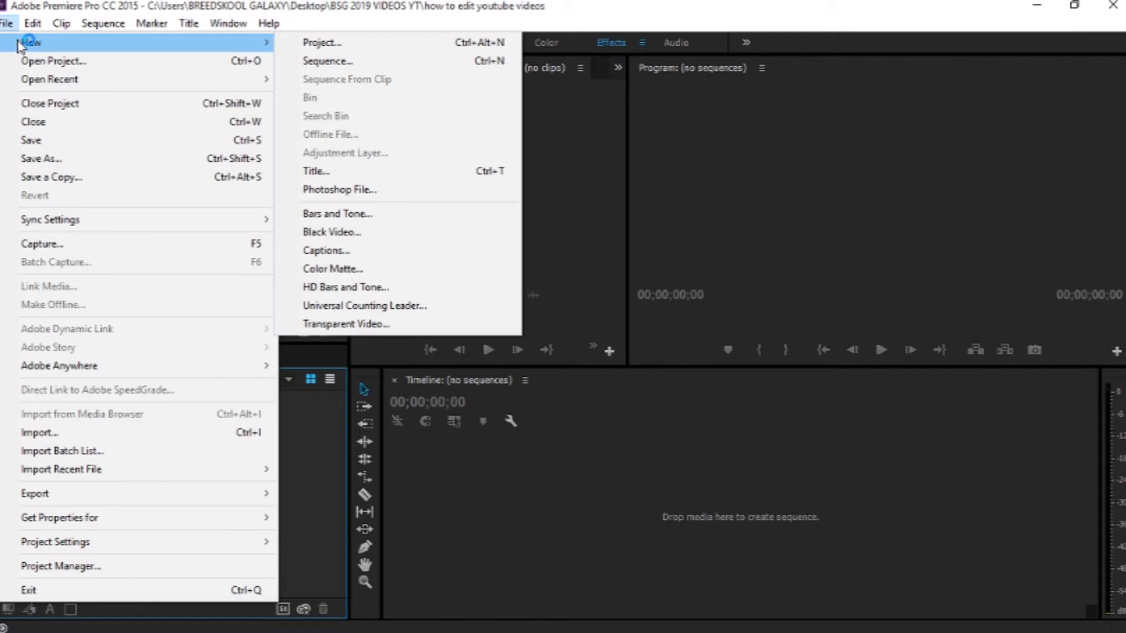
mouse_move(234, 29)
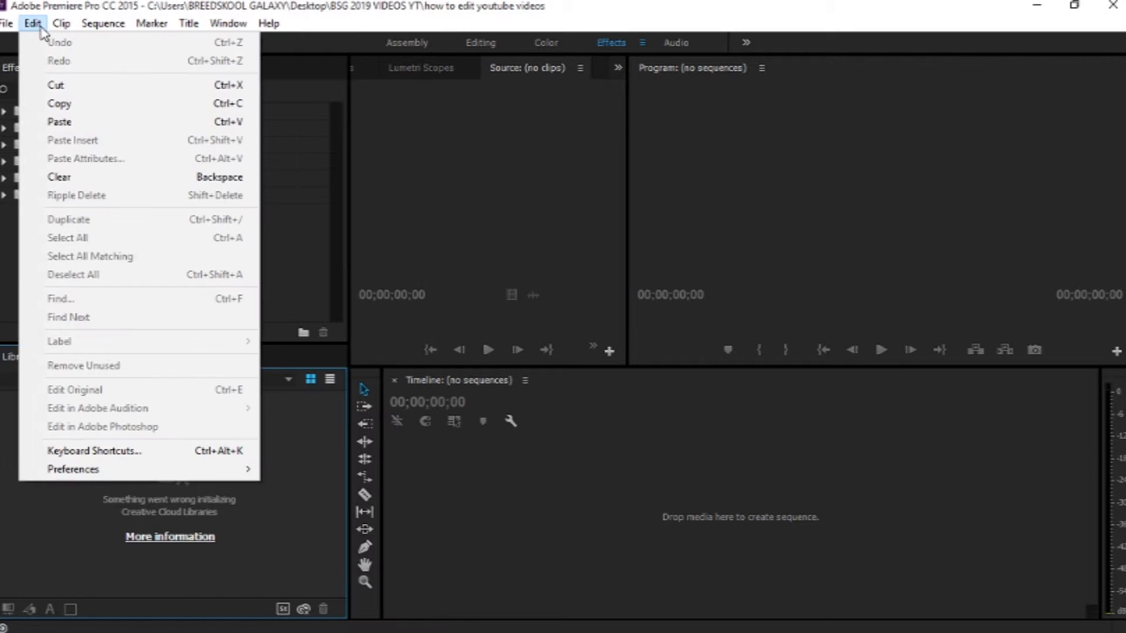
mouse_move(22, 50)
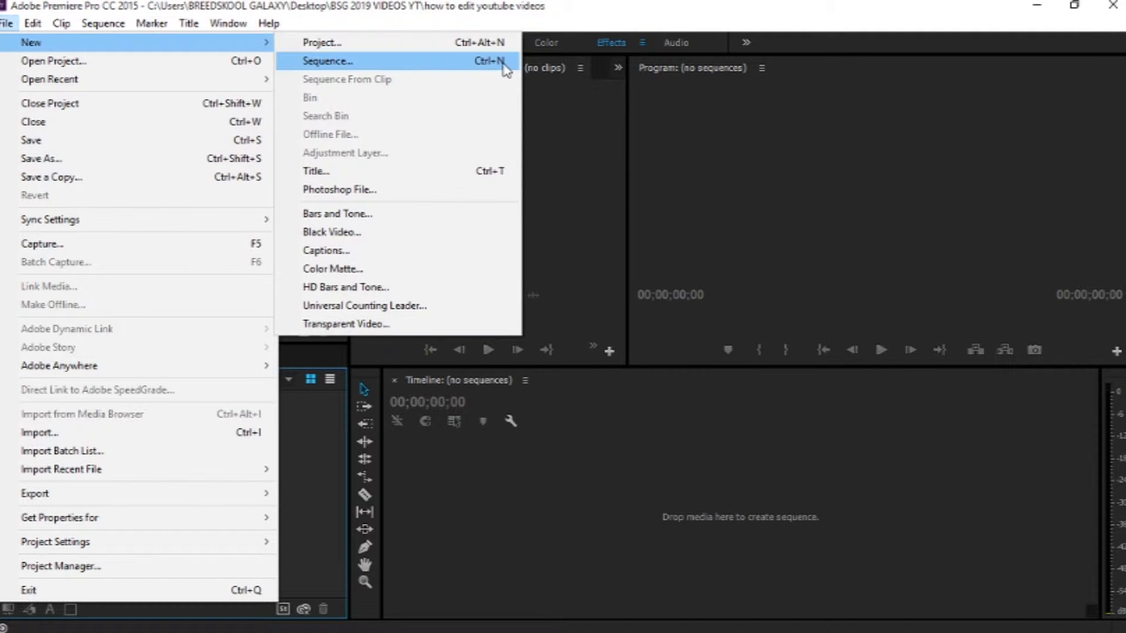
left_click(467, 51)
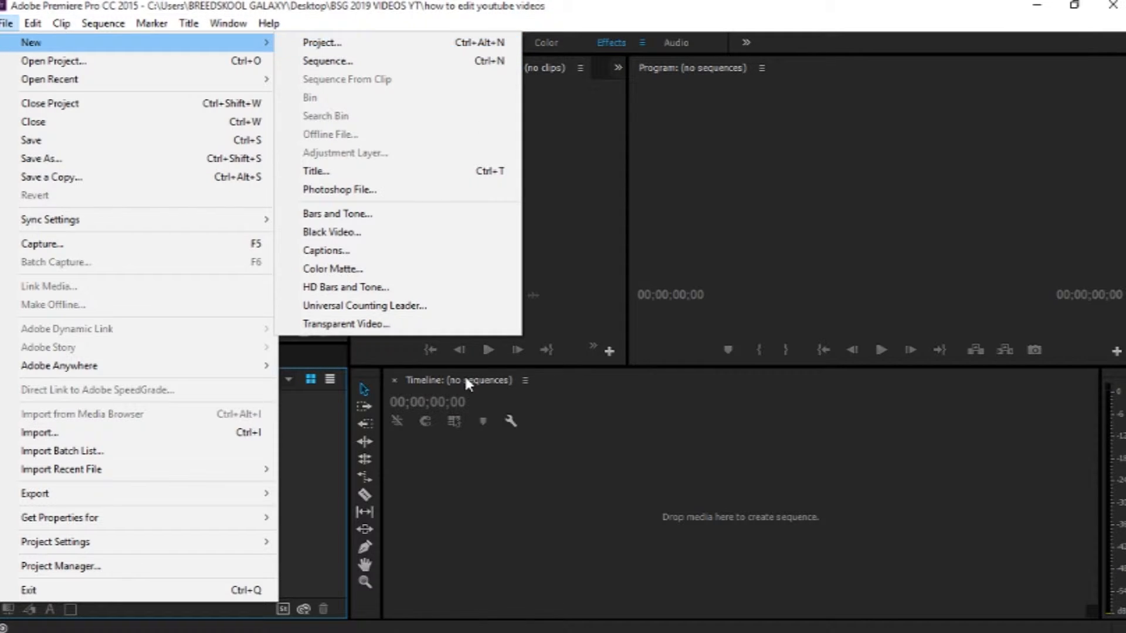
left_click(497, 502)
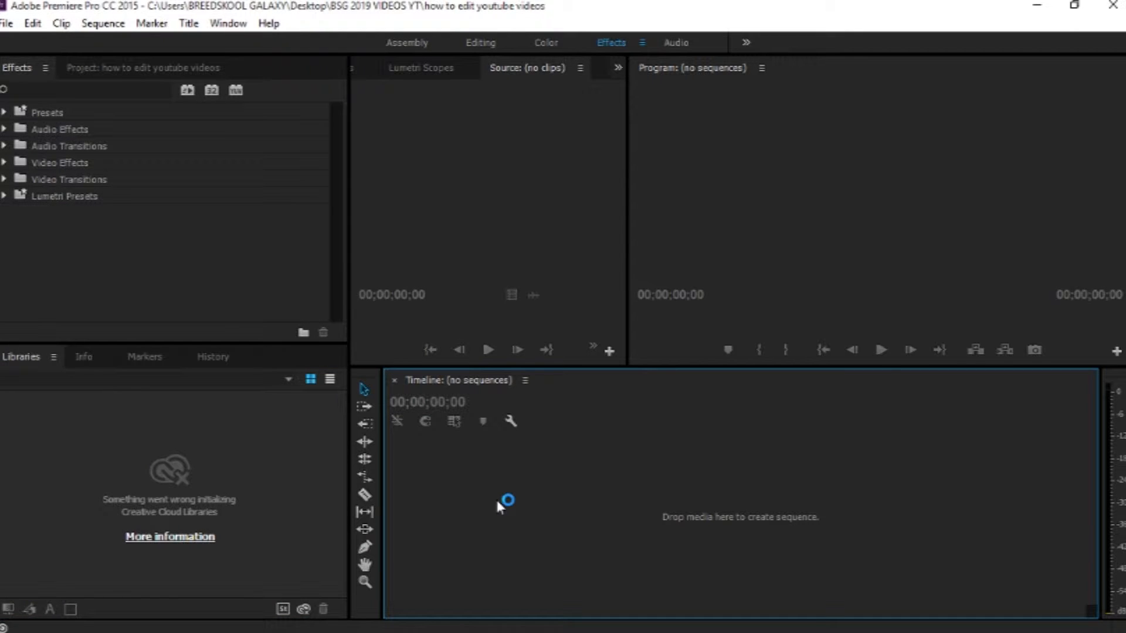
Step: Open a new sequence with the HDV 1080p24 preset selected
key("ctrl+n")
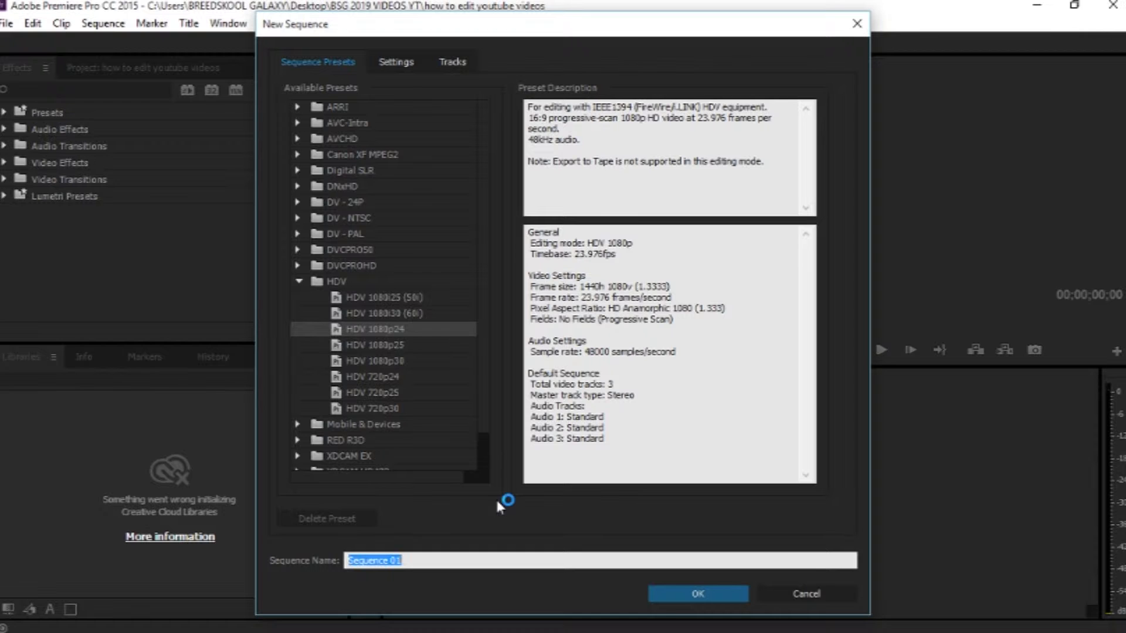
left_click_drag(484, 405, 487, 455)
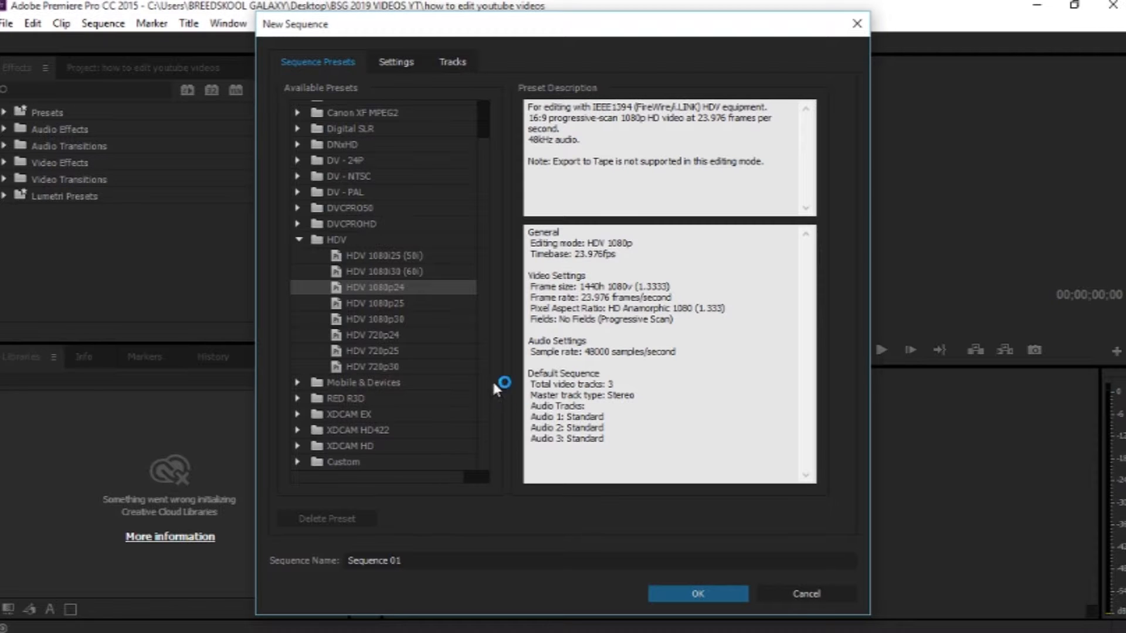
Step: Inspect the properties and details of the recorded MP4 file in the OBS RECORDING folder
mouse_move(570, 620)
mouse_move(416, 620)
left_click(367, 573)
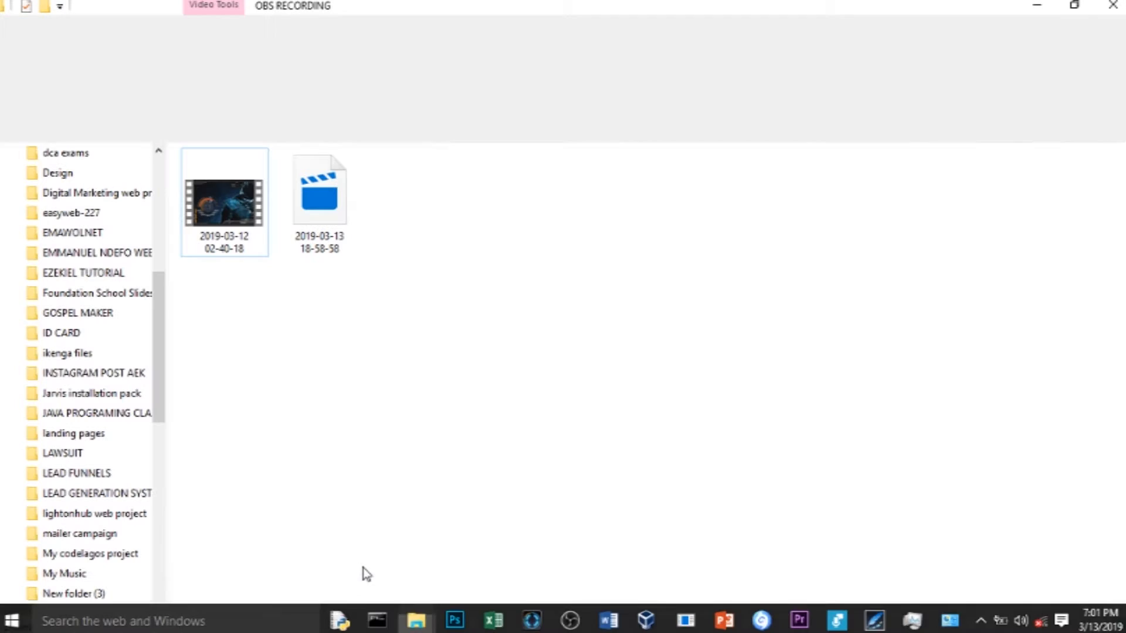
left_click(234, 208)
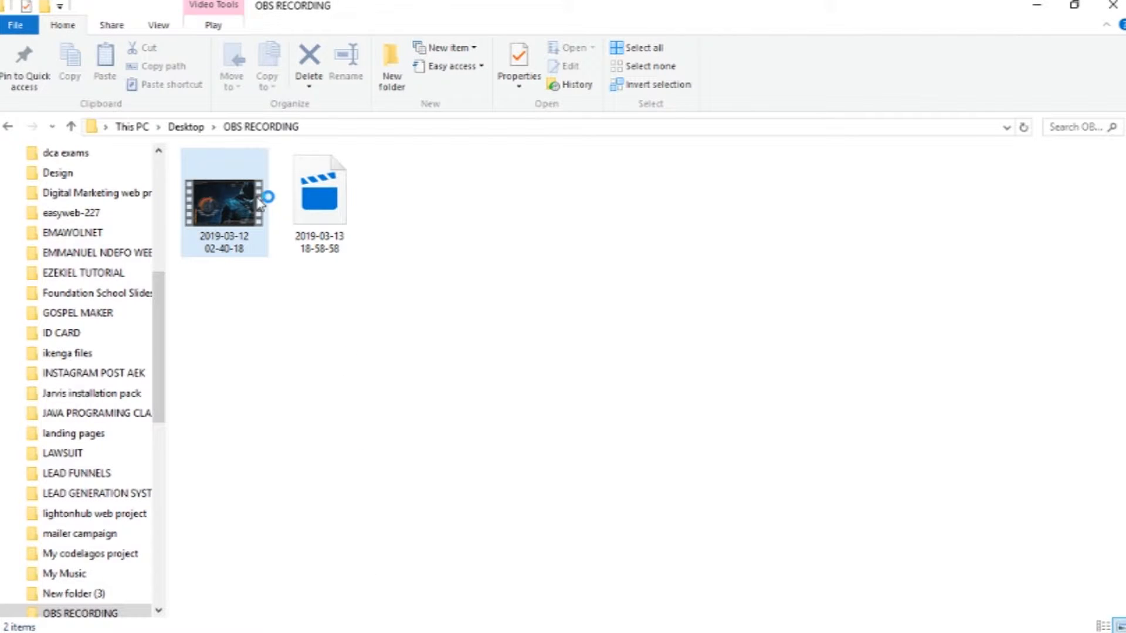
double_click(232, 217)
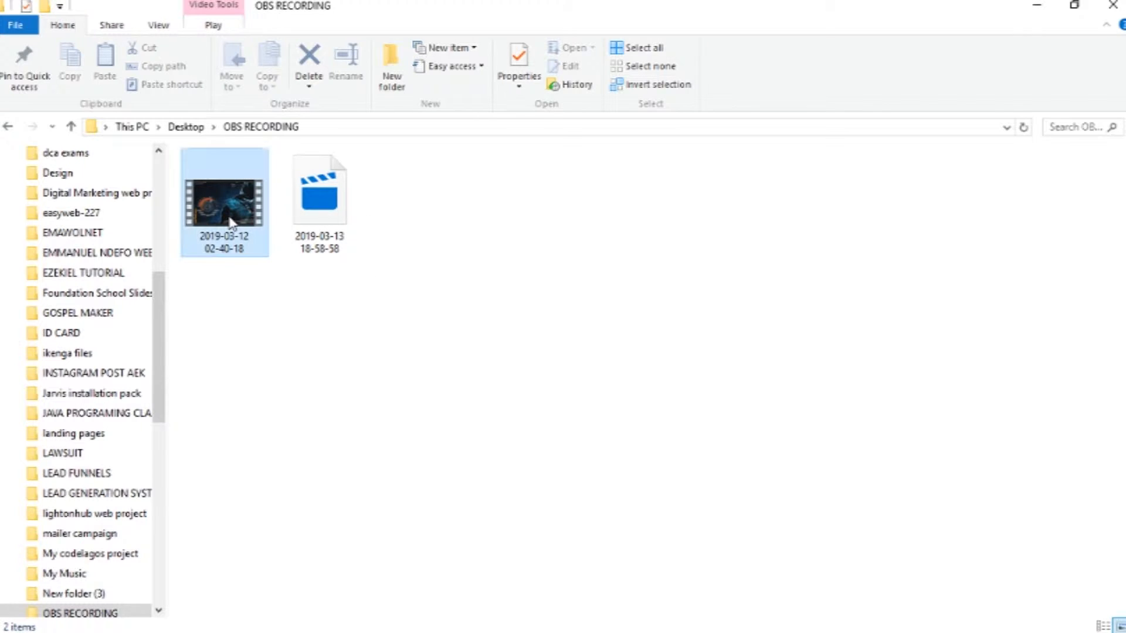
right_click(231, 216)
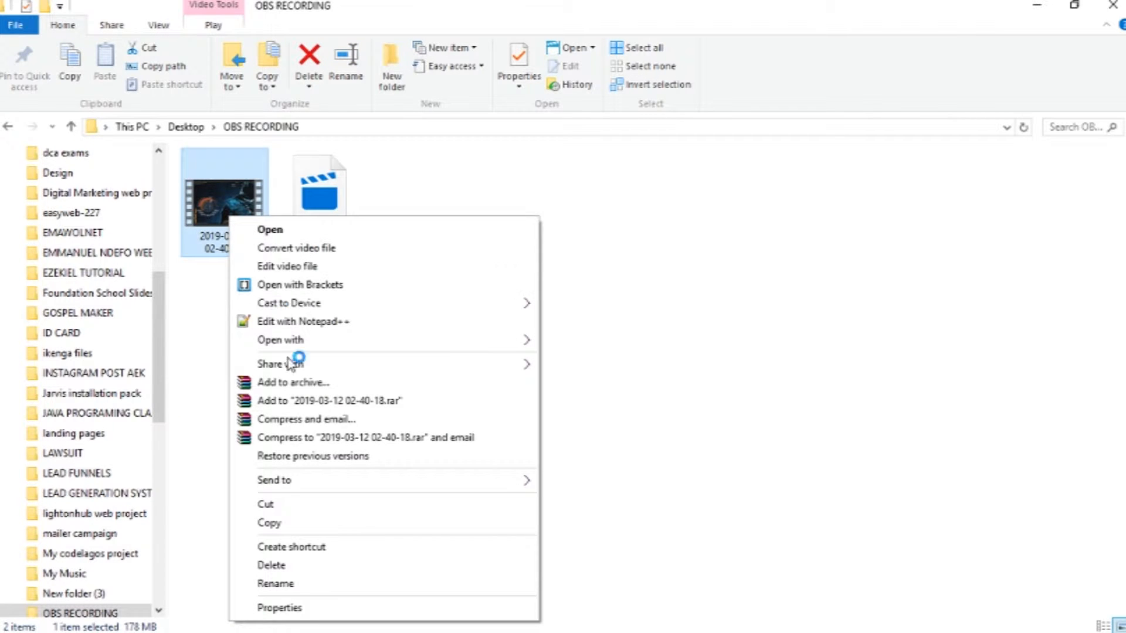
left_click(308, 608)
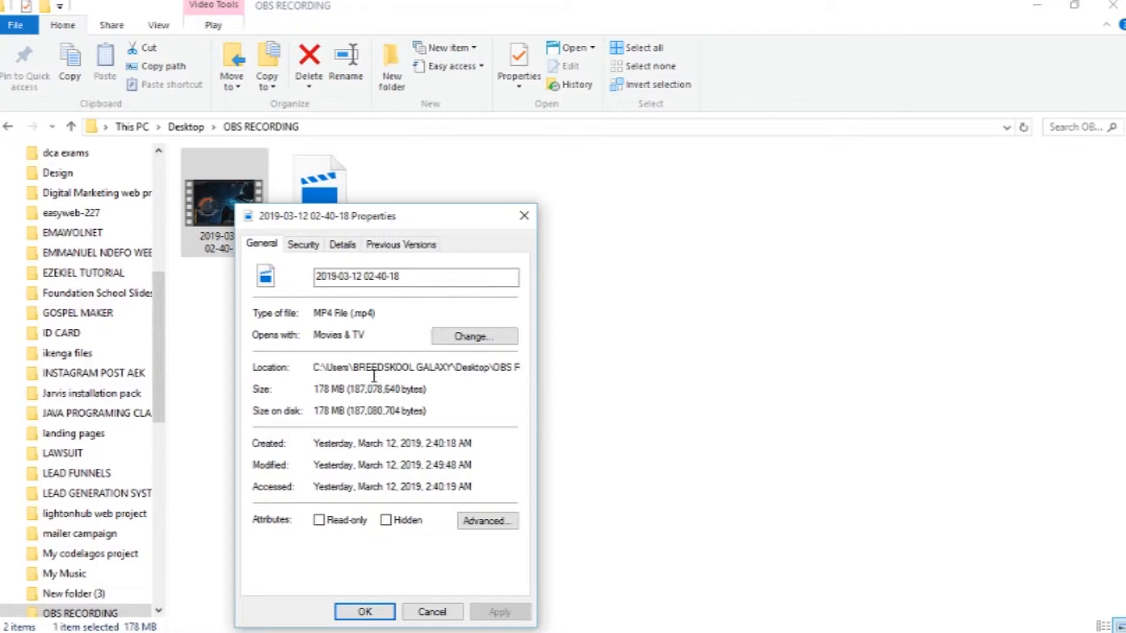
left_click(344, 244)
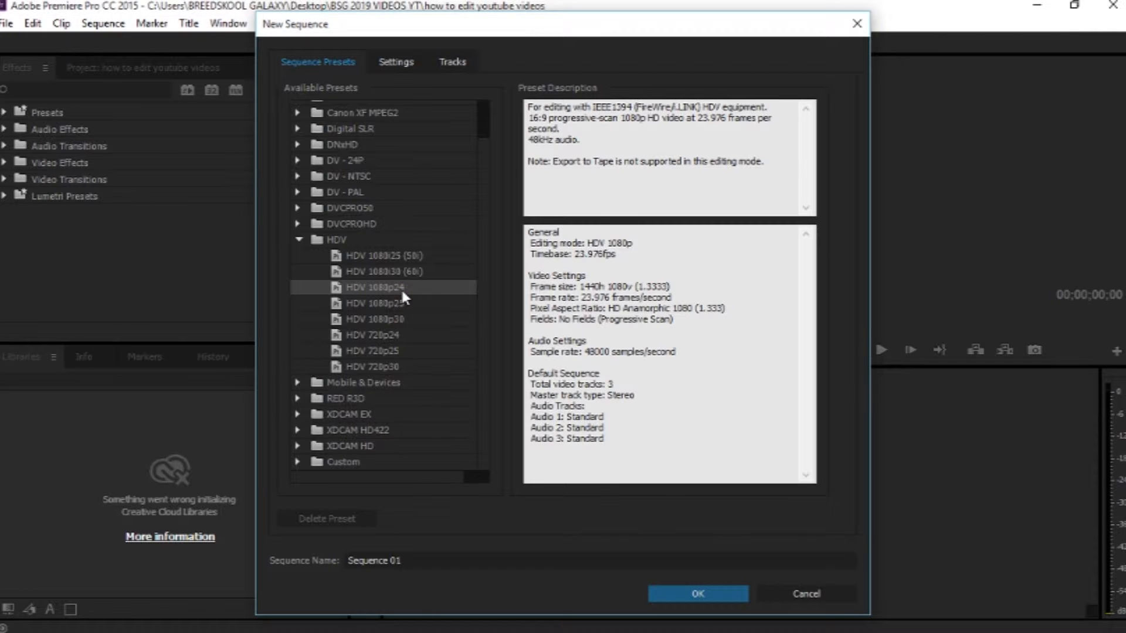
Step: Name the sequence VIDEO EDITING TUTORIAL and create it
left_click(375, 560)
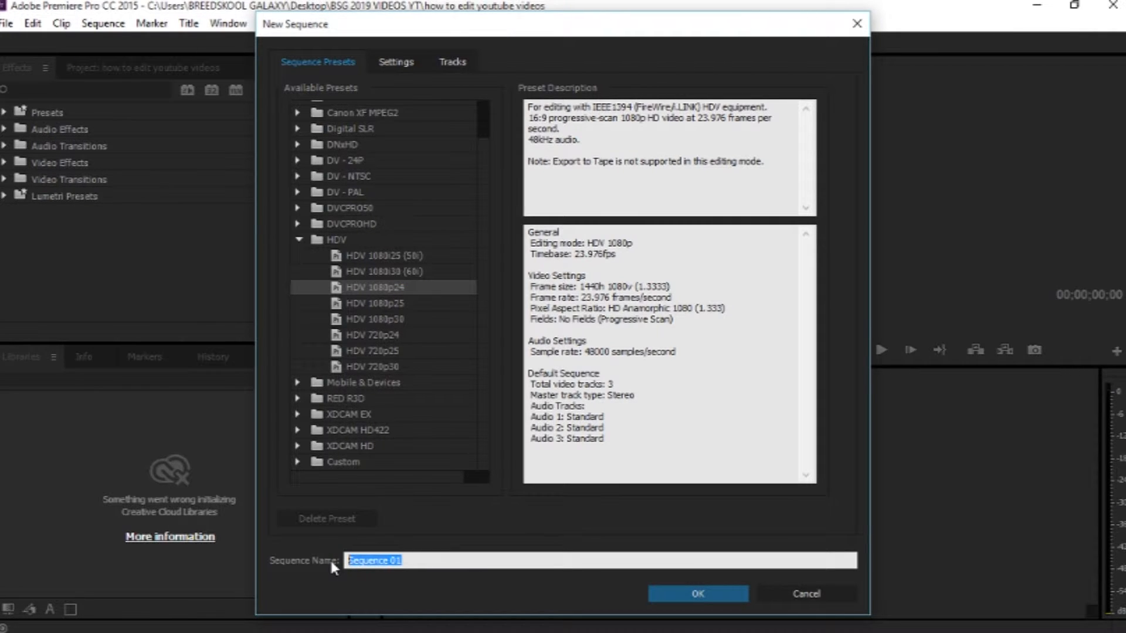
type("Y")
type("IDEO ")
type("EDITING")
type(" TUT")
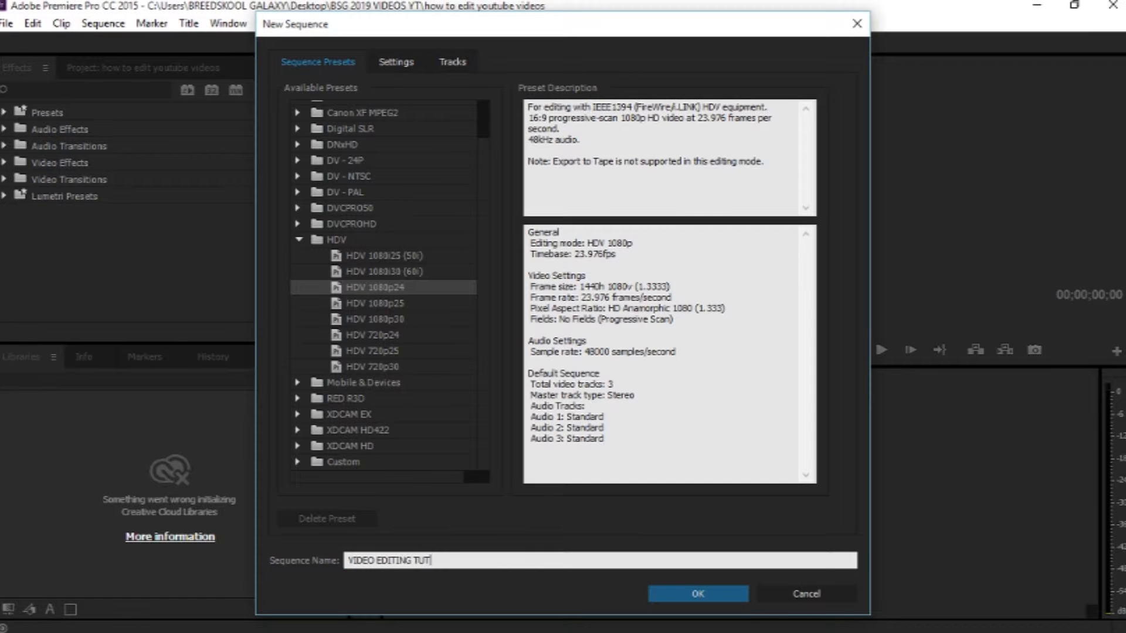
type("ORIAL")
left_click(679, 594)
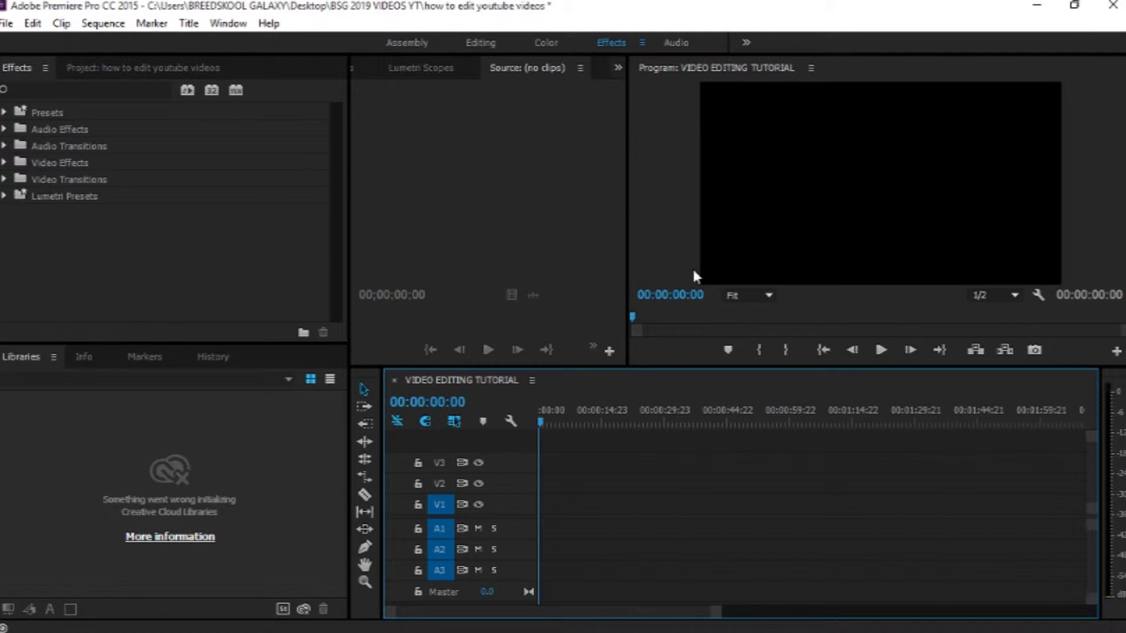
Step: Drag the recorded MP4 from the OBS RECORDING folder onto the timeline, keeping the existing sequence settings
left_click(135, 71)
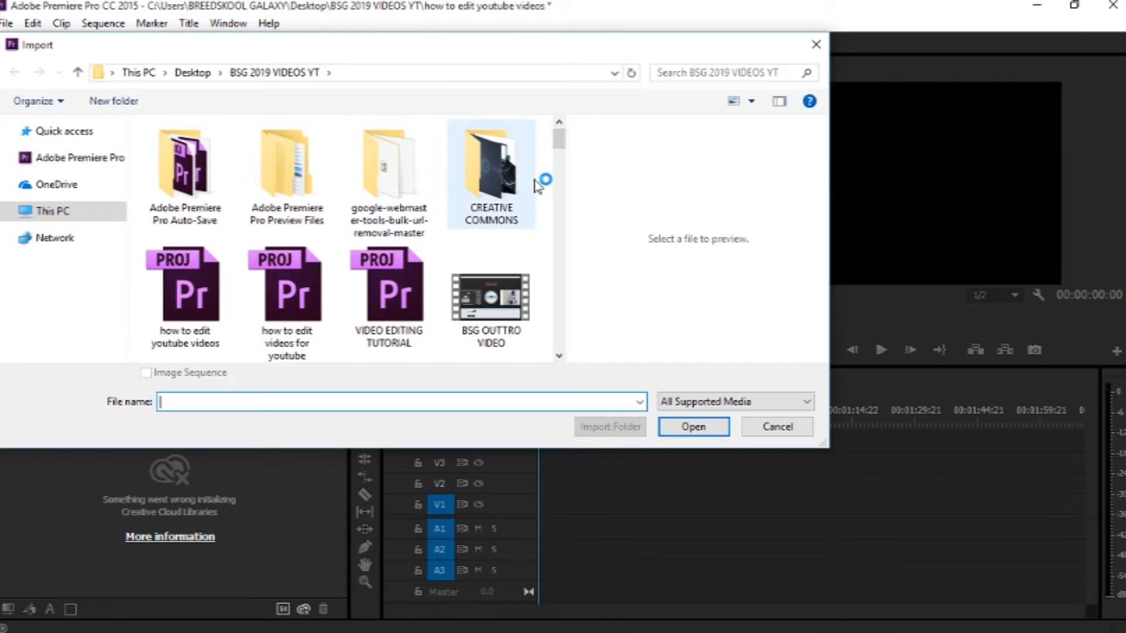
left_click(815, 44)
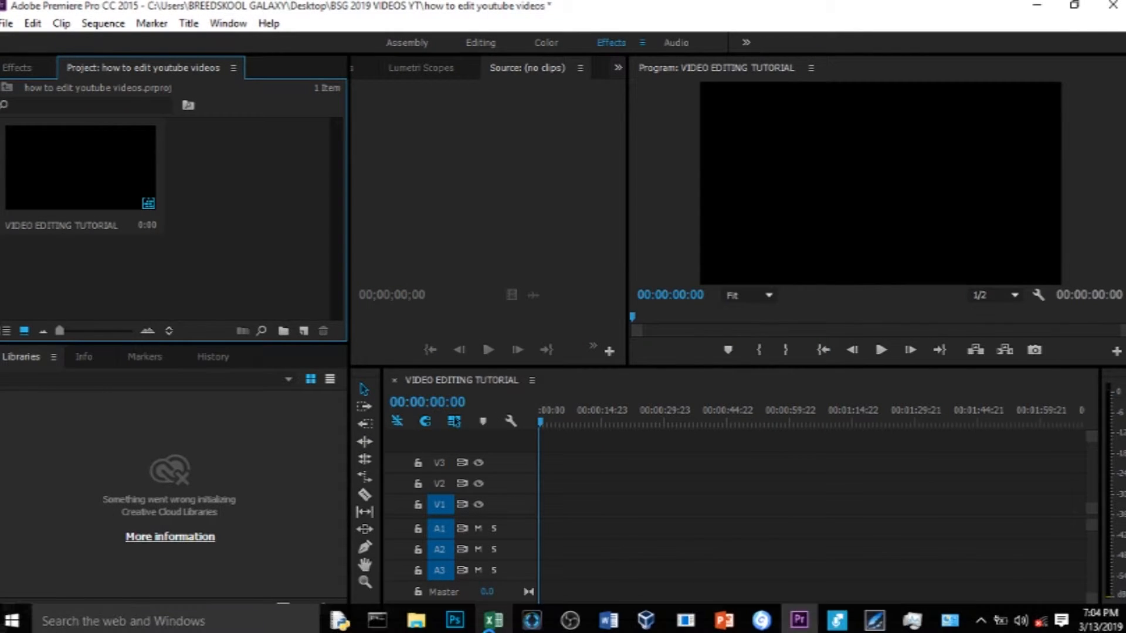
left_click(416, 629)
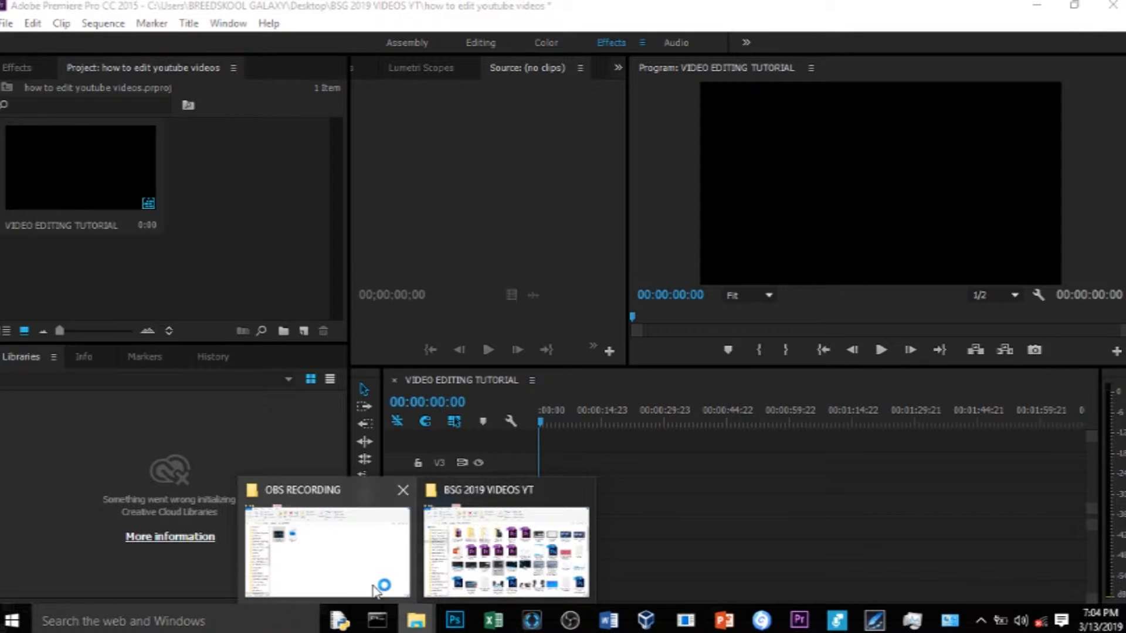
left_click(368, 571)
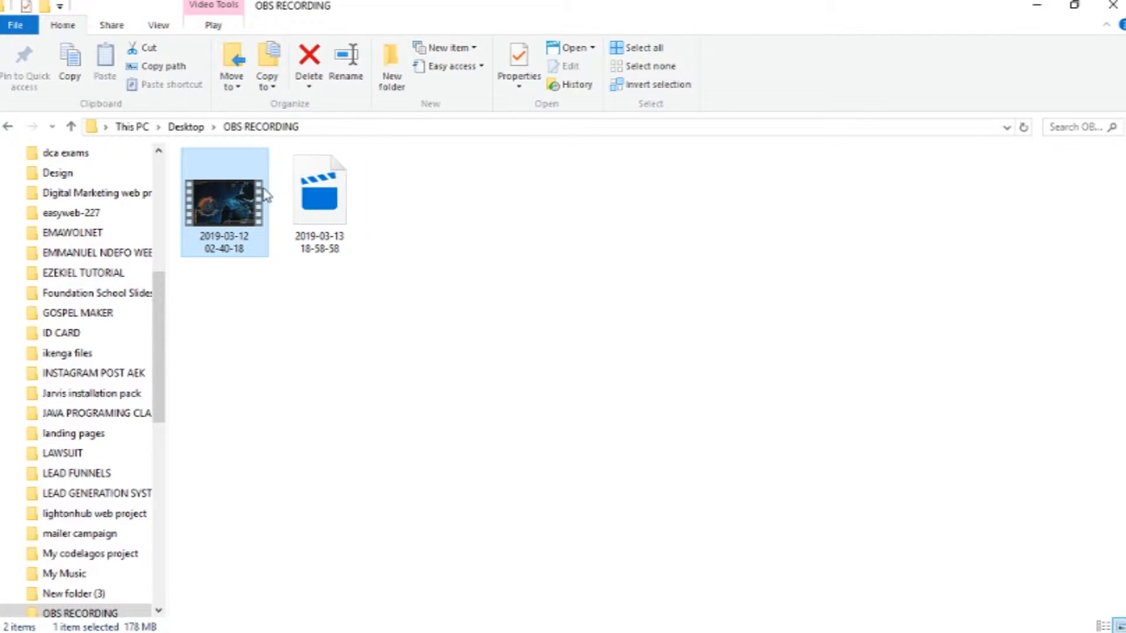
left_click_drag(235, 197, 588, 466)
left_click_drag(587, 470, 540, 460)
left_click(667, 361)
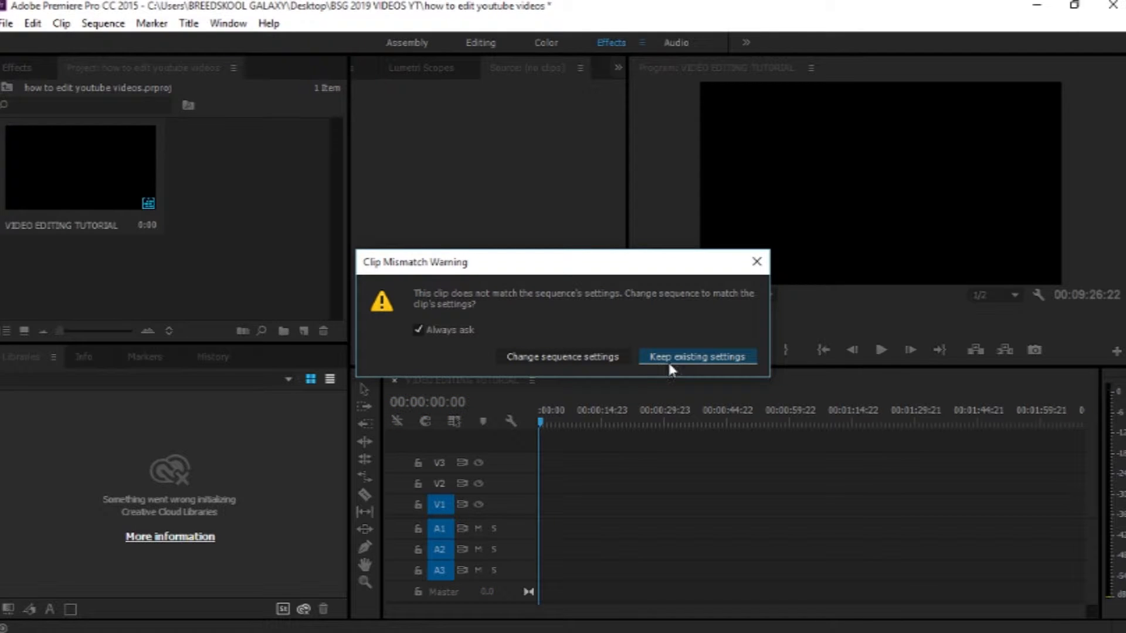
left_click(557, 355)
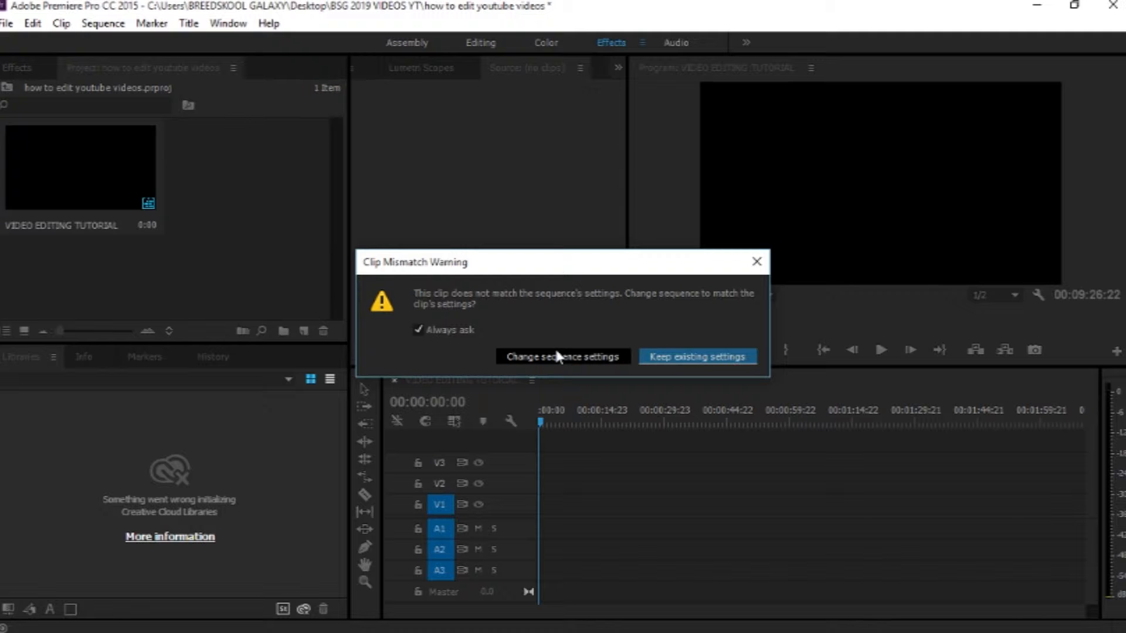
left_click(673, 356)
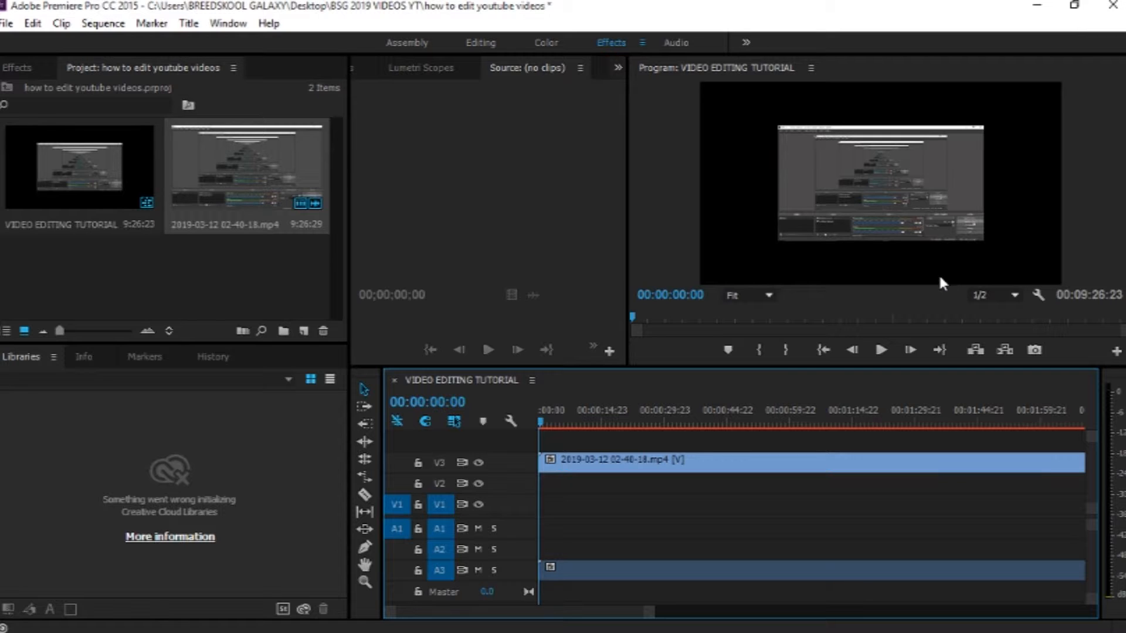
Step: Scale the clip in the program monitor so it fills the frame
left_click(916, 201)
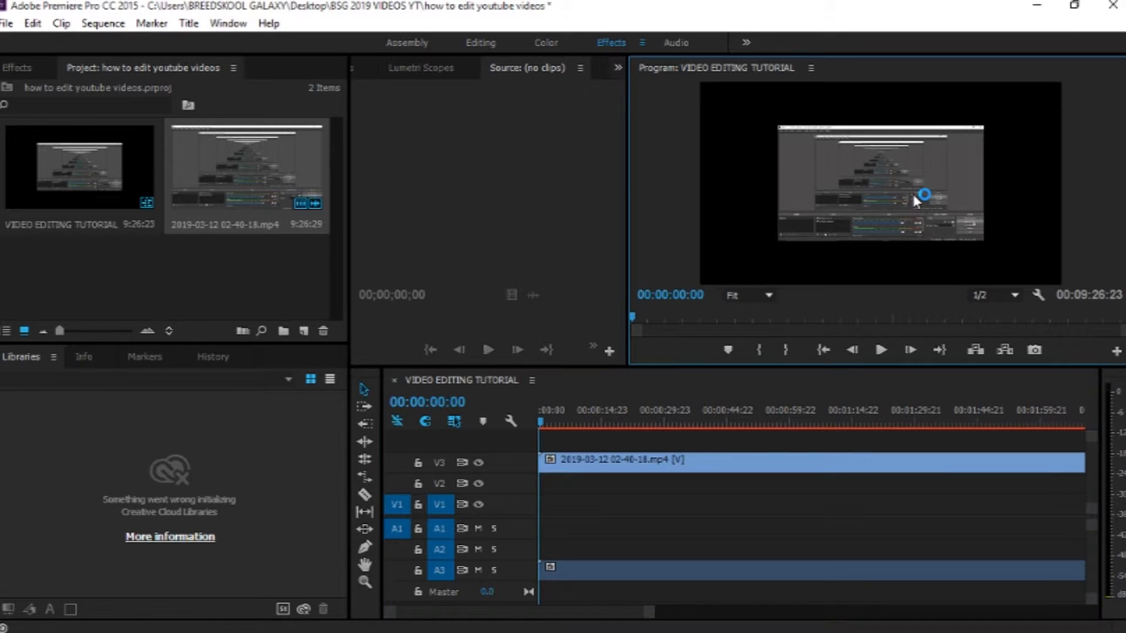
key("alt")
left_click_drag(985, 239, 999, 250)
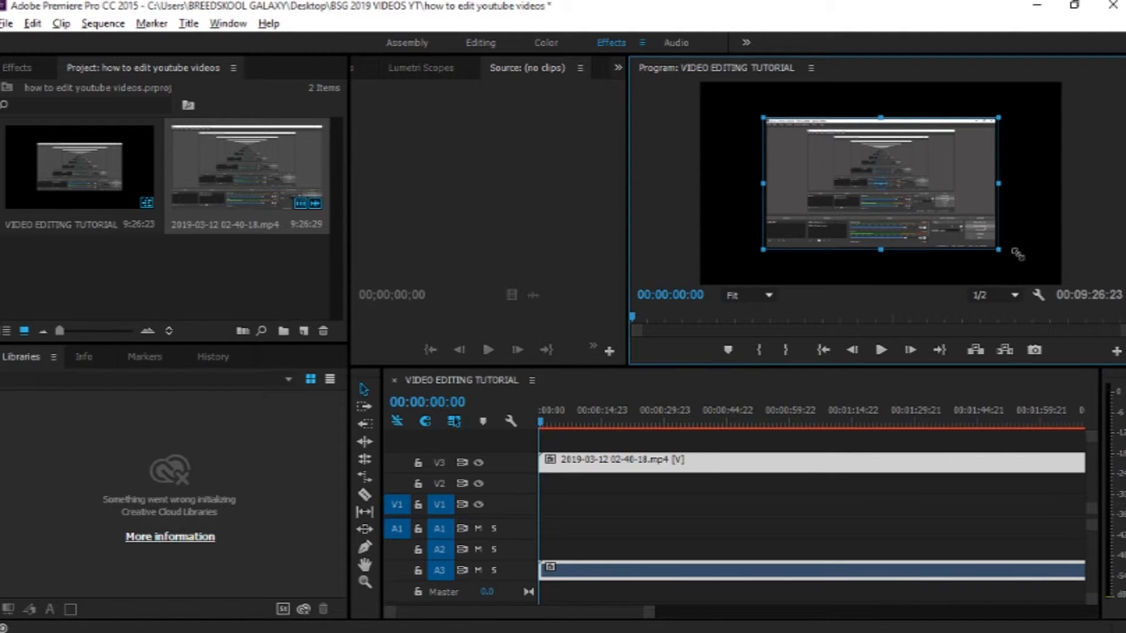
left_click_drag(1018, 254, 1073, 284)
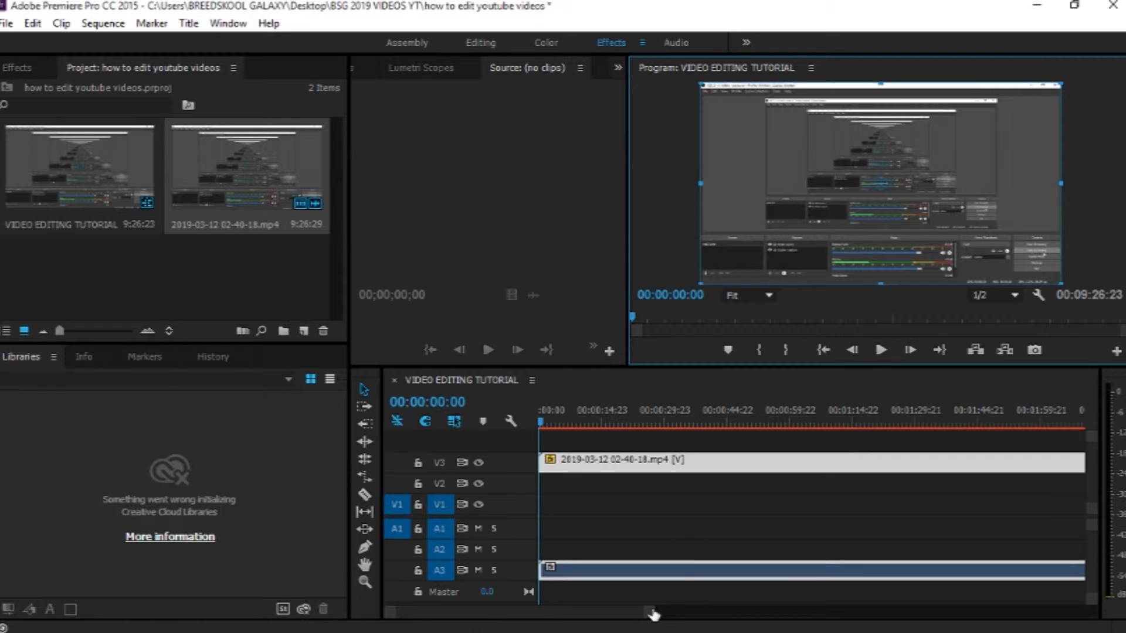
Step: Scrub the playhead through the clip and return it to the start
left_click_drag(646, 615, 1005, 610)
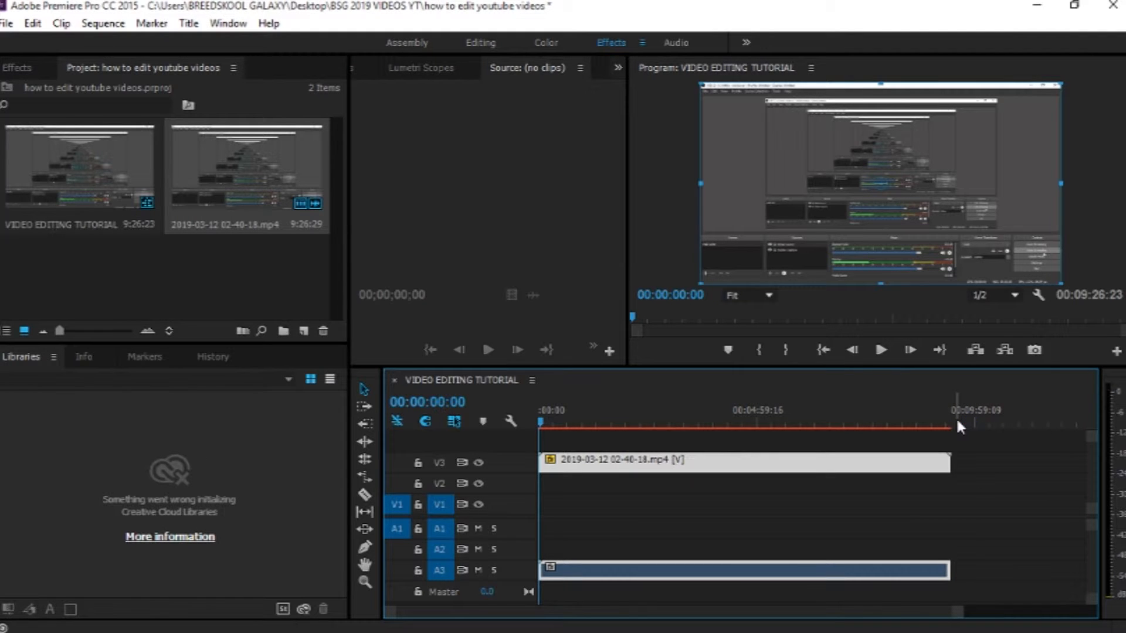
left_click_drag(947, 409, 888, 413)
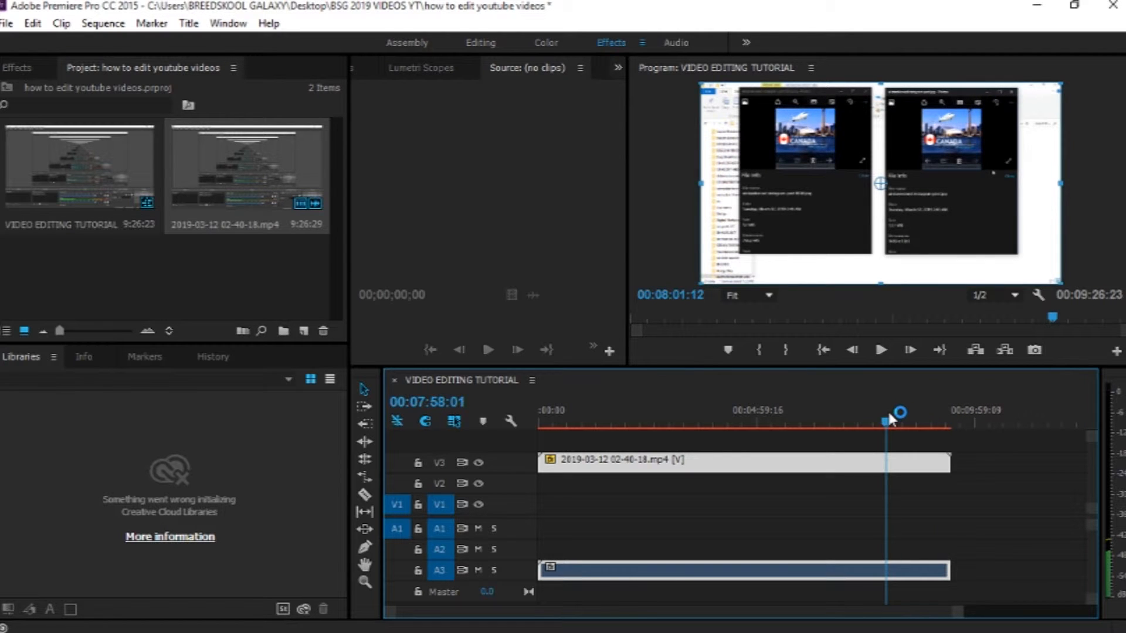
left_click_drag(890, 418, 529, 417)
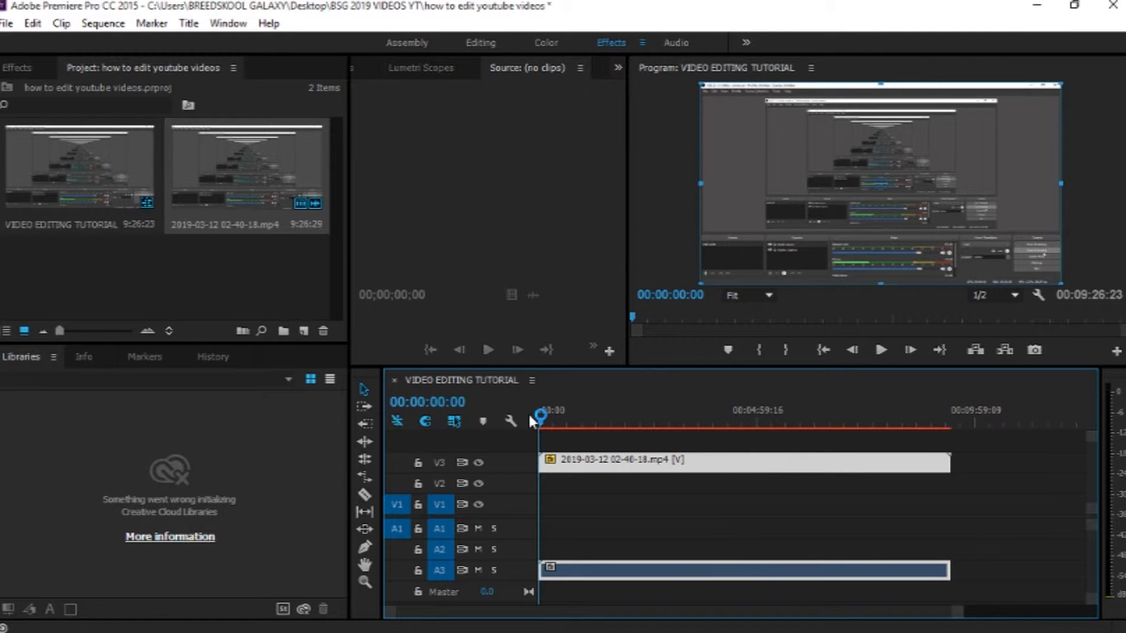
Step: Play back the start of the sequence to review the recording
key("space")
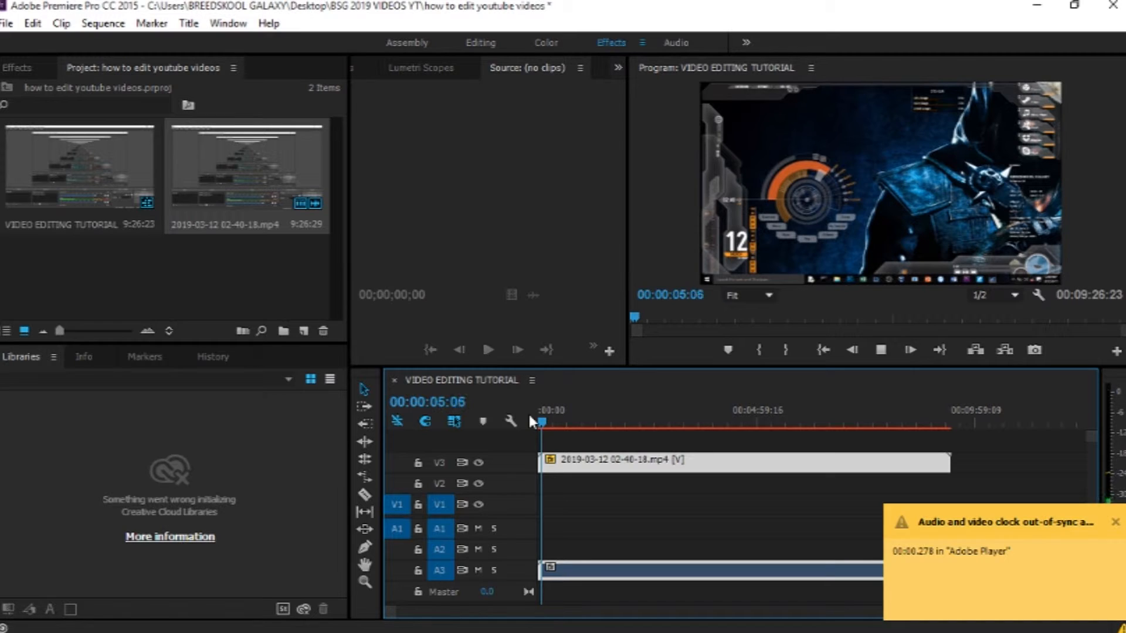
key("space")
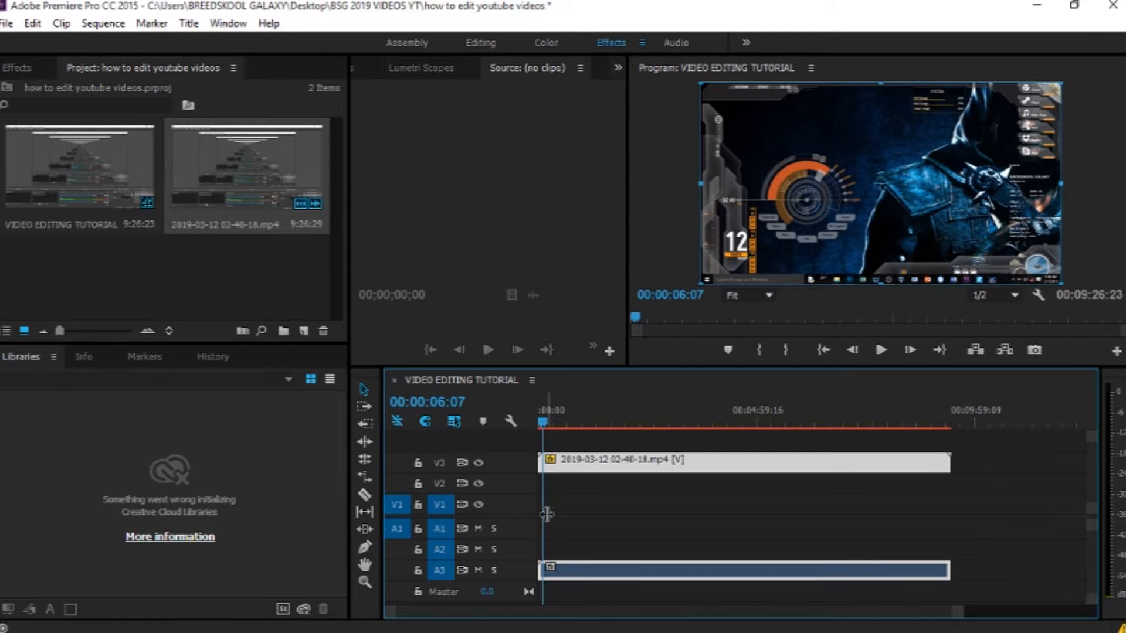
left_click_drag(957, 612, 808, 609)
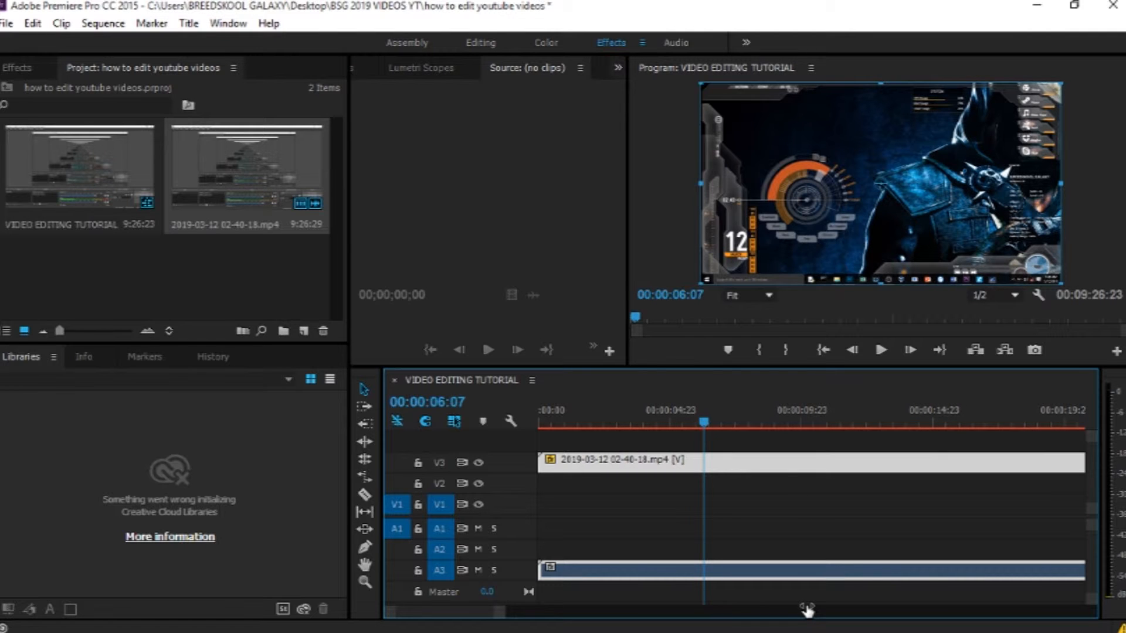
double_click(736, 467)
left_click_drag(703, 422, 525, 405)
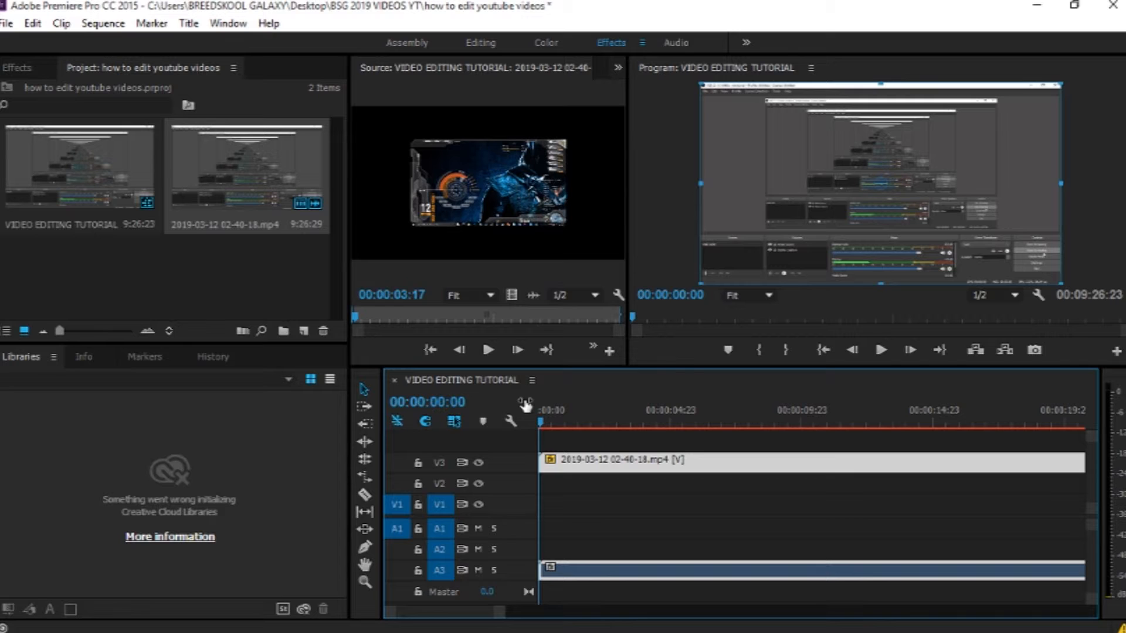
key("space")
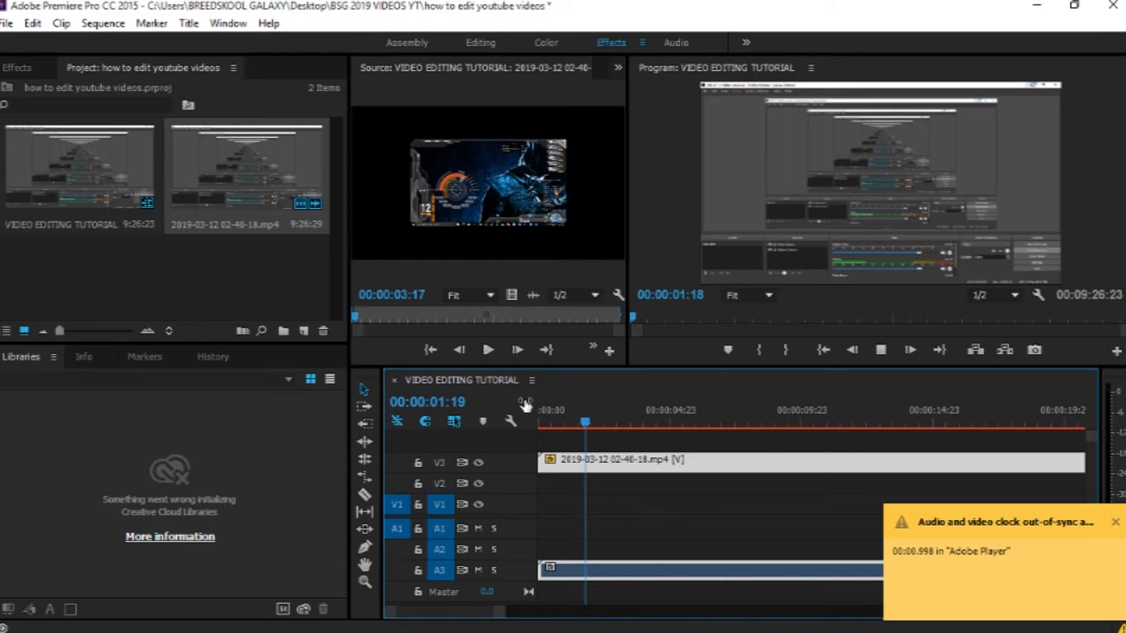
key("space")
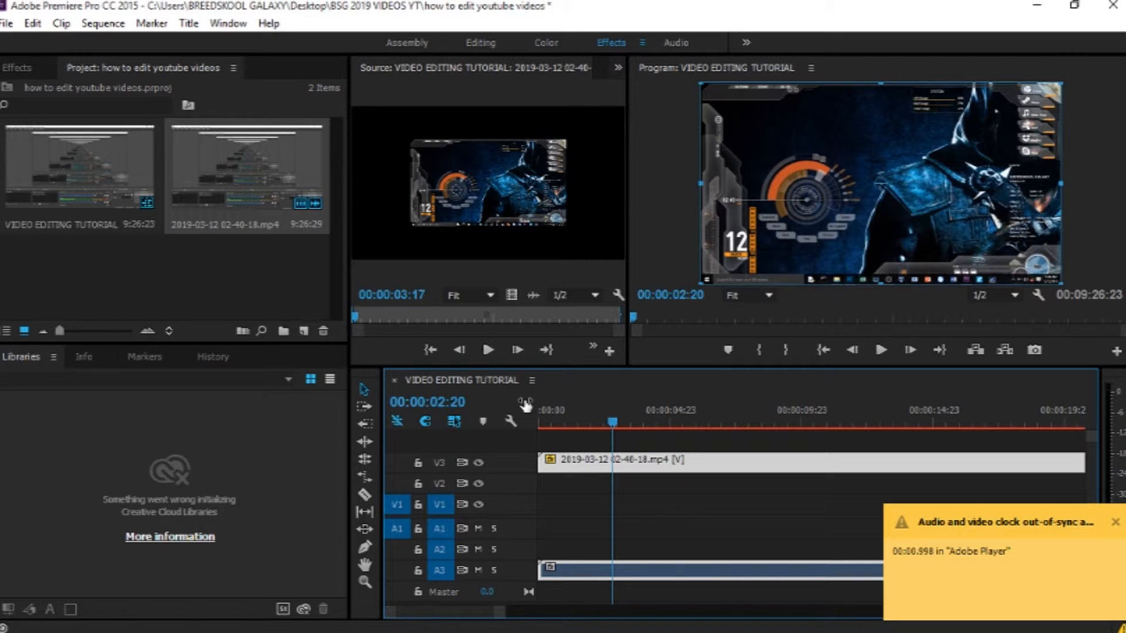
Step: Split the recording clip at 00:00:03:11 with the Razor tool
mouse_move(612, 423)
left_mouse_down()
mouse_move(638, 424)
mouse_move(626, 424)
left_mouse_up()
key("space")
left_click_drag(651, 422, 629, 419)
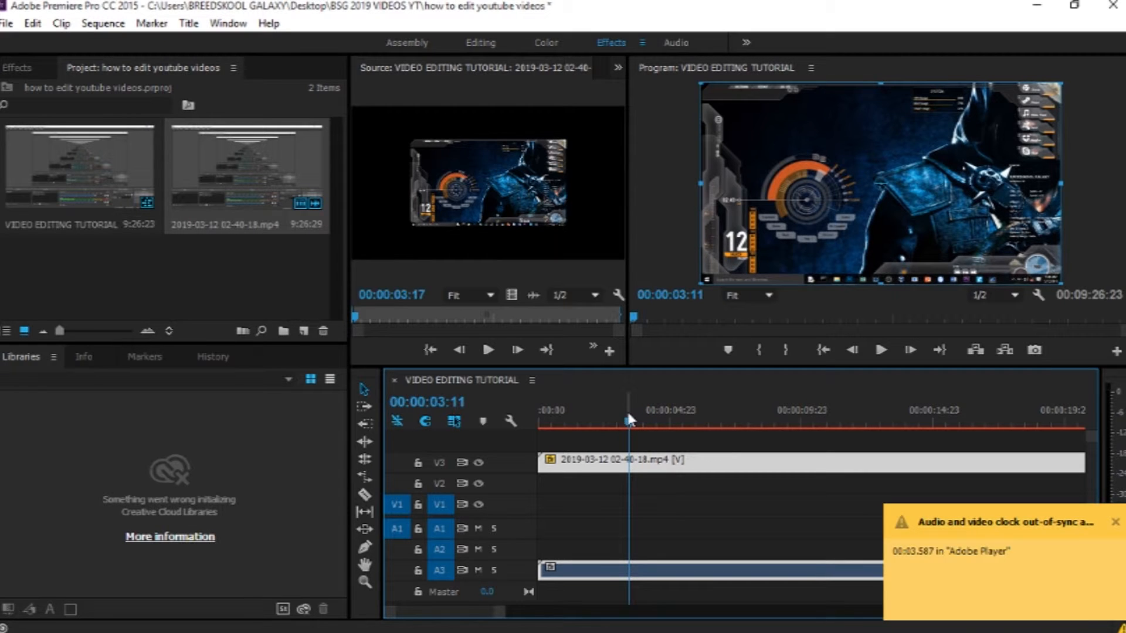
key("c")
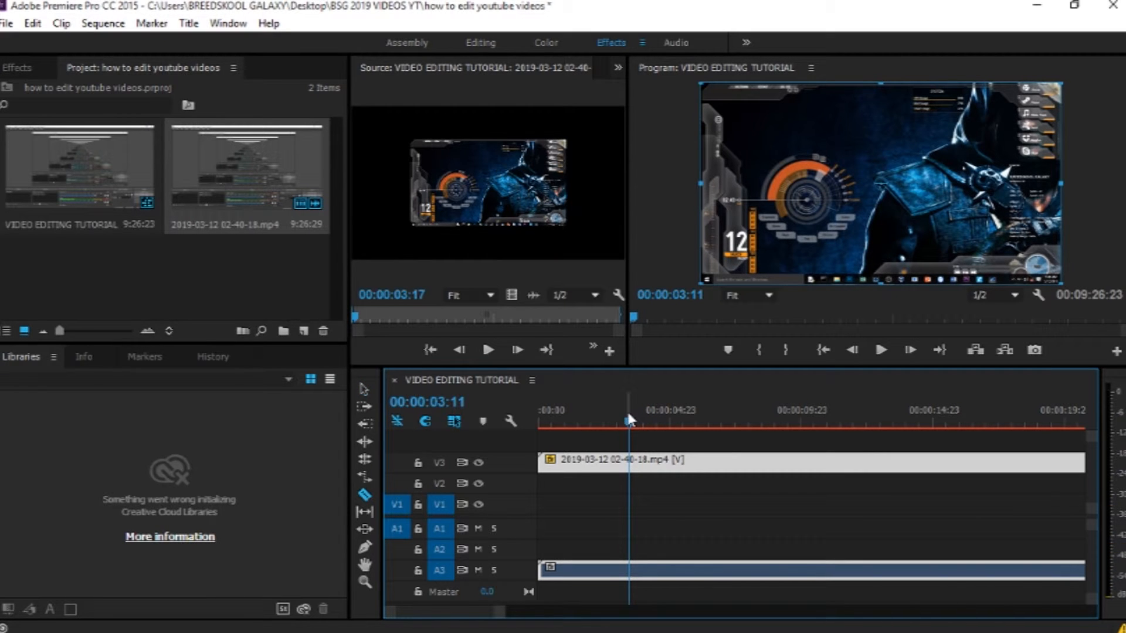
left_click(638, 463)
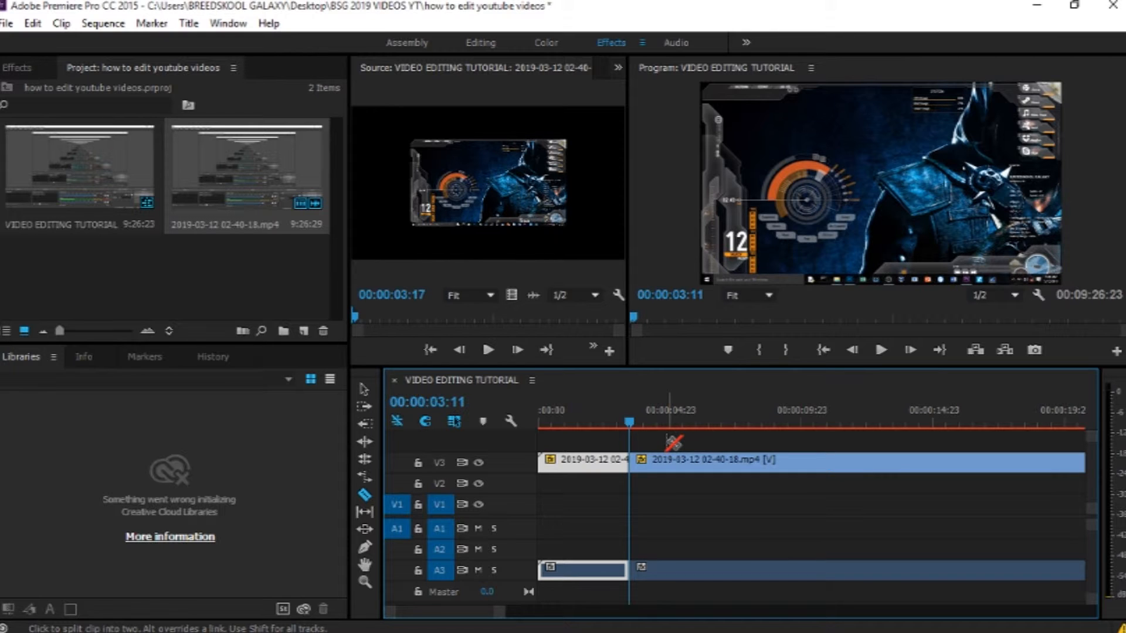
Step: Delete the first segment before the cut and move the remaining clip to the start of the timeline
key("v")
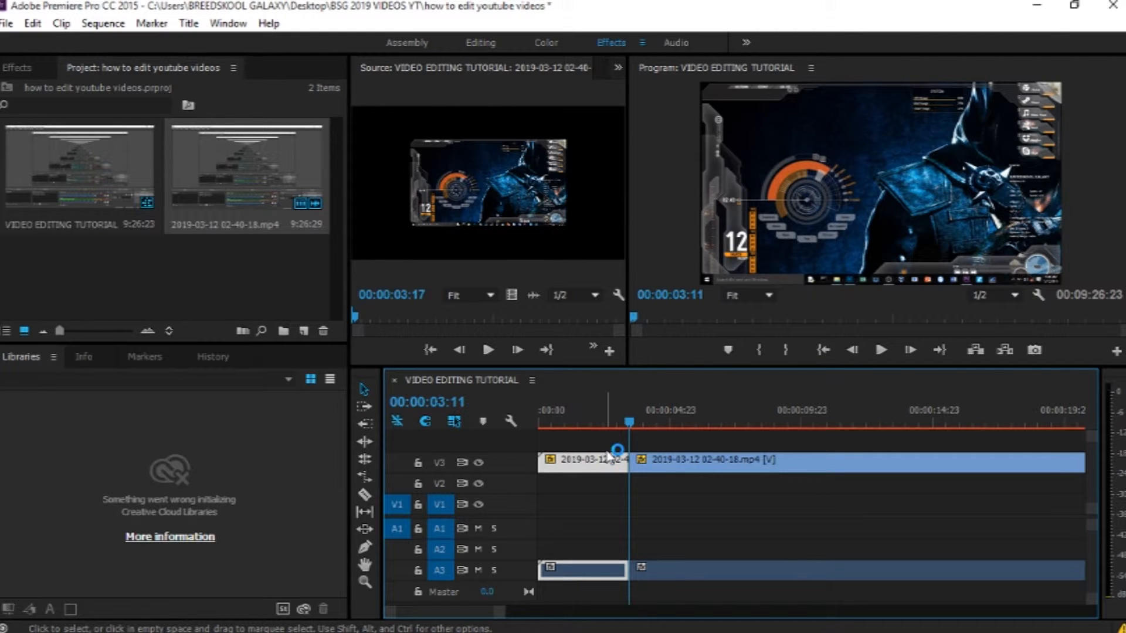
mouse_move(610, 466)
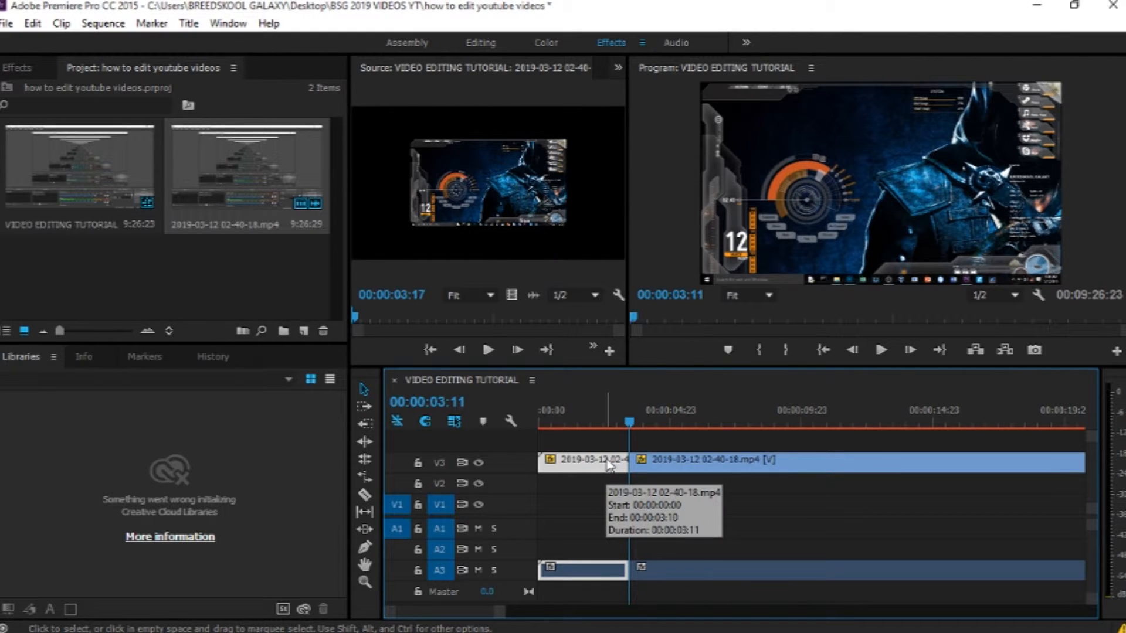
key("Delete")
left_click_drag(646, 467, 545, 472)
left_click_drag(631, 427, 509, 429)
key("space")
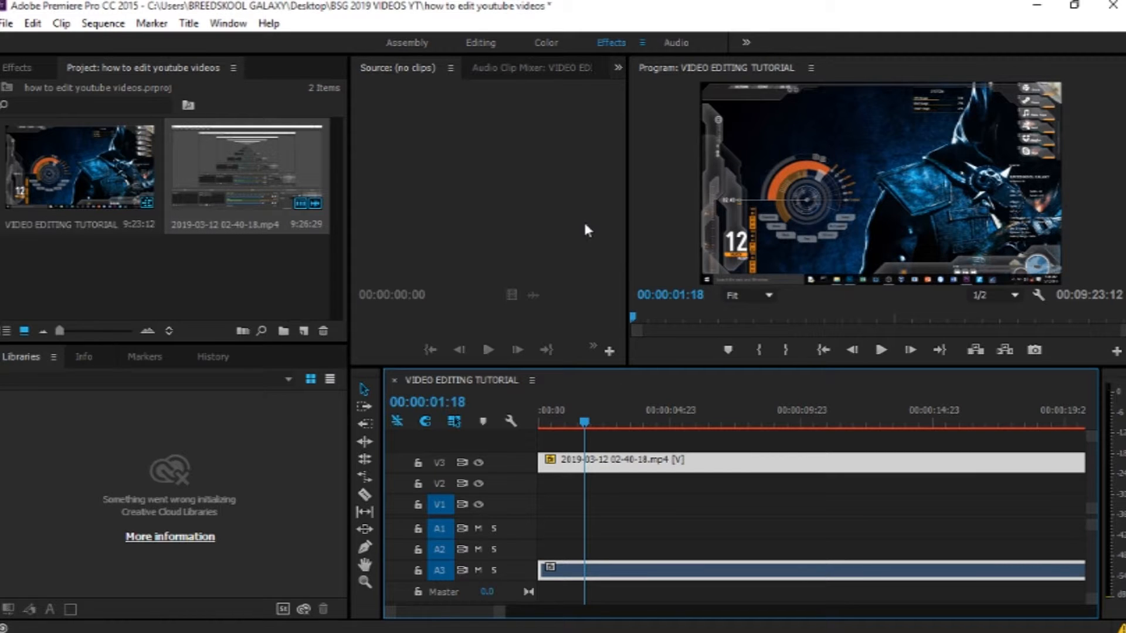
Step: Open the Effect Controls panel for the clip's audio and expand its Volume effect
left_click(618, 68)
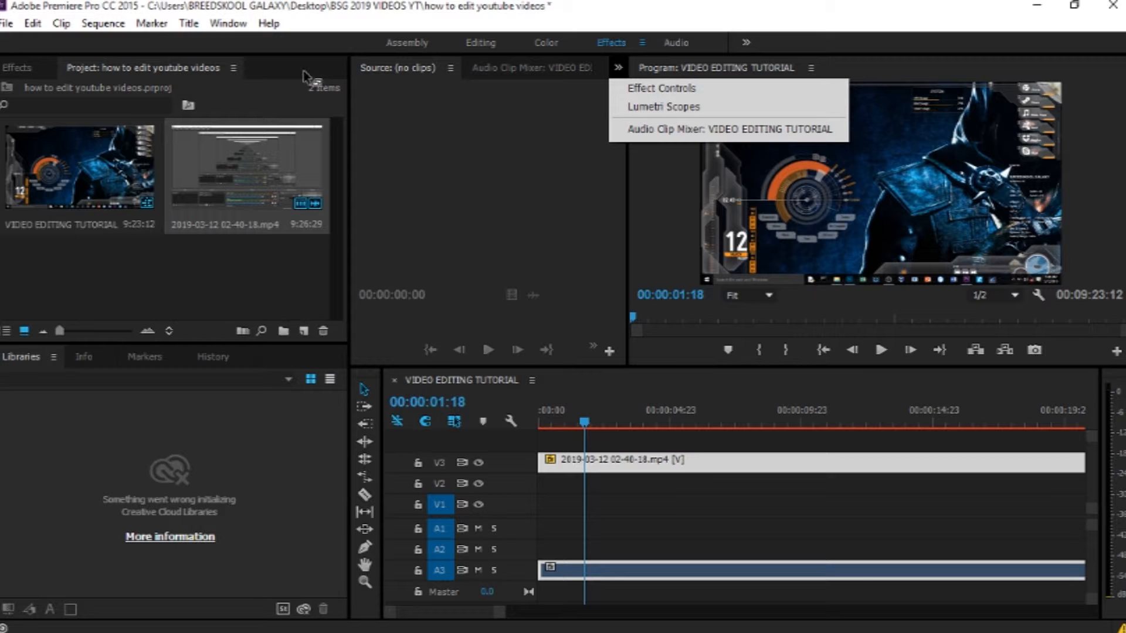
left_click(228, 24)
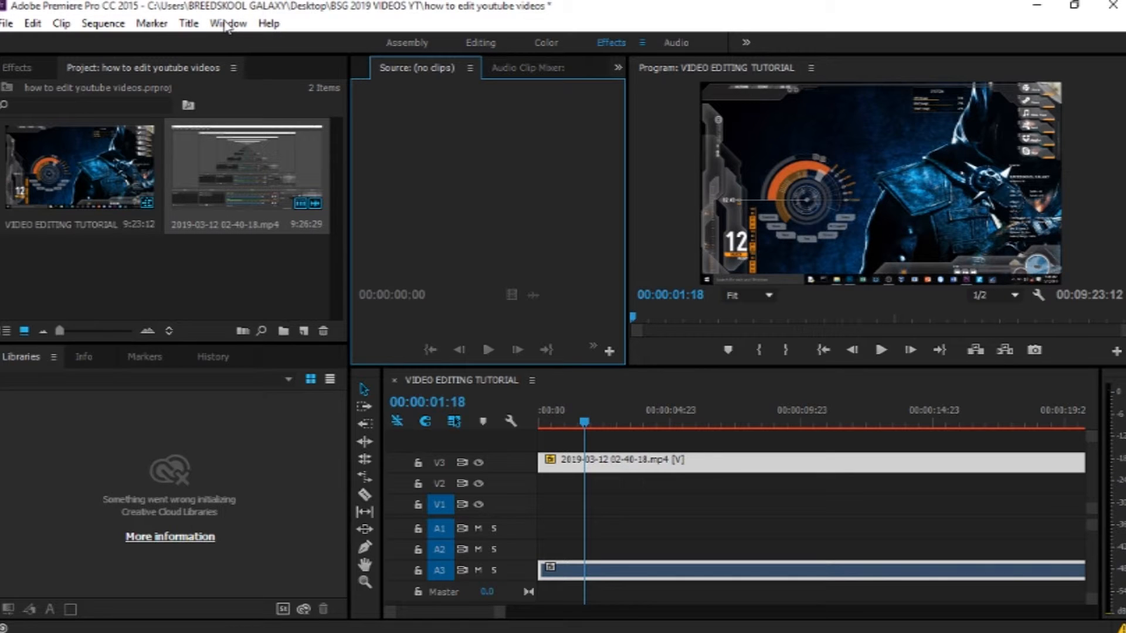
left_click(228, 24)
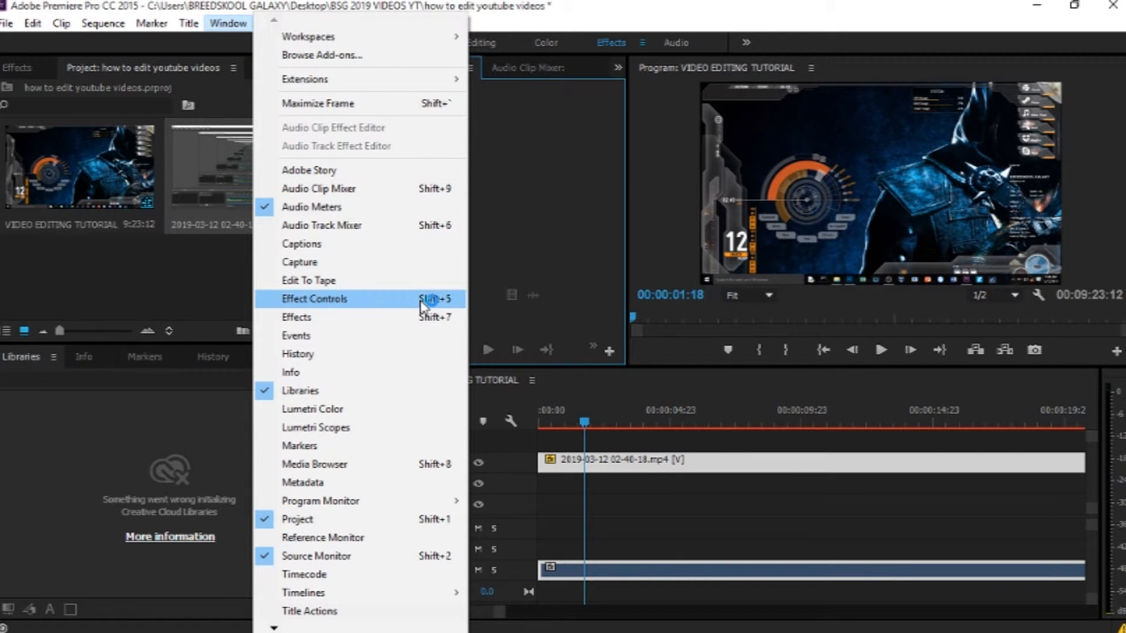
left_click(532, 232)
left_click(617, 66)
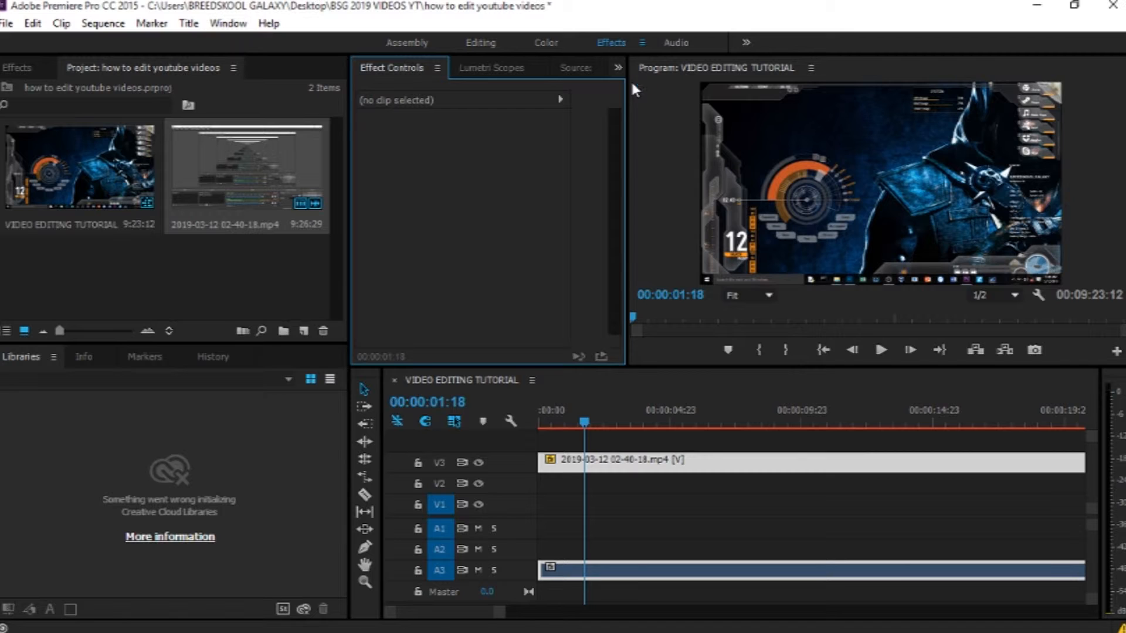
left_click(581, 572)
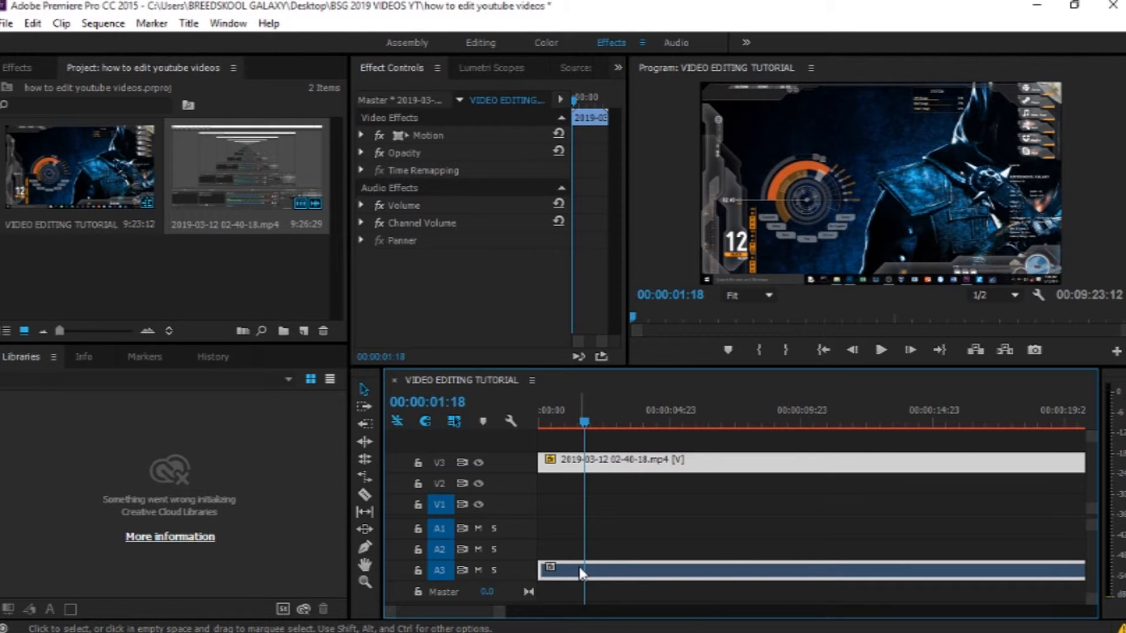
left_click(361, 206)
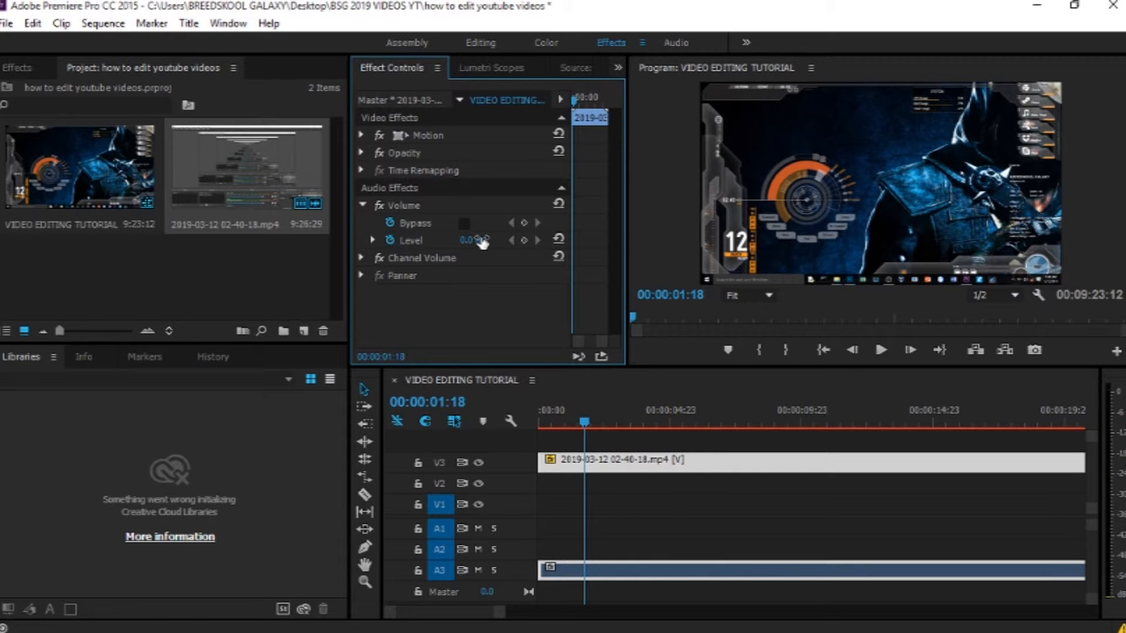
left_click(389, 238)
Step: Set the clip's Volume level to 4 dB while playing back
key("space")
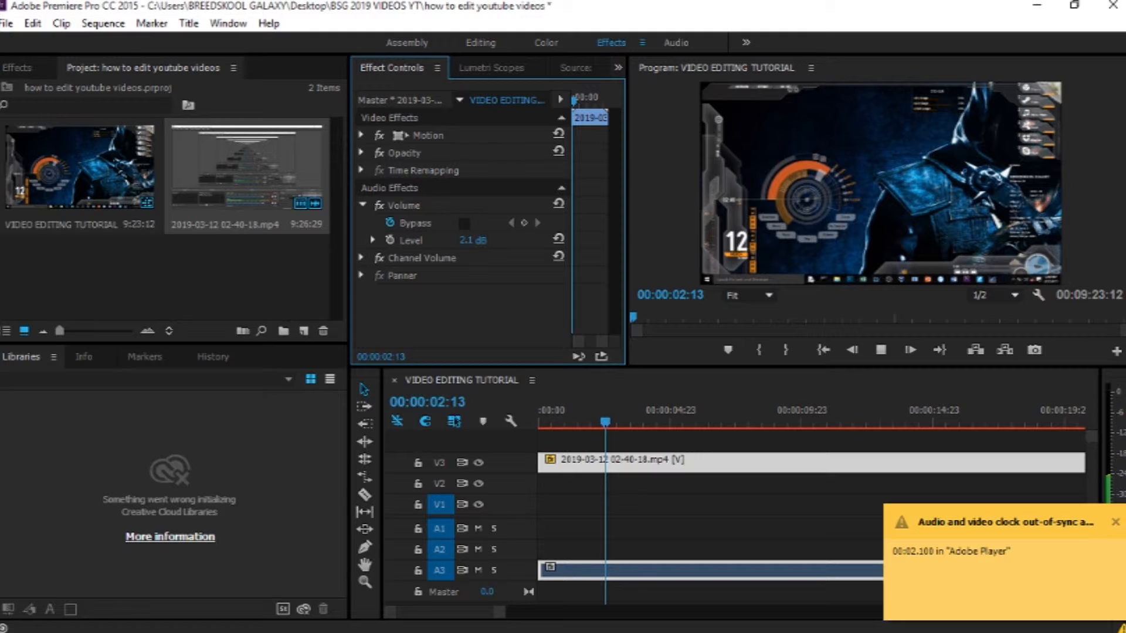
left_click_drag(473, 241, 483, 241)
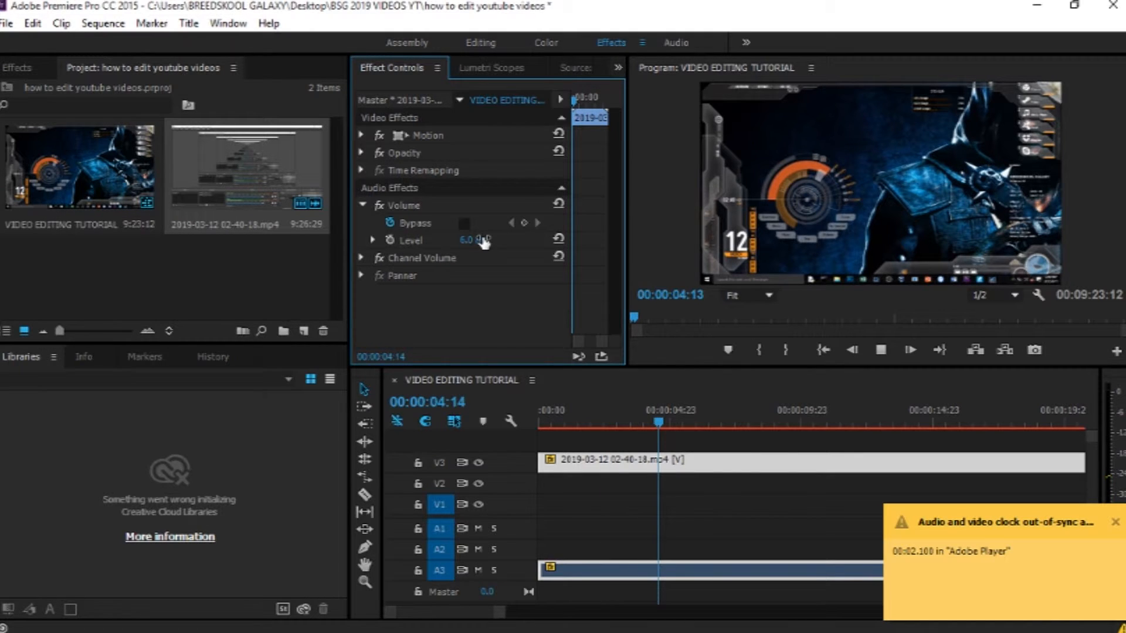
left_click_drag(483, 241, 423, 242)
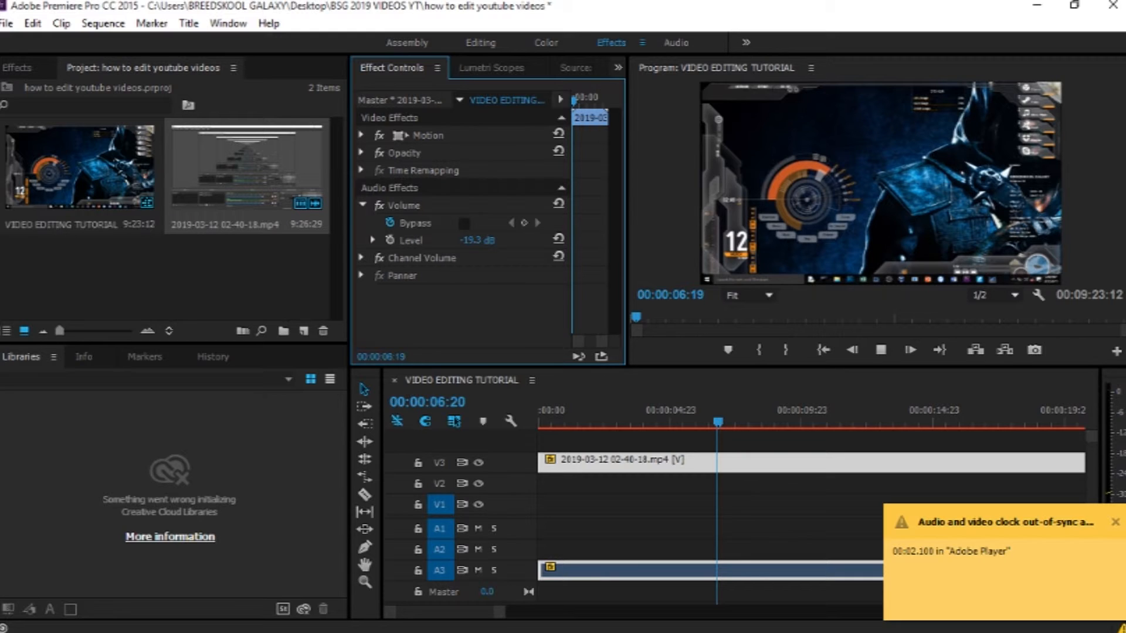
left_click_drag(476, 241, 484, 242)
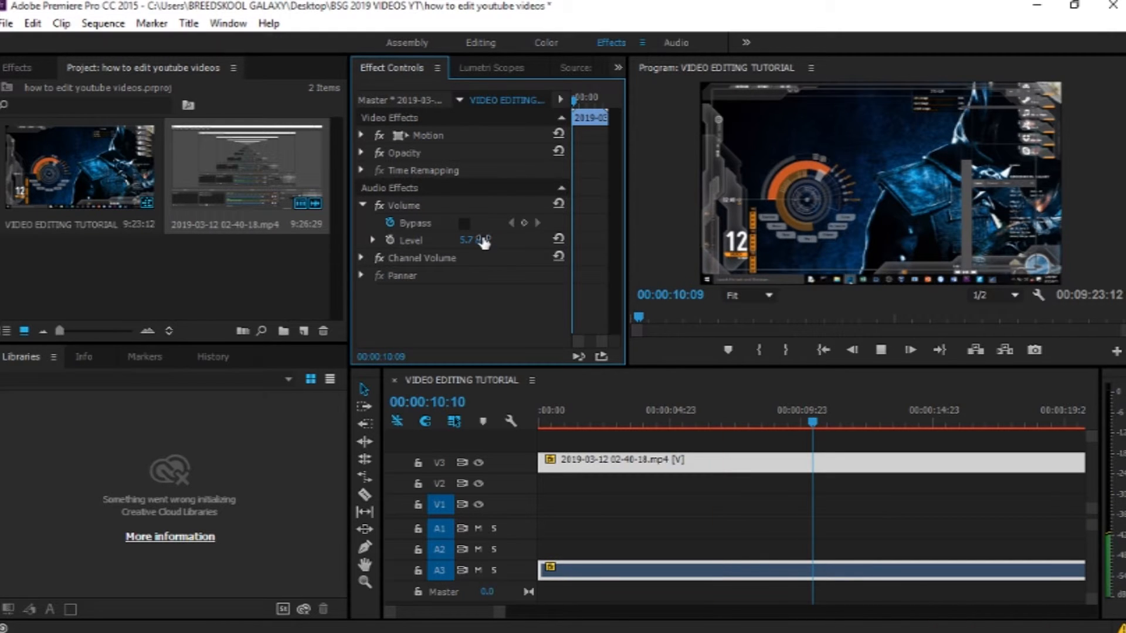
key("space")
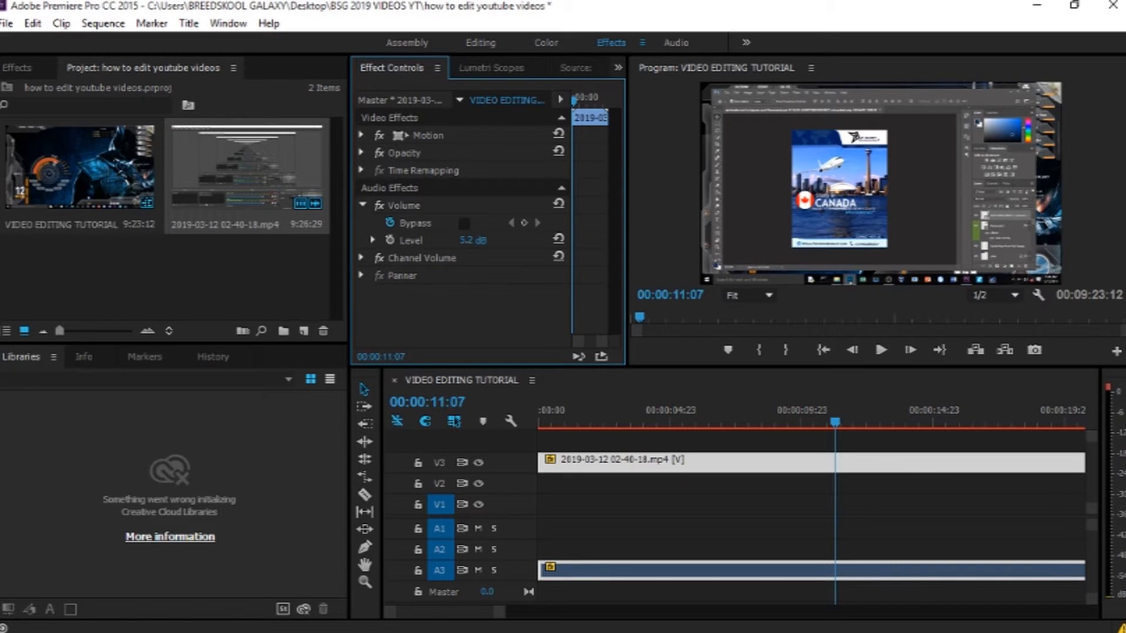
left_click_drag(465, 243, 478, 243)
left_click(482, 241)
type("4")
key("Return")
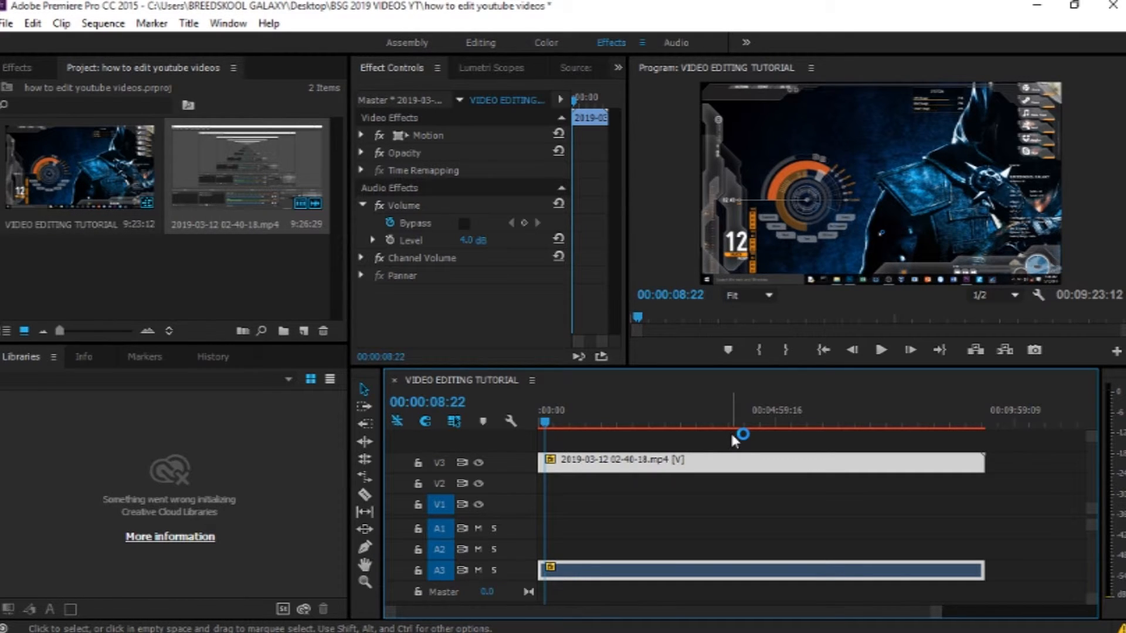
Step: Import the BSG OUTTRO VIDEO and BSG LOGO INTRO clips into the project
key("Return")
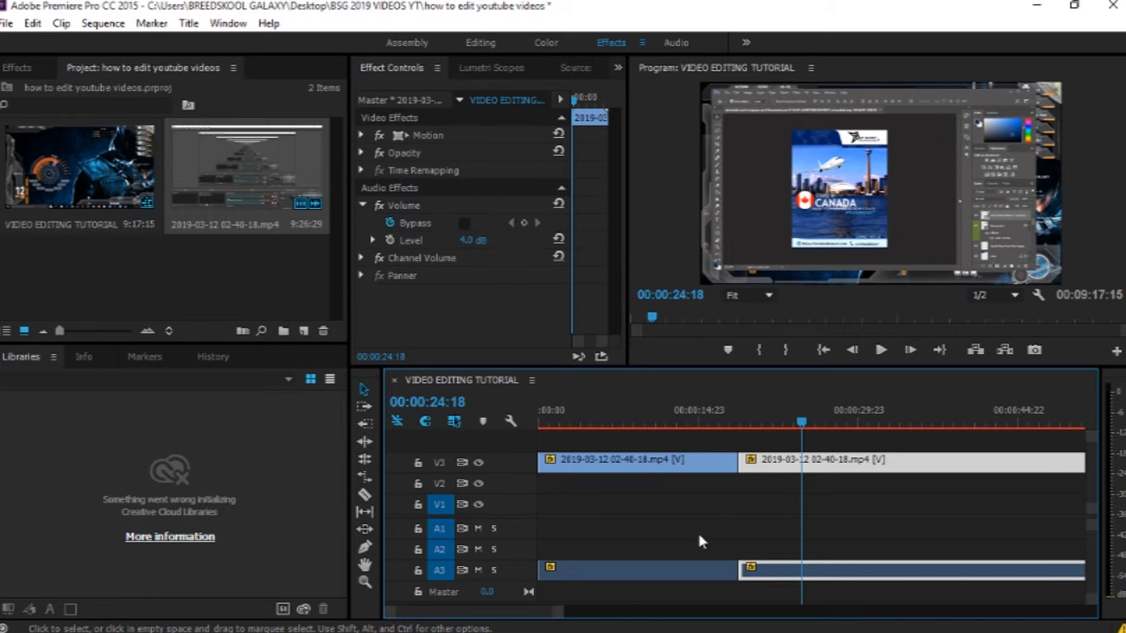
left_click_drag(558, 609, 947, 592)
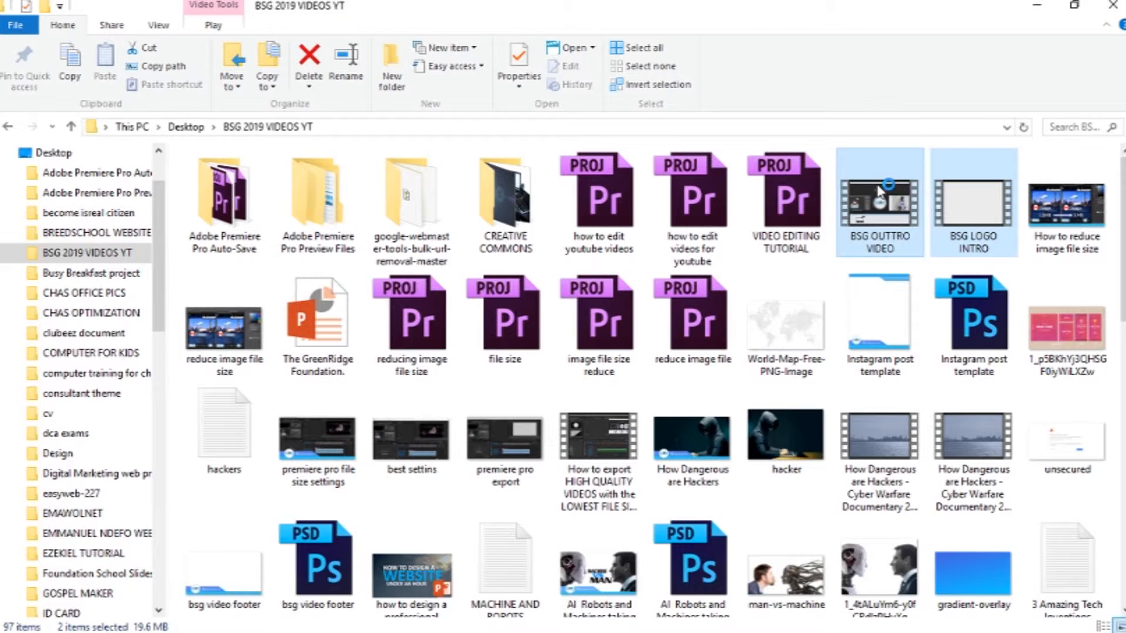
left_click_drag(879, 211, 247, 279)
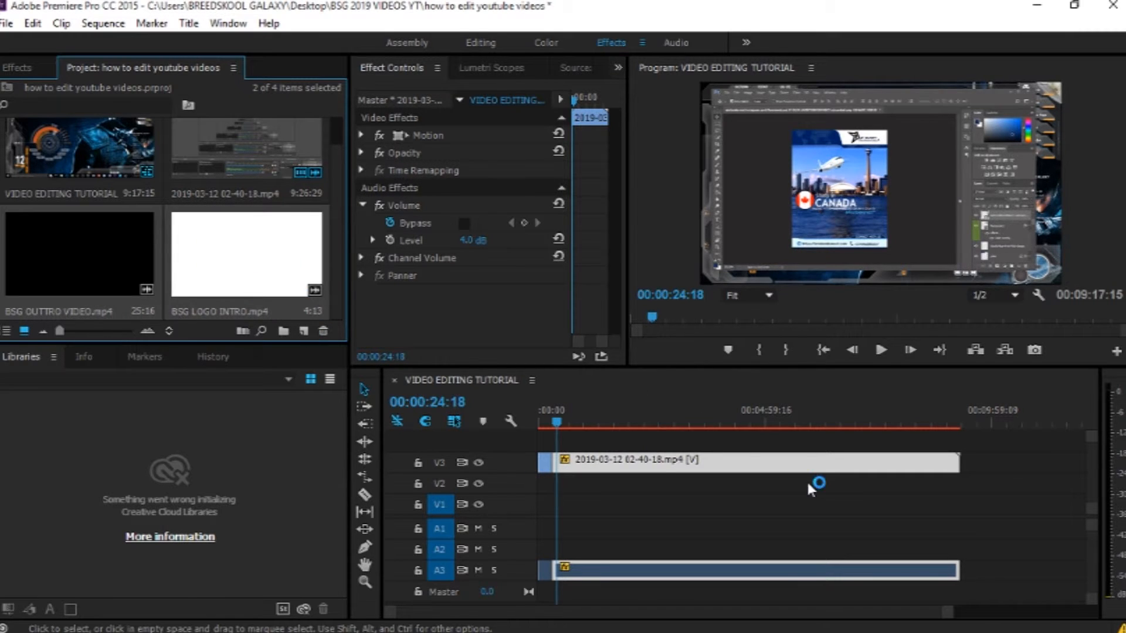
Step: Select the clips on the timeline and shift them right to make room at the start
left_click_drag(991, 580, 540, 457)
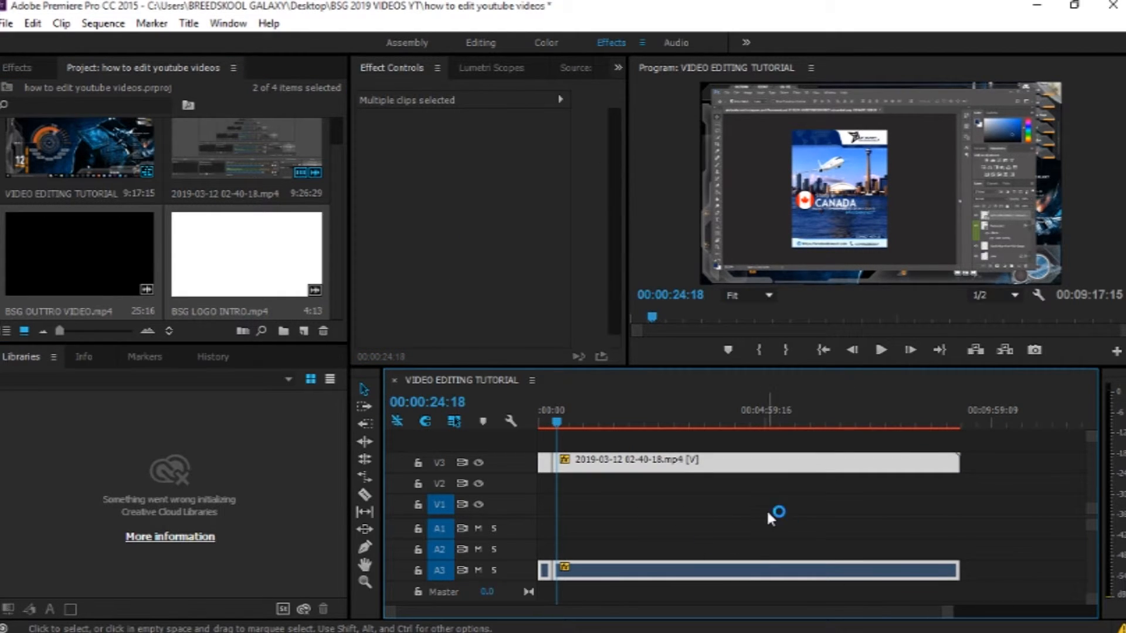
left_click_drag(714, 461, 801, 460)
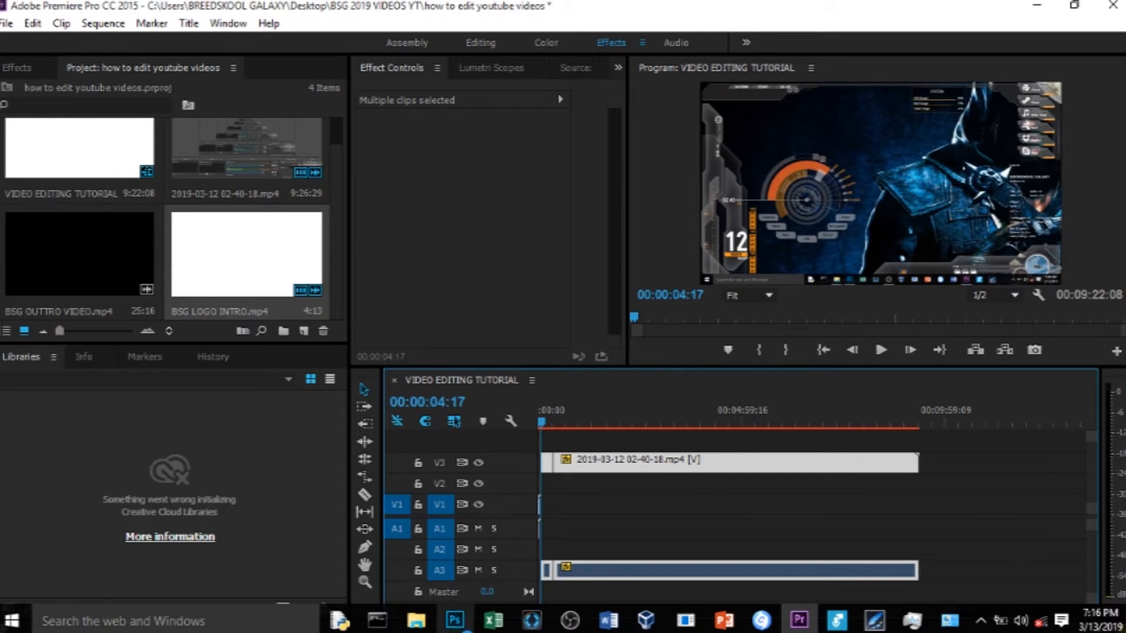
Step: Import a music track from the BSG 2019 VIDEOS YT folder into the project and play back the sequence
mouse_move(426, 628)
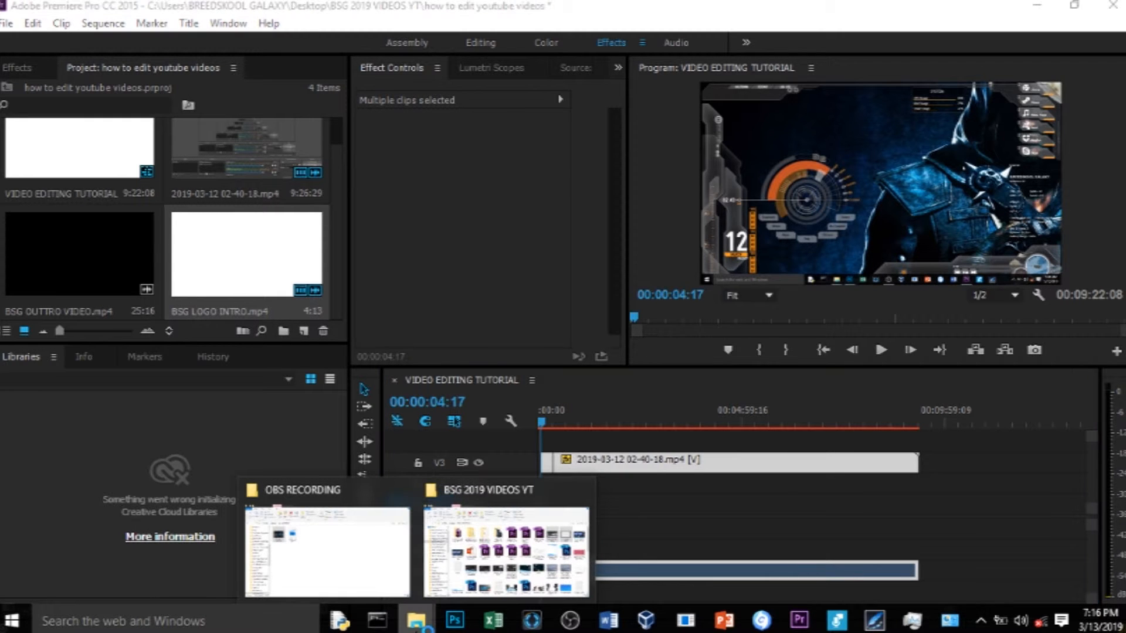
left_click(505, 551)
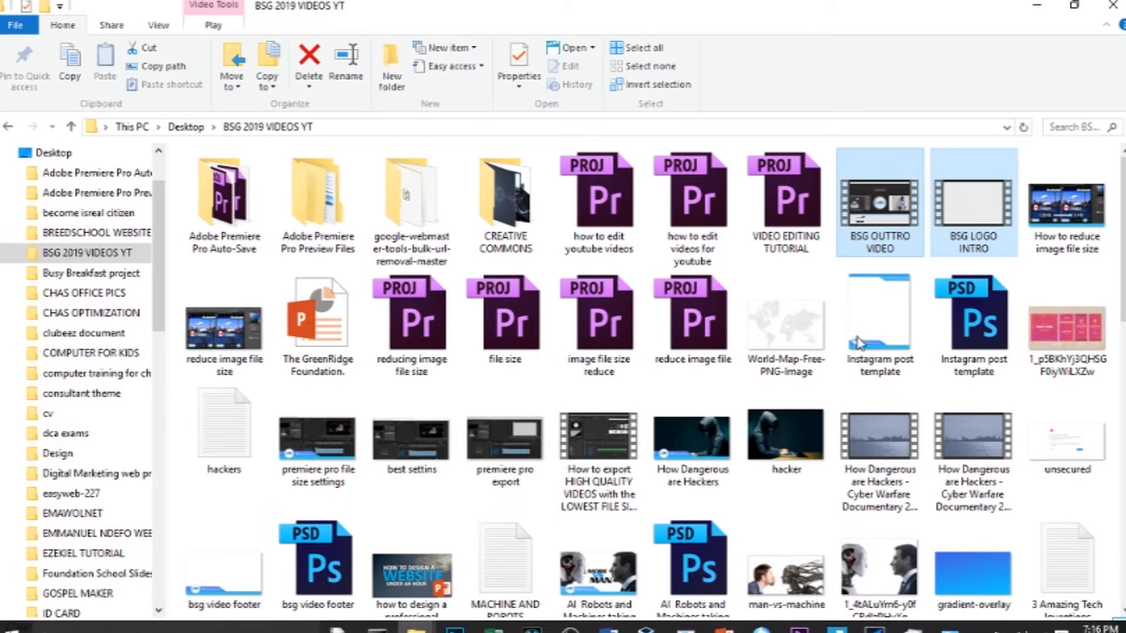
scroll(959, 179, "down", 8)
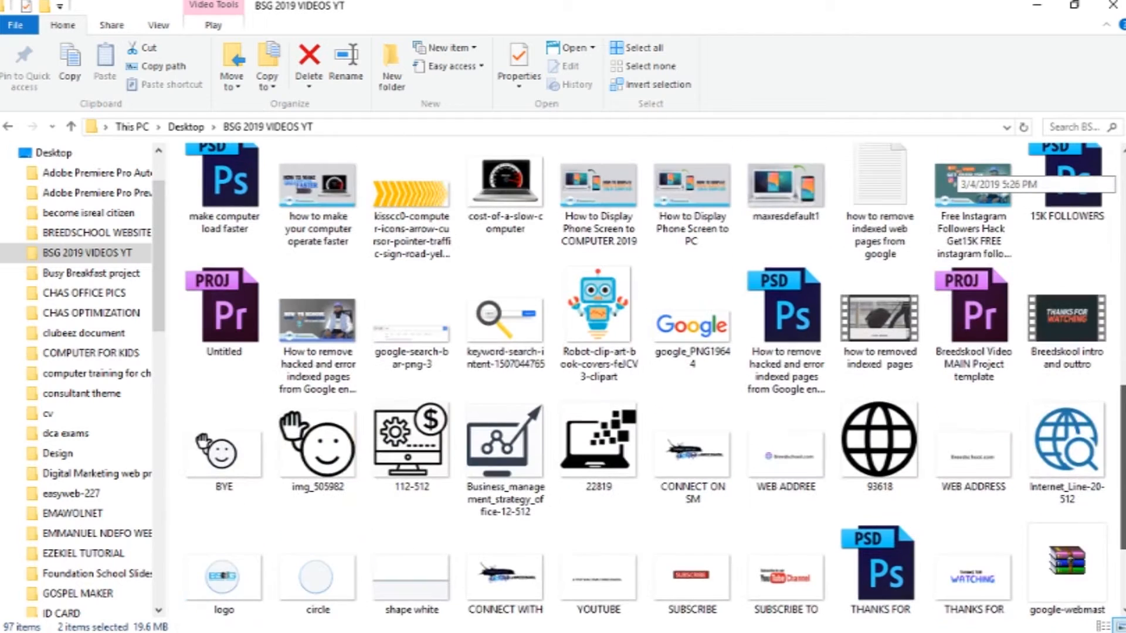
scroll(959, 179, "down", 3)
left_click_drag(621, 544, 272, 315)
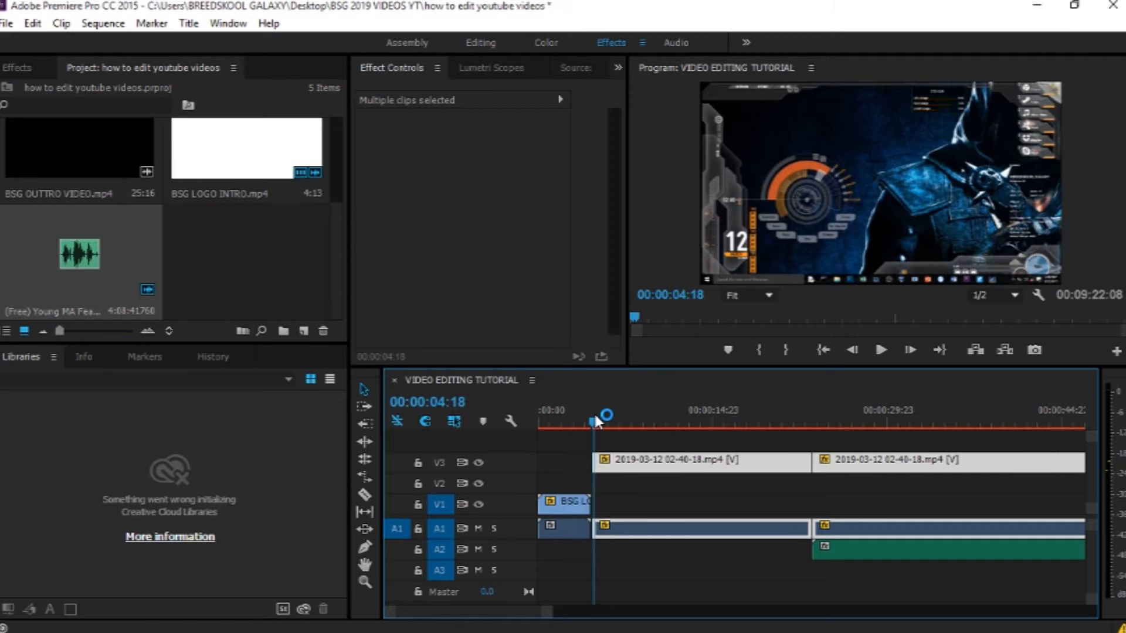
left_click_drag(594, 417, 595, 417)
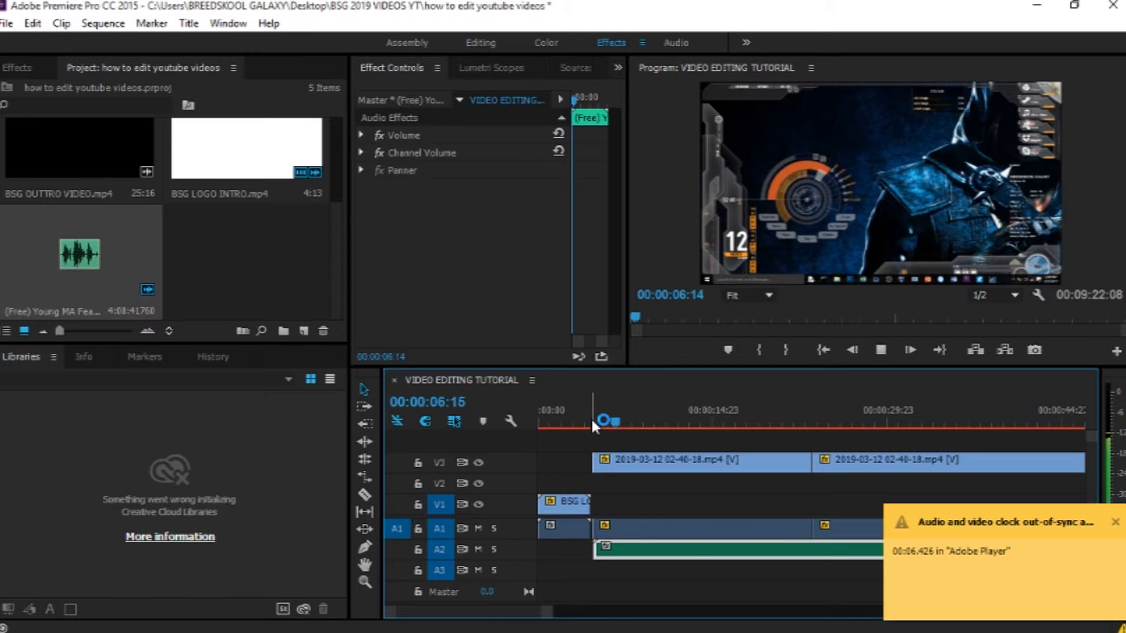
key("space")
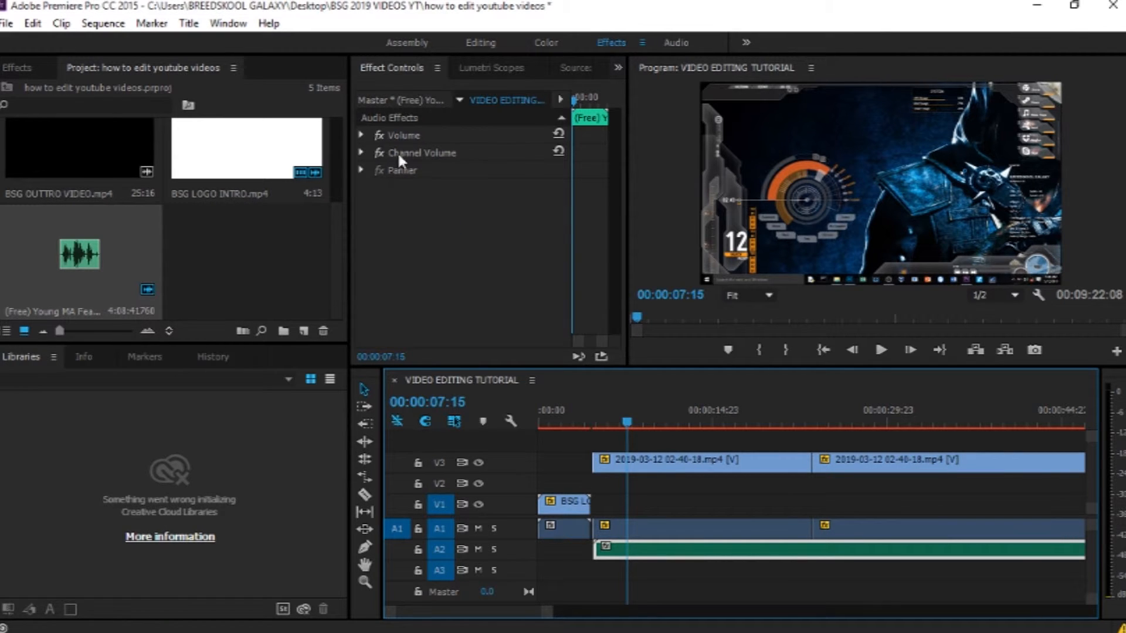
Step: Select the music track on the timeline, expand its Volume effect and play back the sequence
left_click(360, 135)
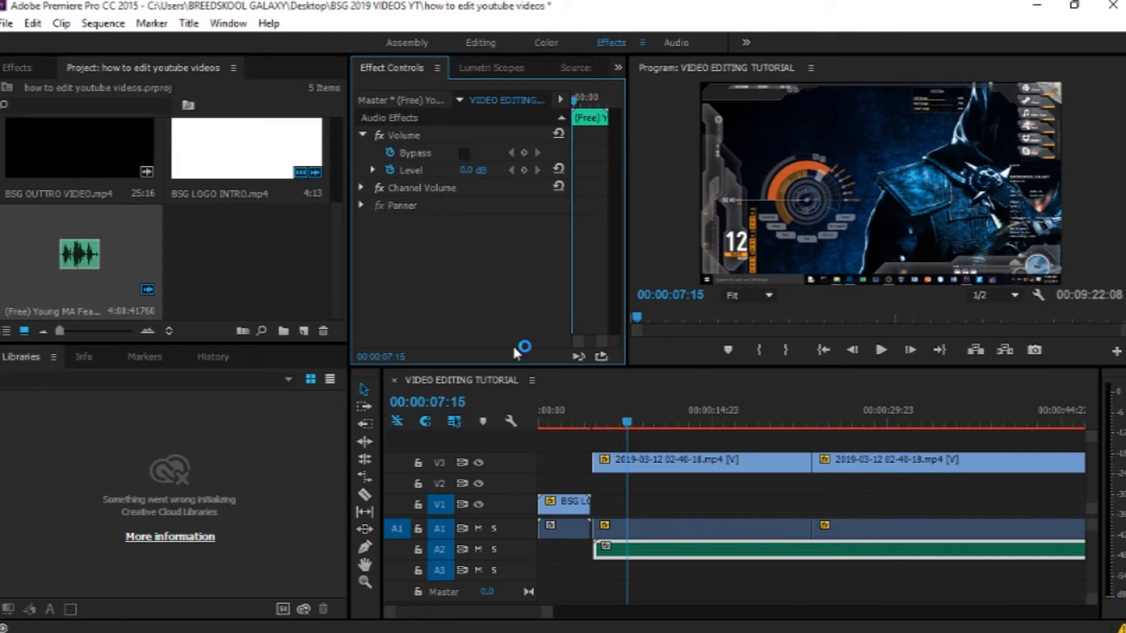
left_click(652, 557)
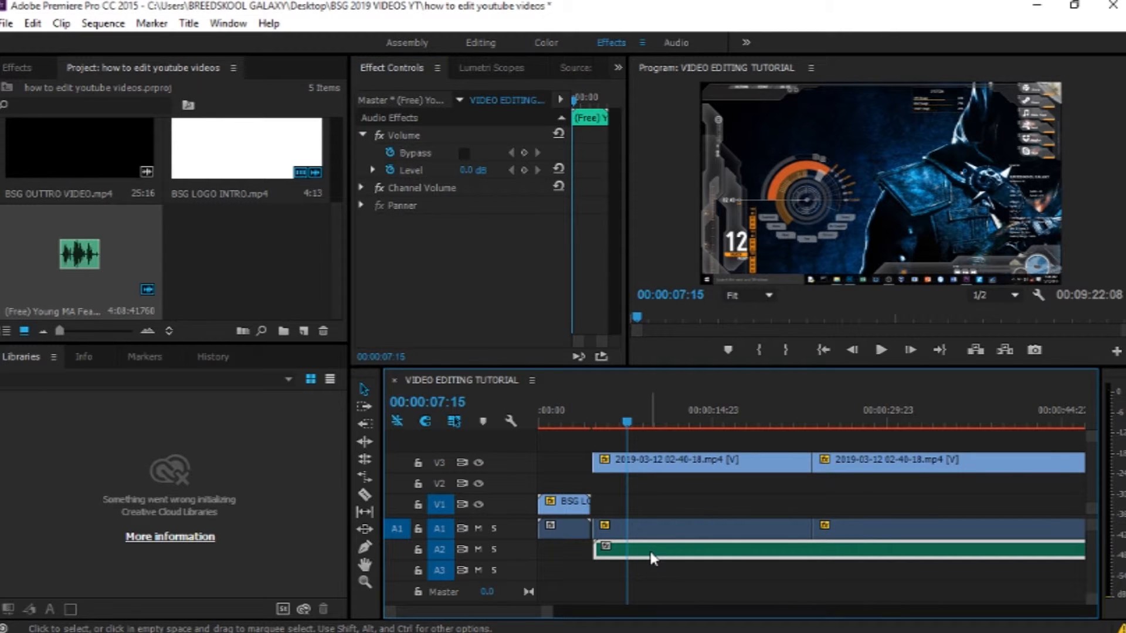
left_click(390, 171)
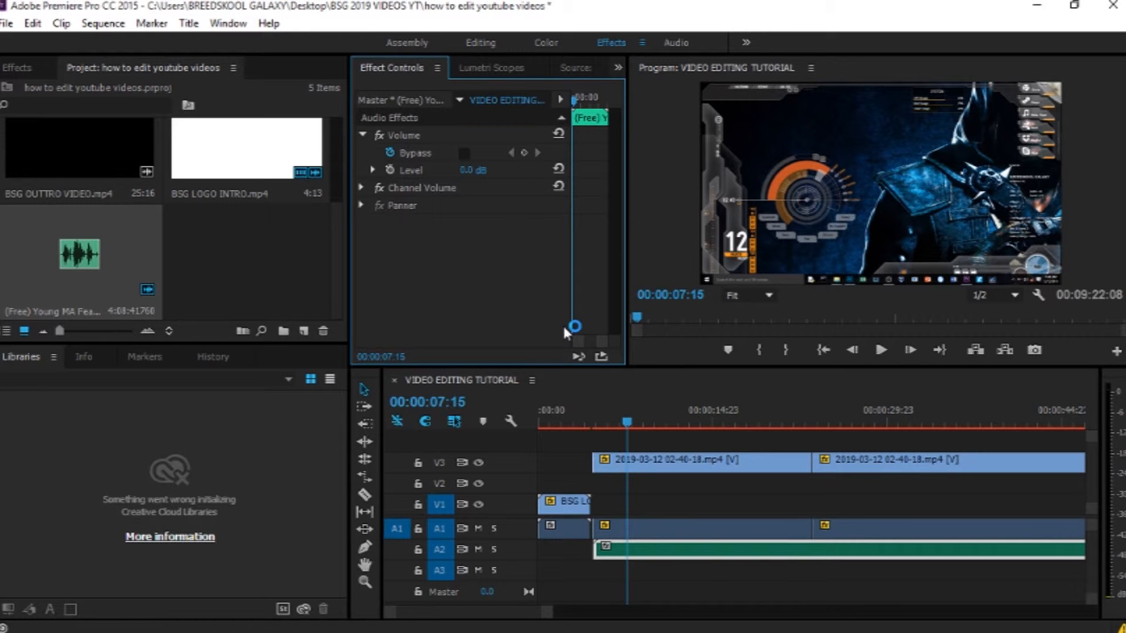
key("space")
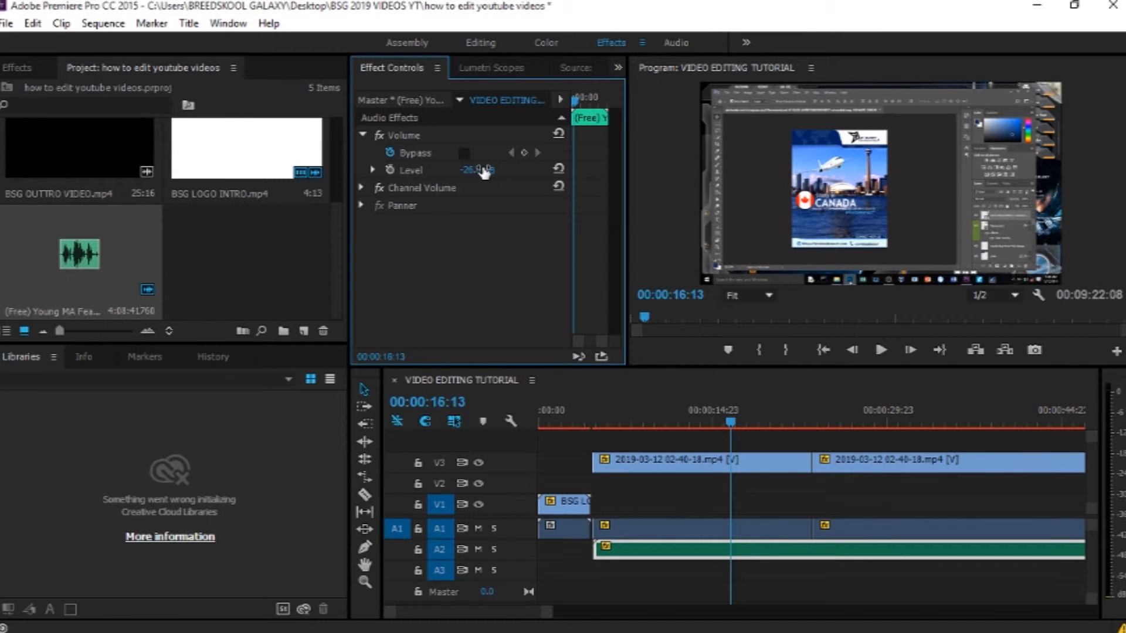
Step: Save the project and set the music clip's Volume level to -30 dB
key("ctrl+s")
key("space")
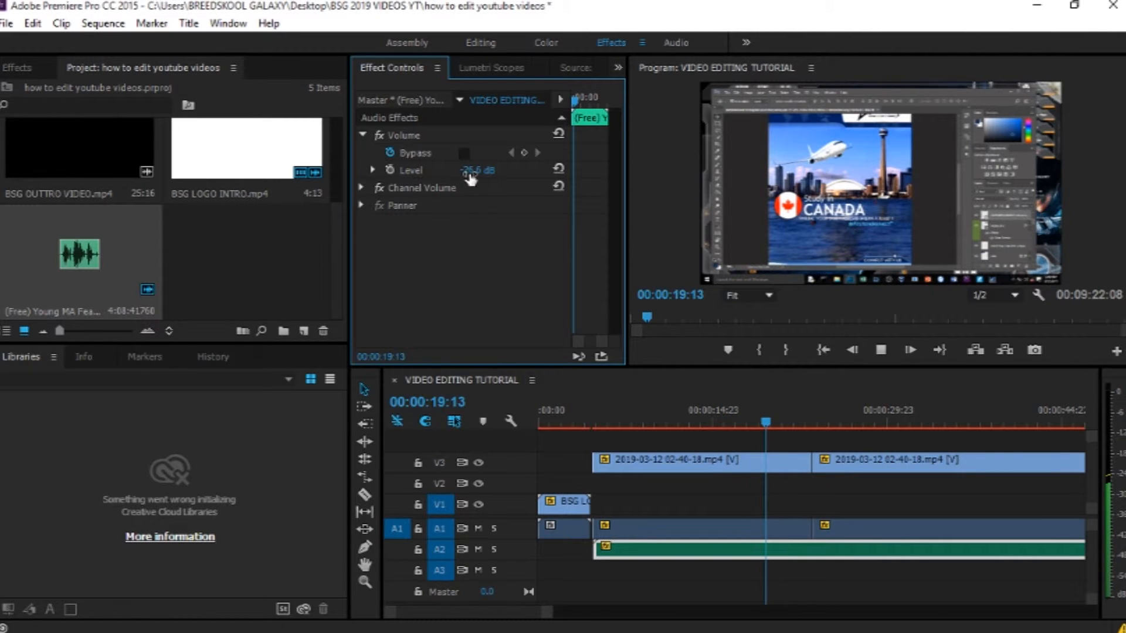
key("space")
left_click(476, 169)
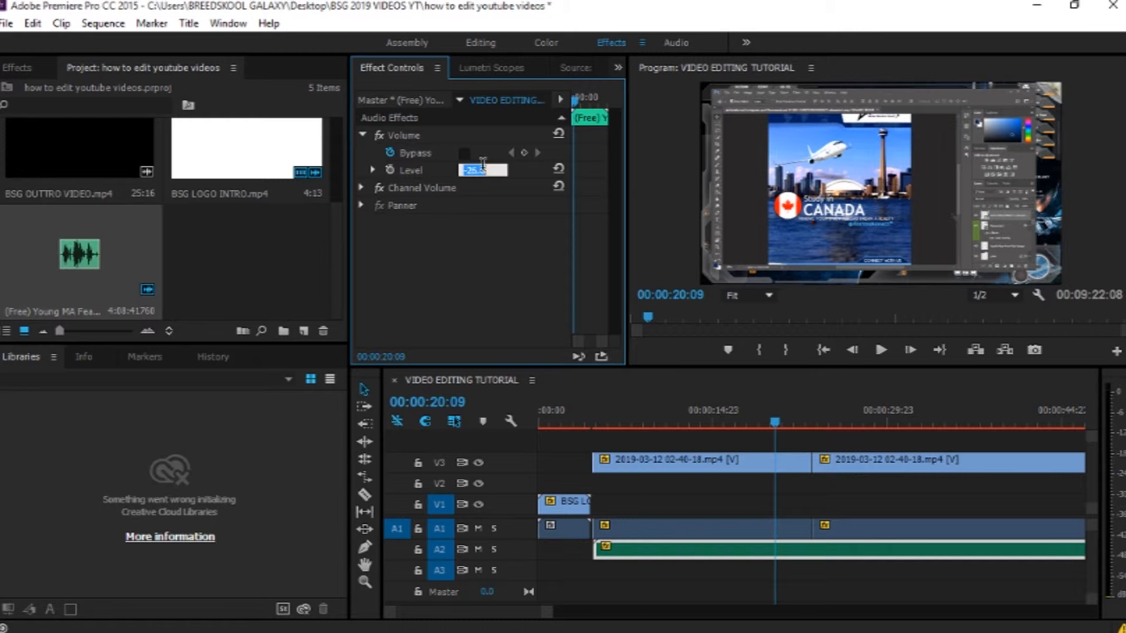
type("6")
key("Return")
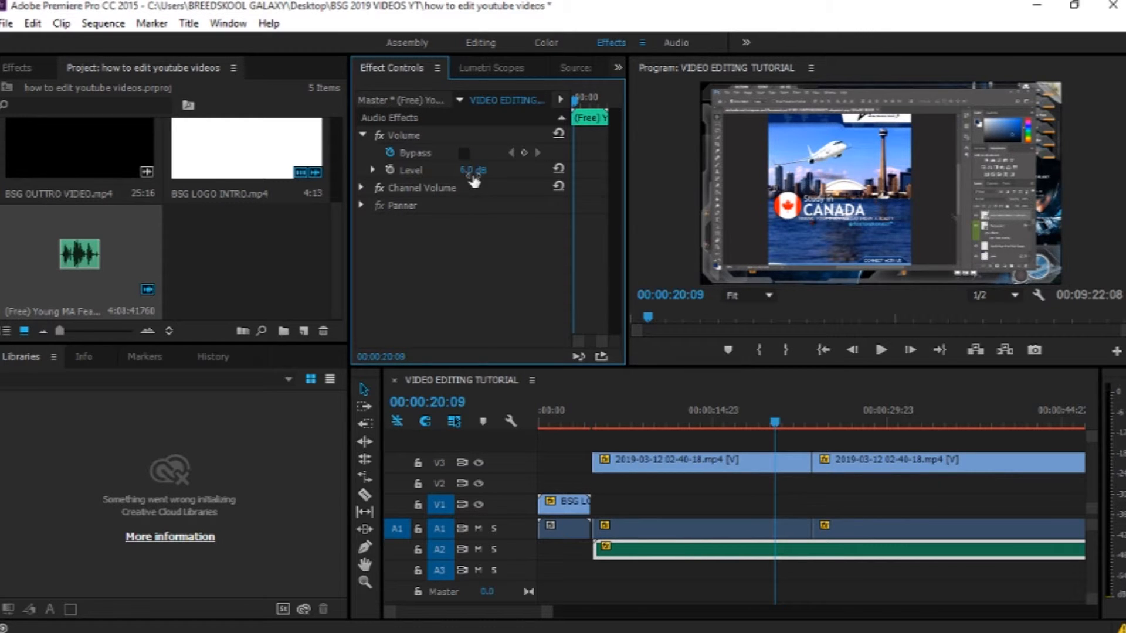
left_click(479, 169)
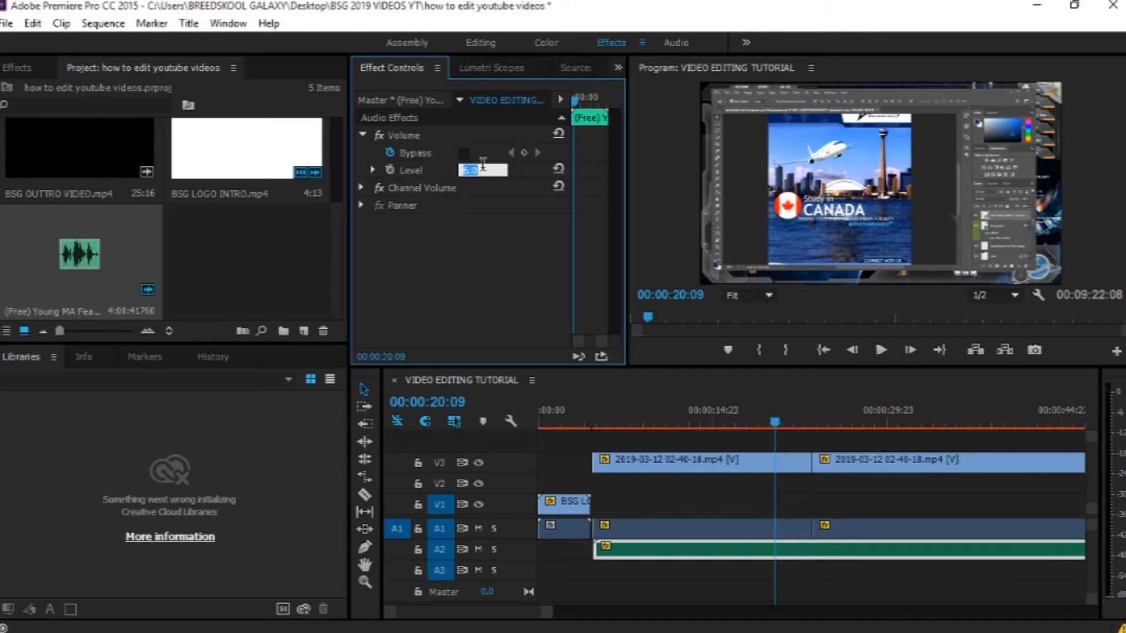
type("-30")
key("Return")
key("space")
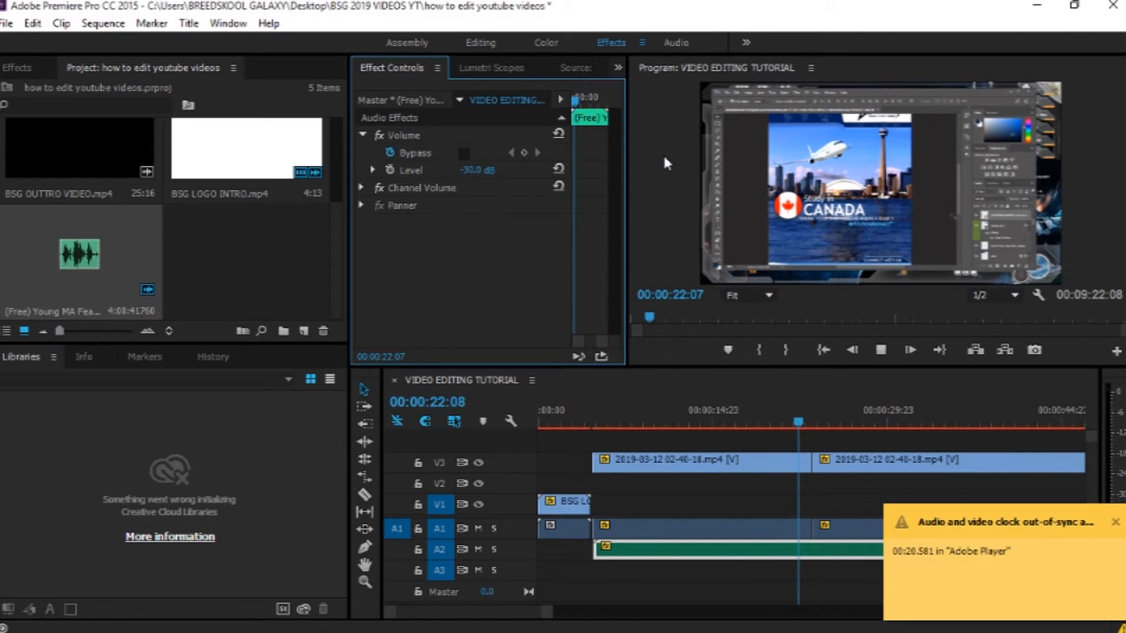
Step: Dismiss the out-of-sync notification and play back the sequence from the start
left_click(1116, 522)
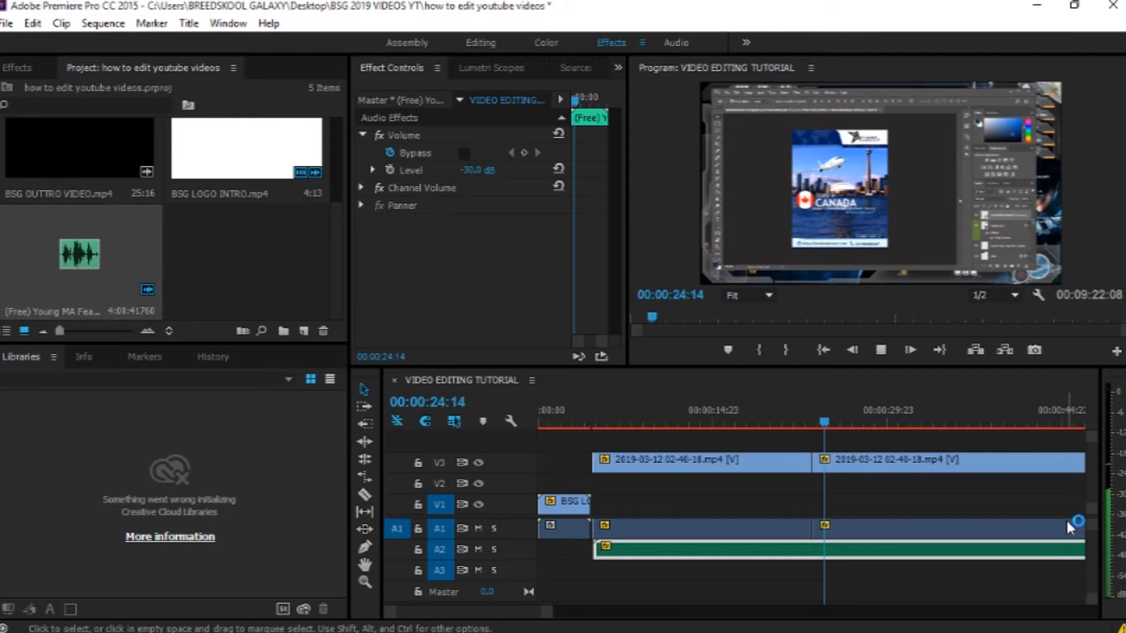
key("space")
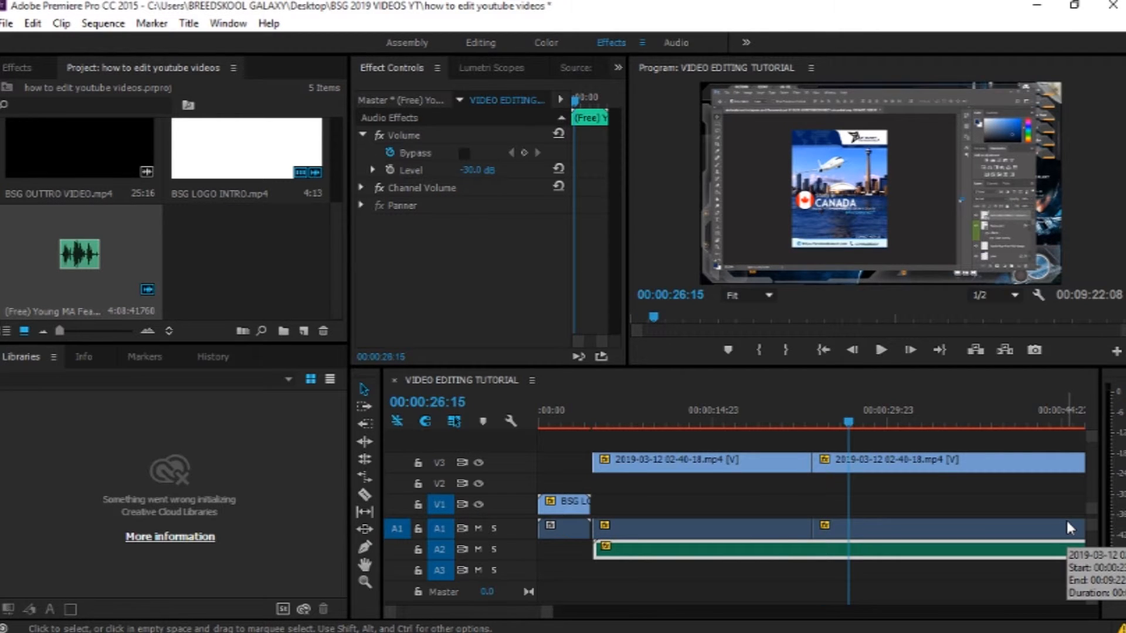
left_click_drag(547, 613, 906, 611)
left_click(540, 422)
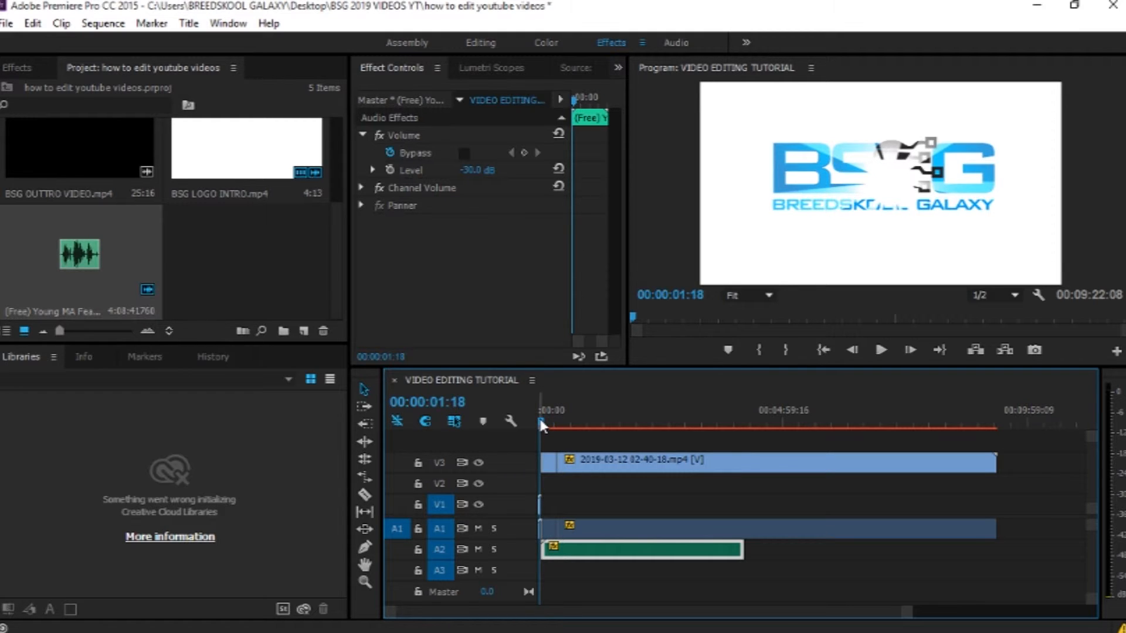
left_click(542, 424)
left_click_drag(542, 424, 549, 425)
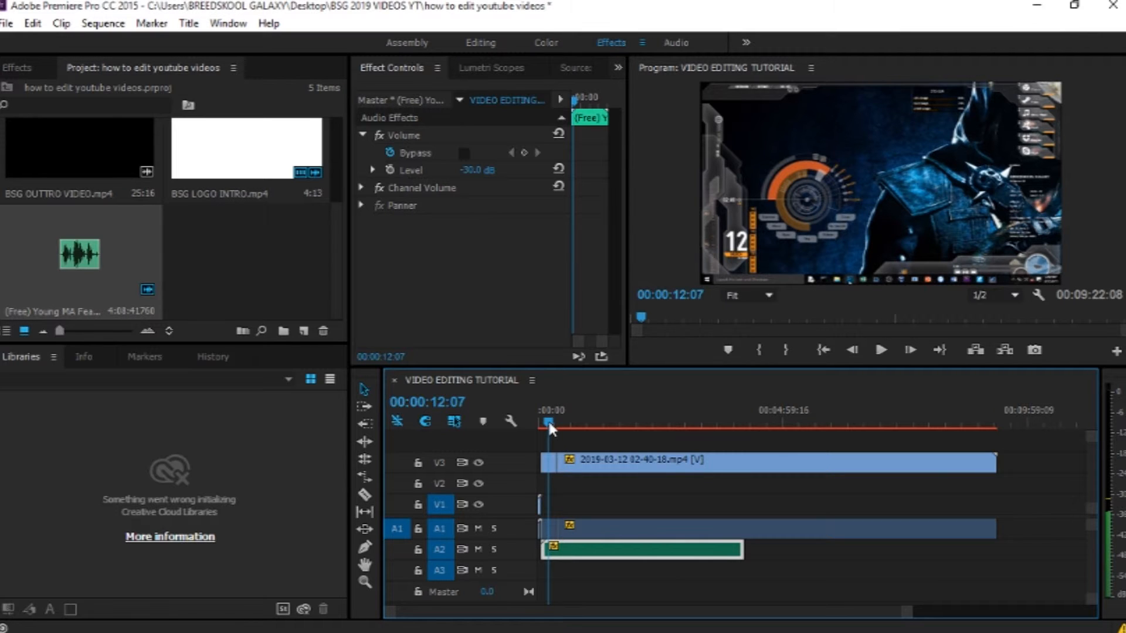
key("space")
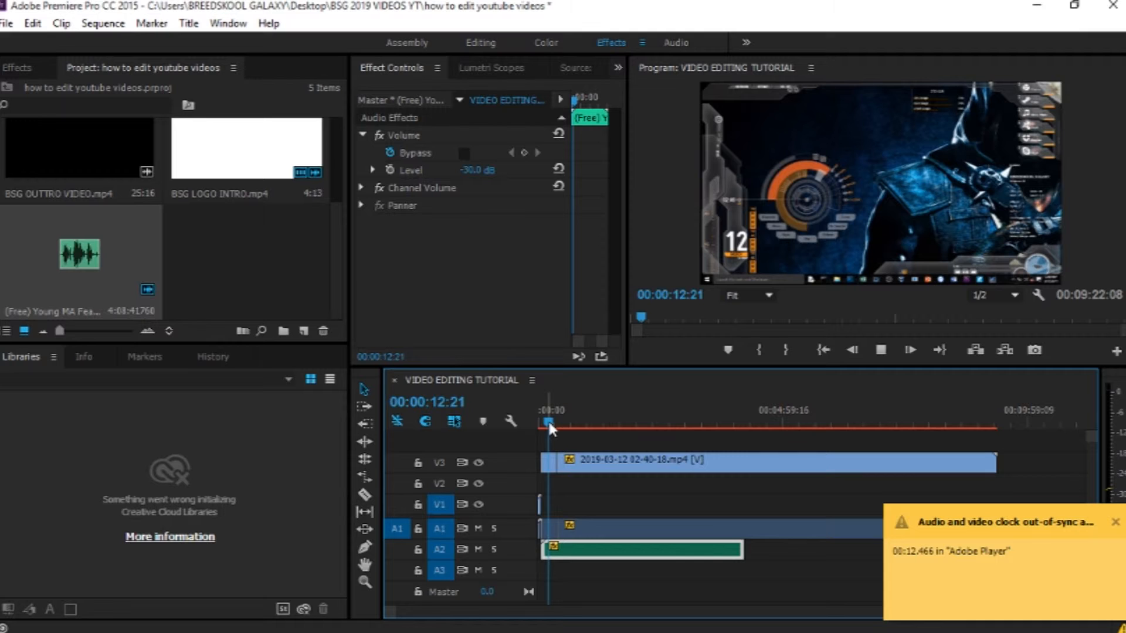
left_click_drag(549, 423, 543, 423)
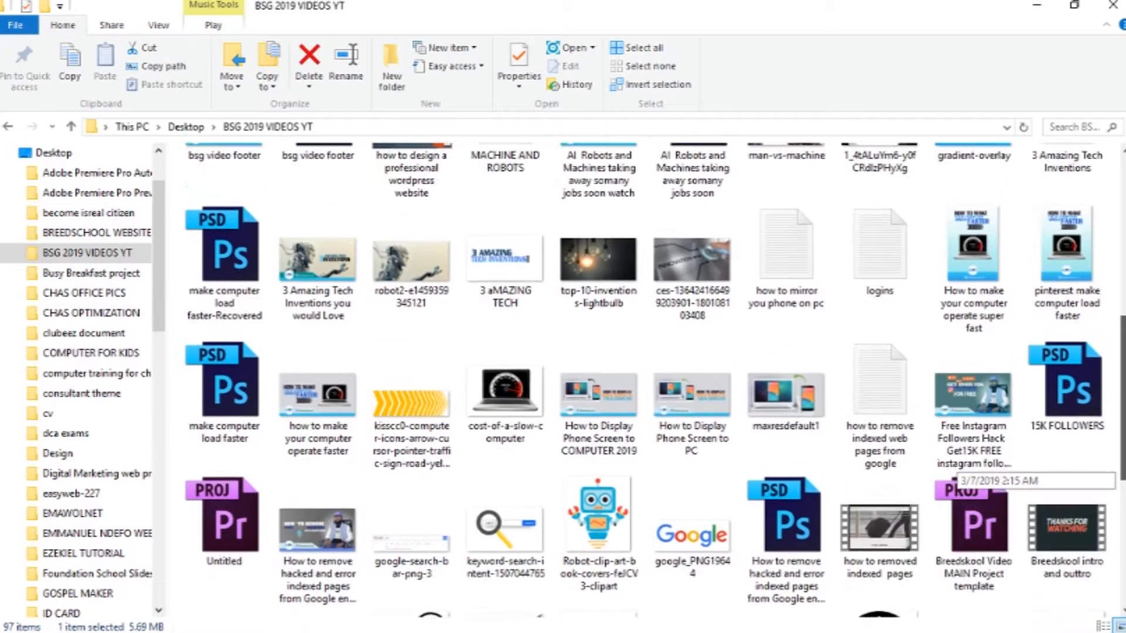
Step: Add the bsg video footer image from the BSG 2019 VIDEOS YT folder to a track above the footage
scroll(991, 469, "up", 3)
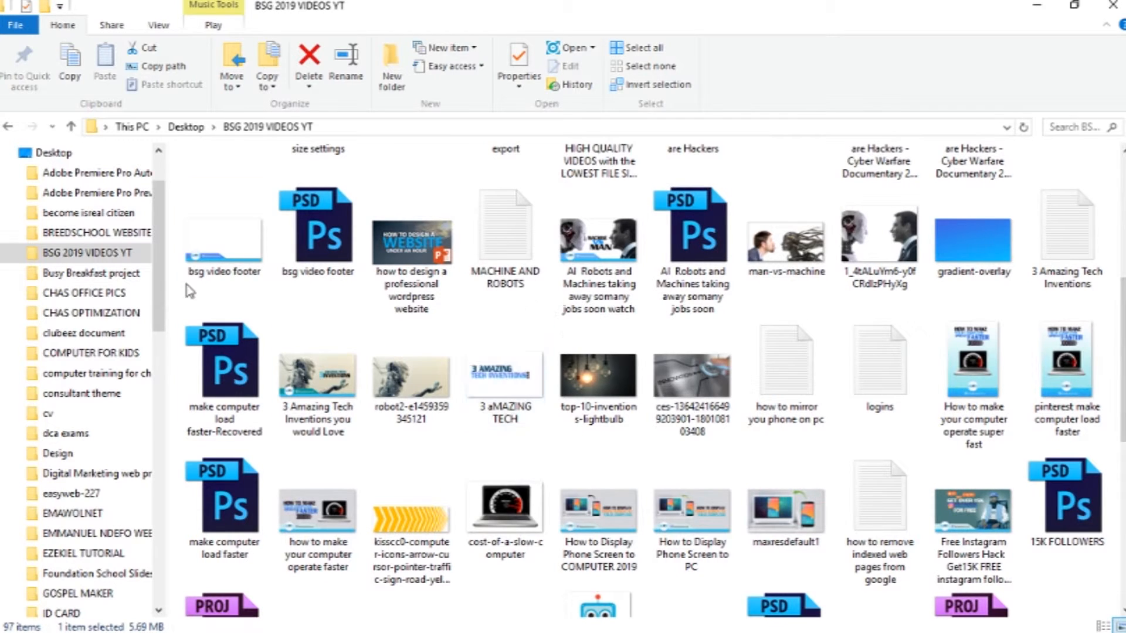
left_click_drag(205, 245, 550, 459)
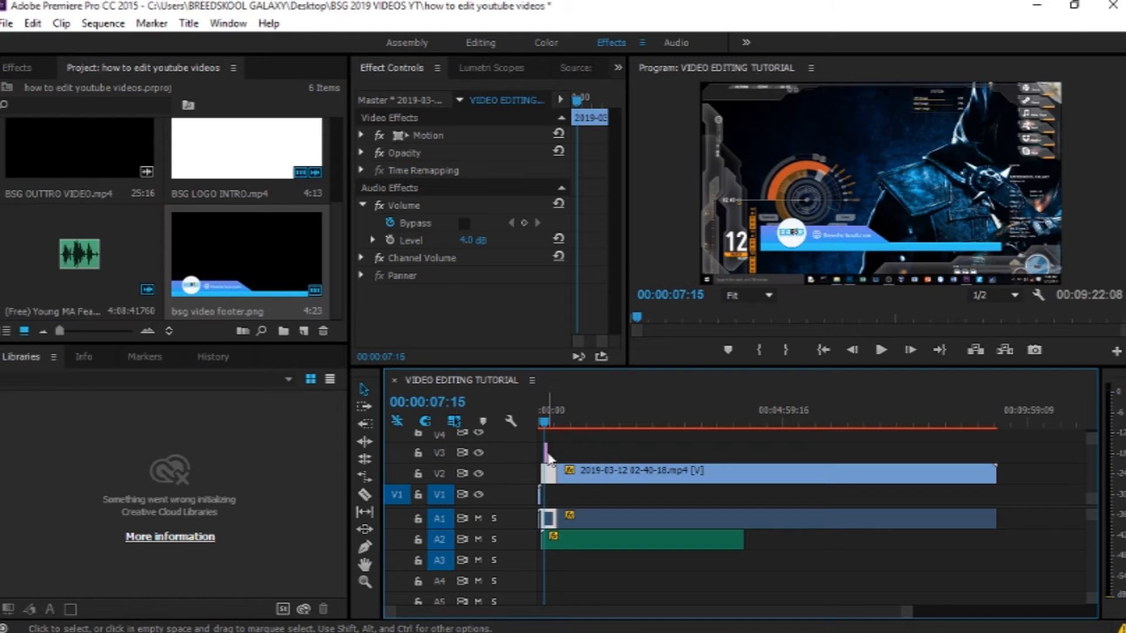
Step: Scale and position the footer graphic in the program frame so it spans the bottom edge
left_click(856, 249)
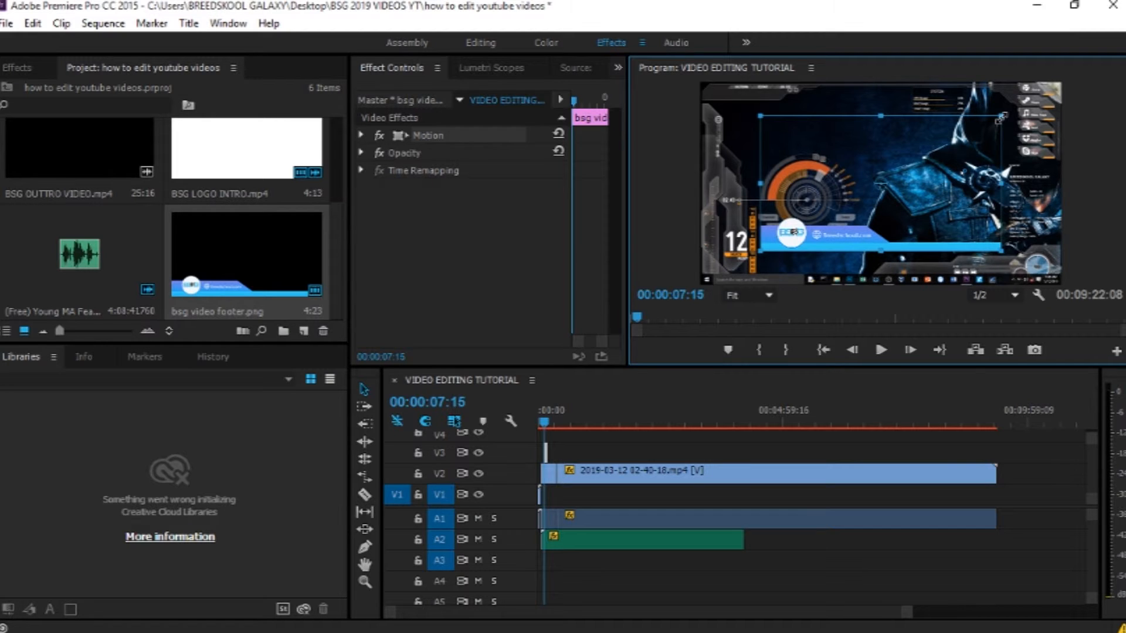
left_click_drag(1001, 117, 1039, 100)
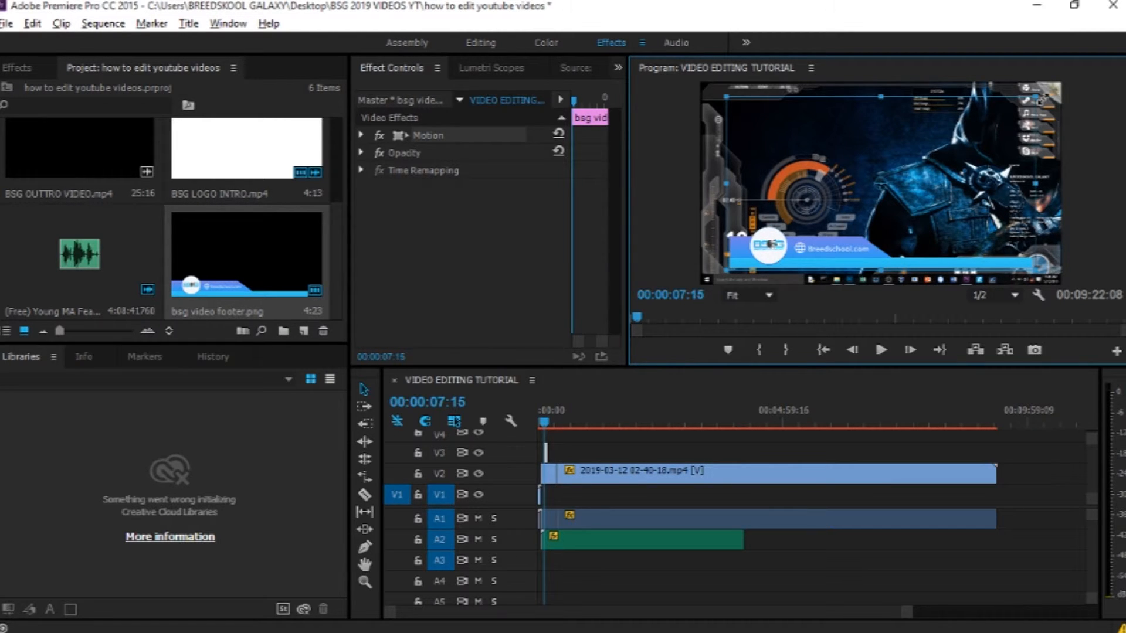
left_click_drag(1040, 100, 1047, 97)
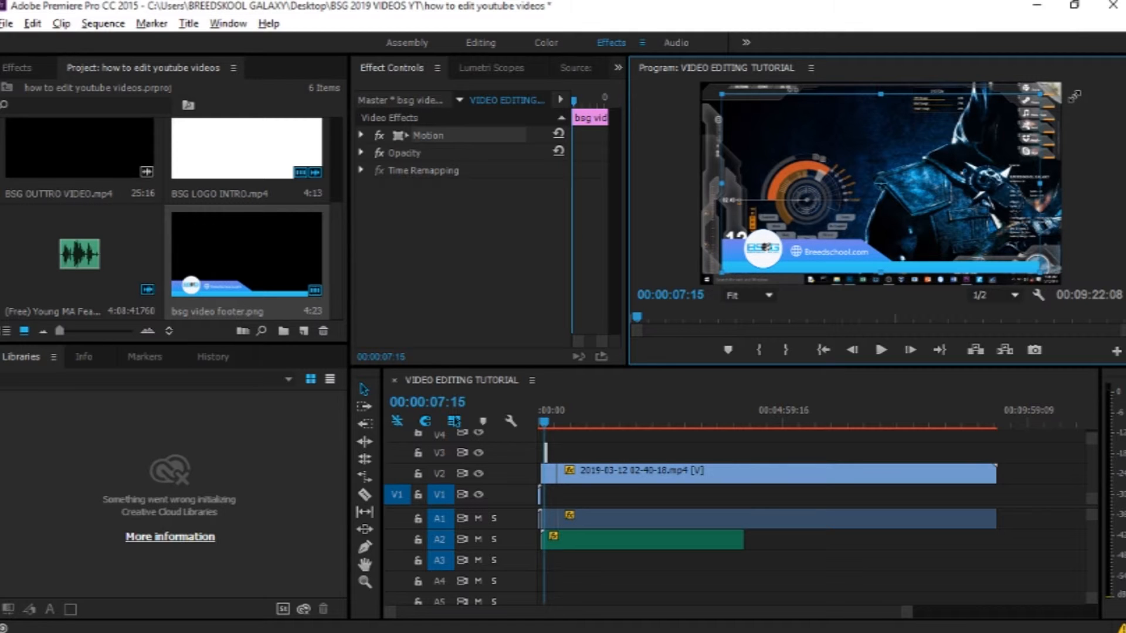
left_click_drag(1075, 96, 1075, 83)
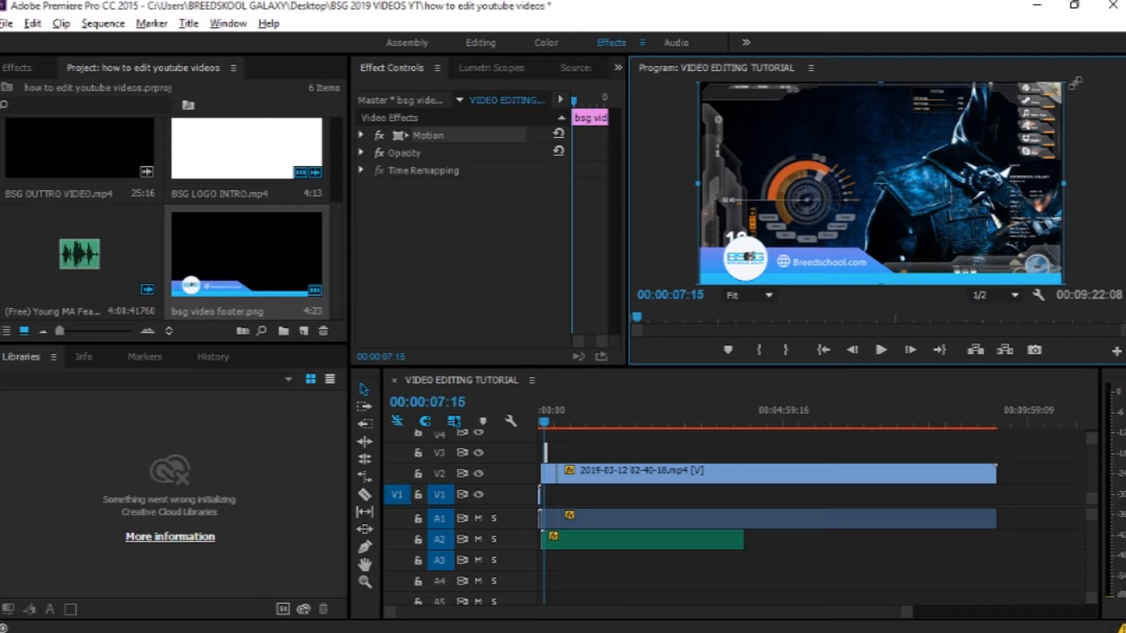
left_click_drag(1075, 83, 1077, 84)
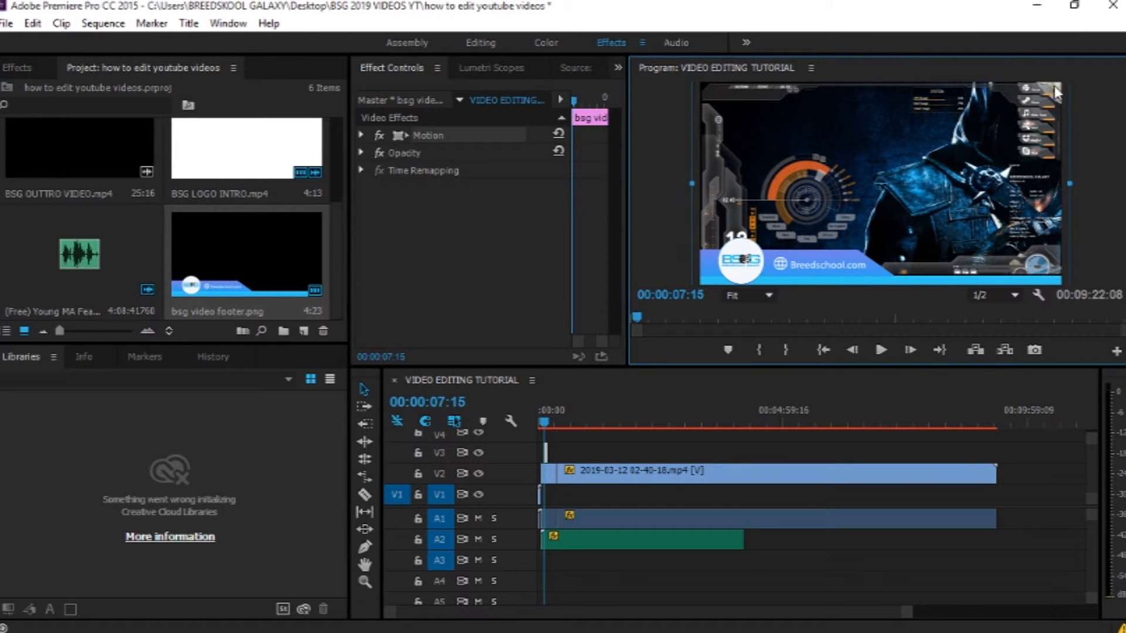
Step: Play back the sequence from the start and dismiss the out-of-sync notification
left_click_drag(545, 420, 494, 420)
key("space")
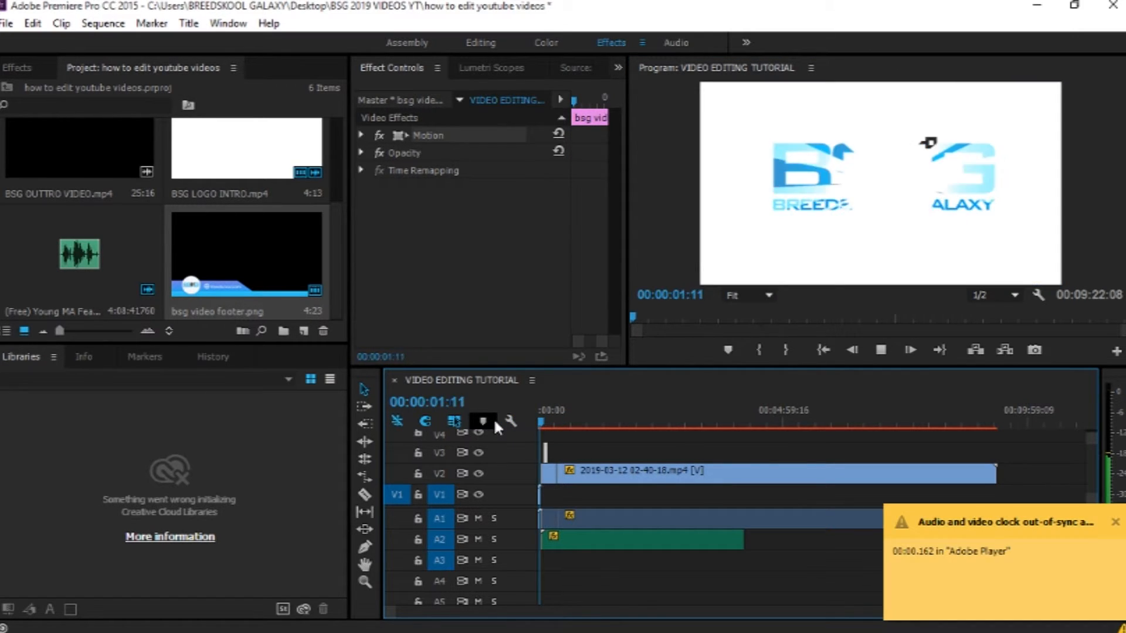
key("space")
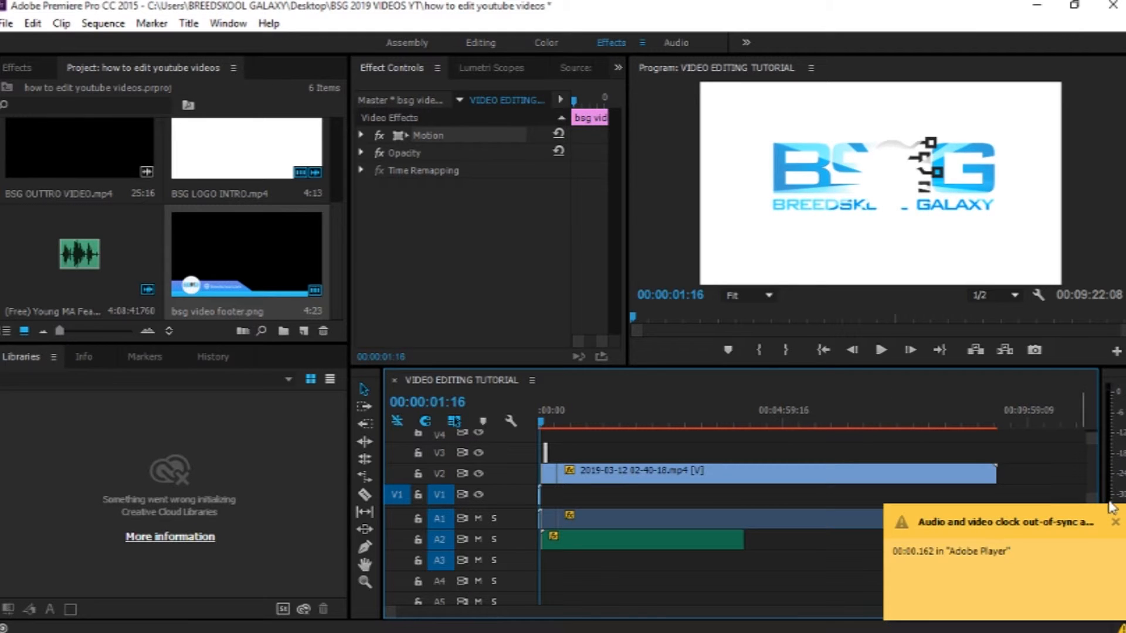
left_click(1117, 521)
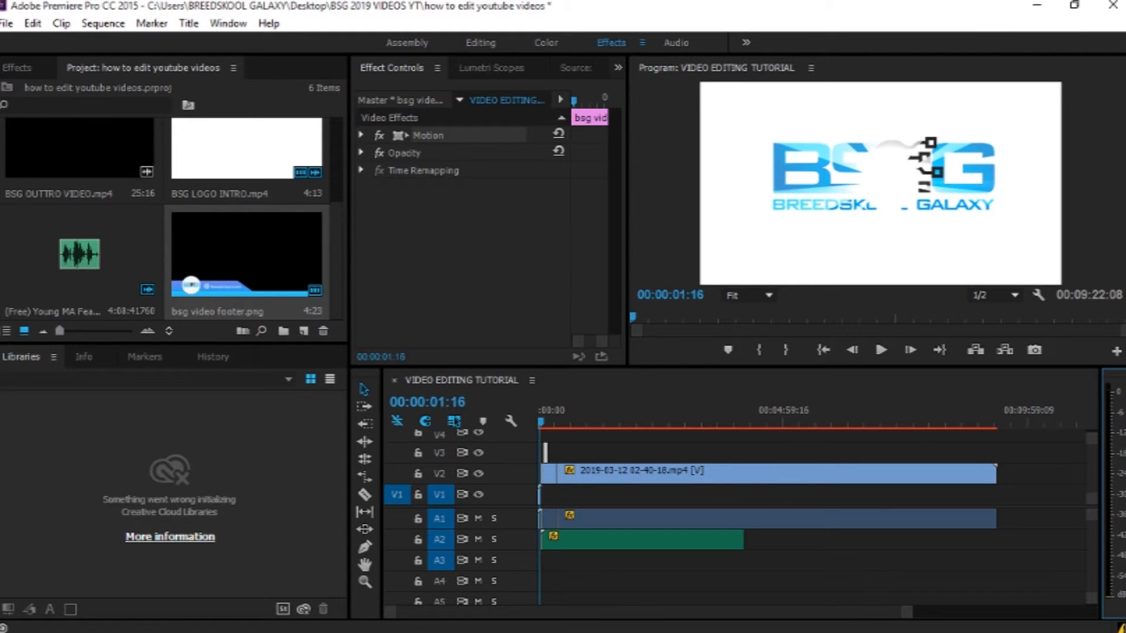
Step: Open the Events panel, clear all its entries and close it
double_click(1120, 627)
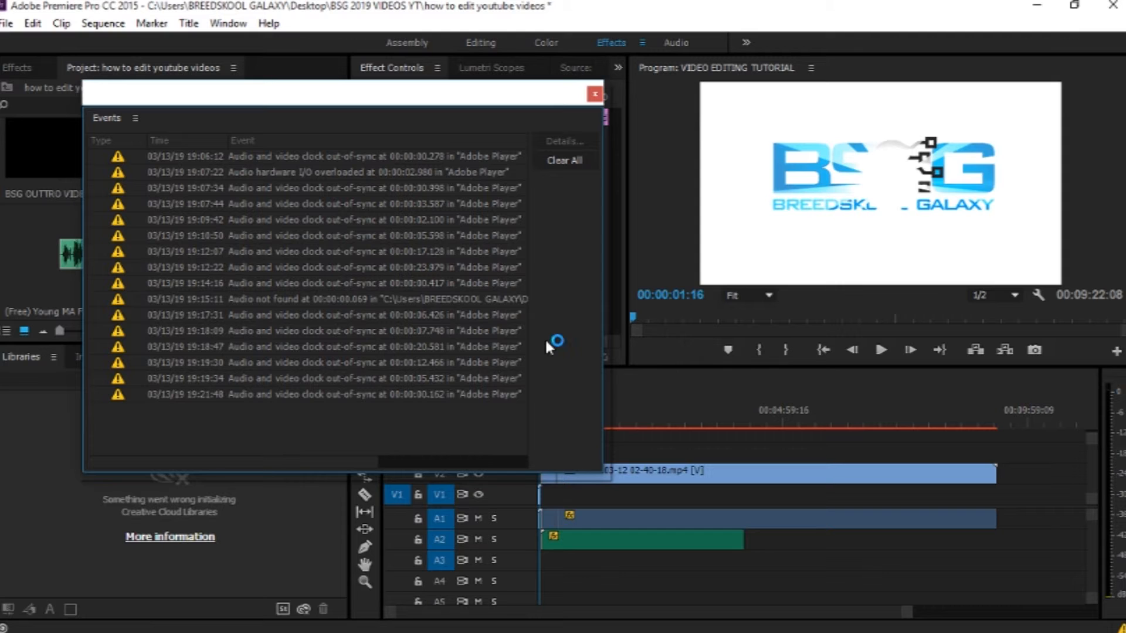
left_click(565, 160)
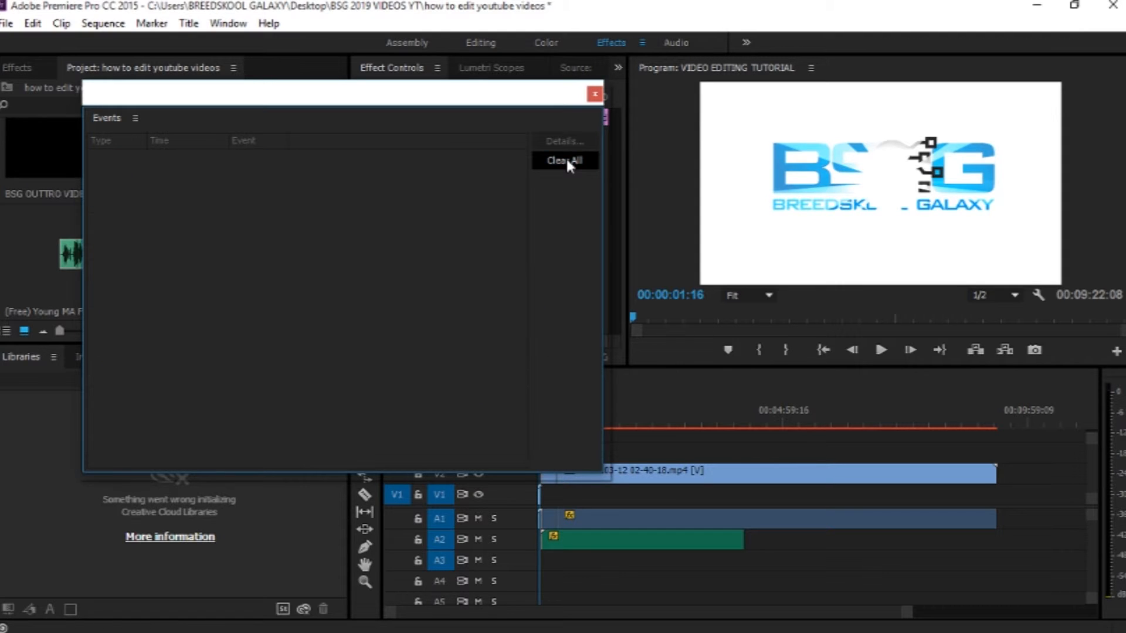
left_click(594, 94)
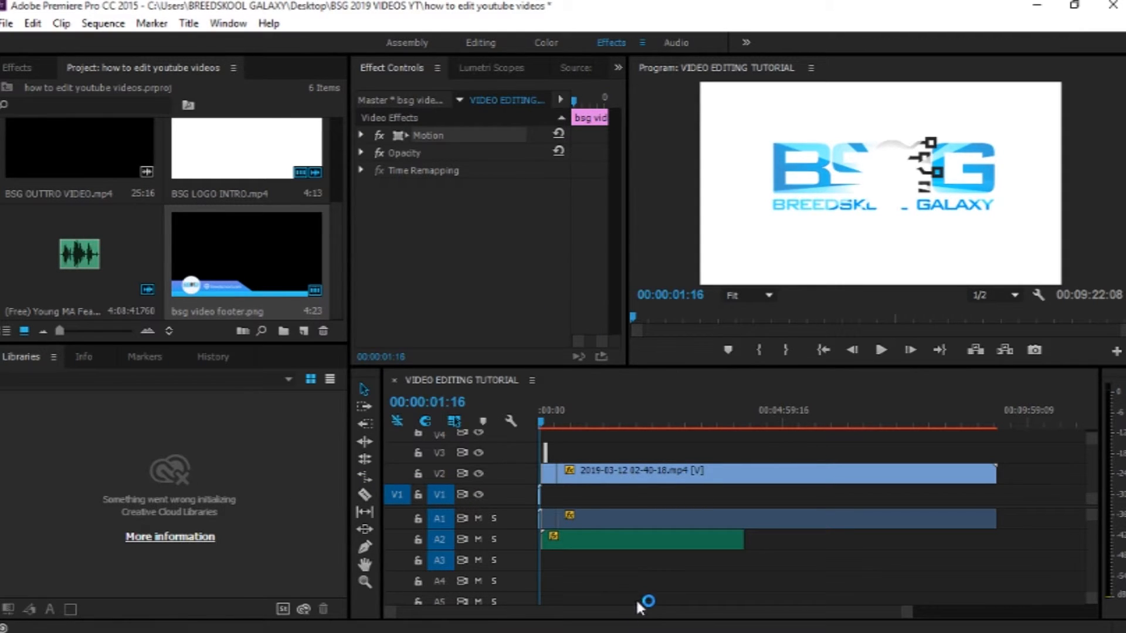
Step: Move the footer clip so it starts where the main footage begins after the intro
left_click_drag(905, 610, 757, 588)
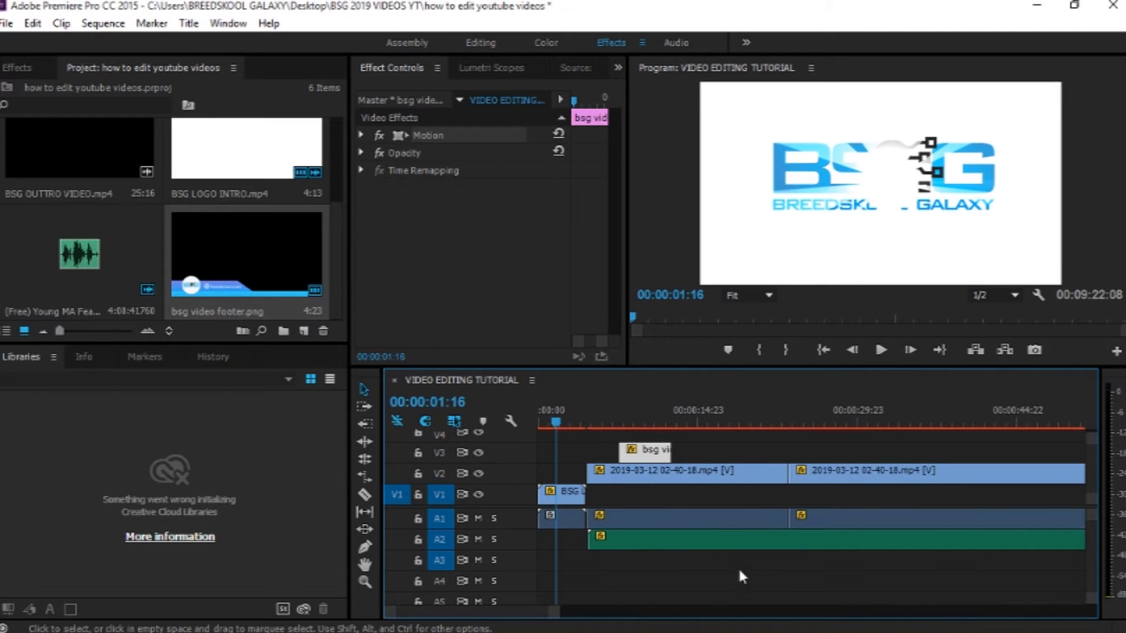
left_click_drag(558, 427, 616, 457)
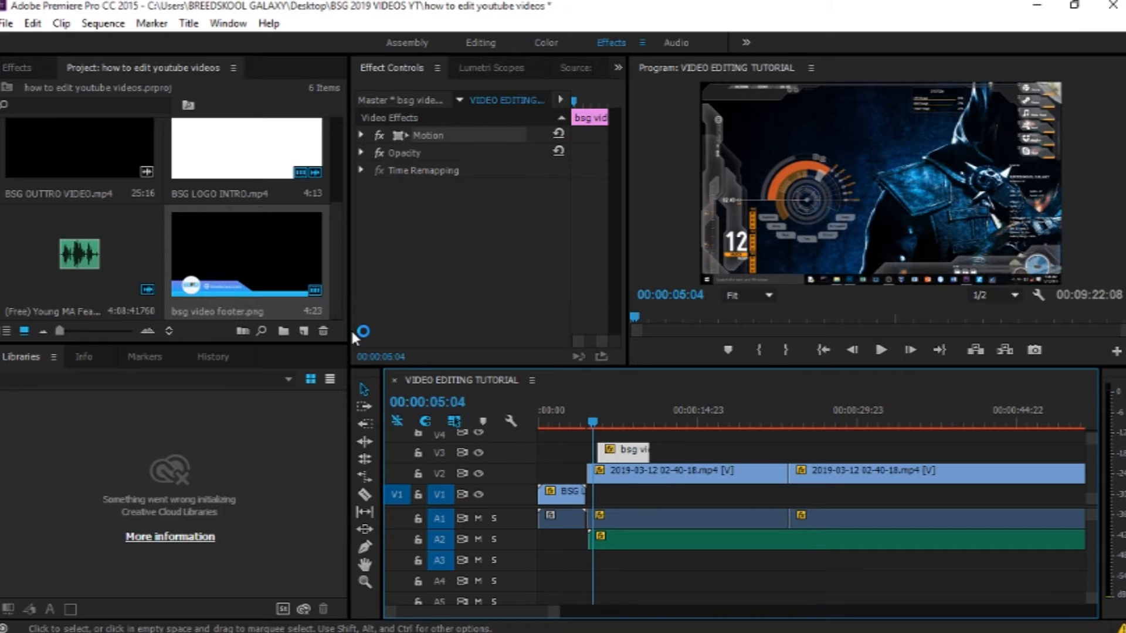
Step: Apply the Wipe video transition to the start of the footer graphic clip
left_click(27, 68)
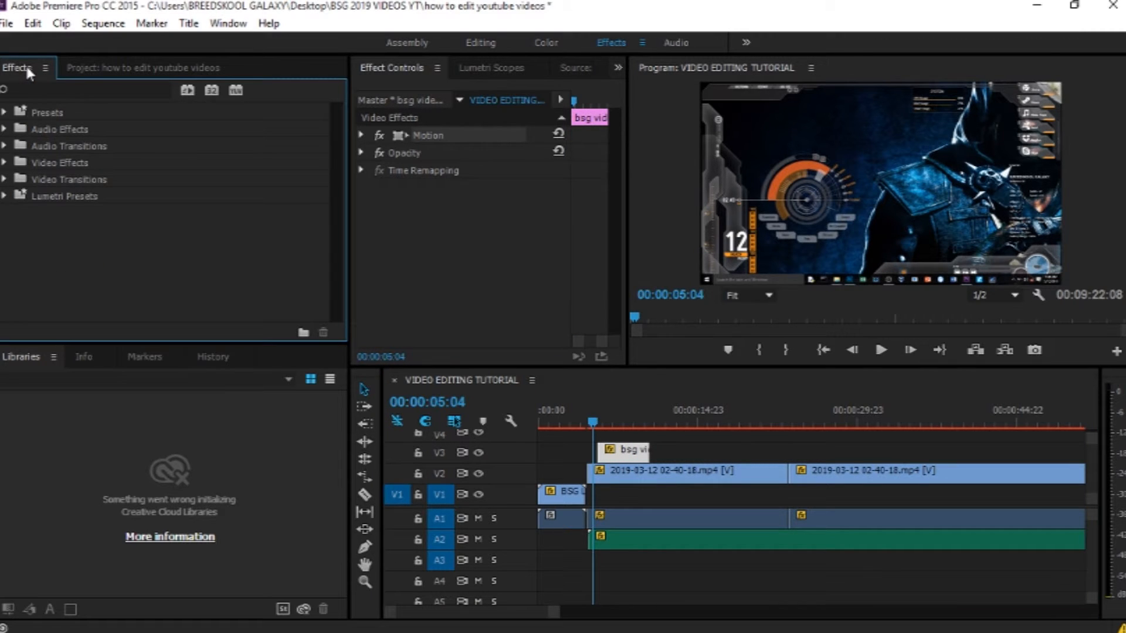
left_click(6, 179)
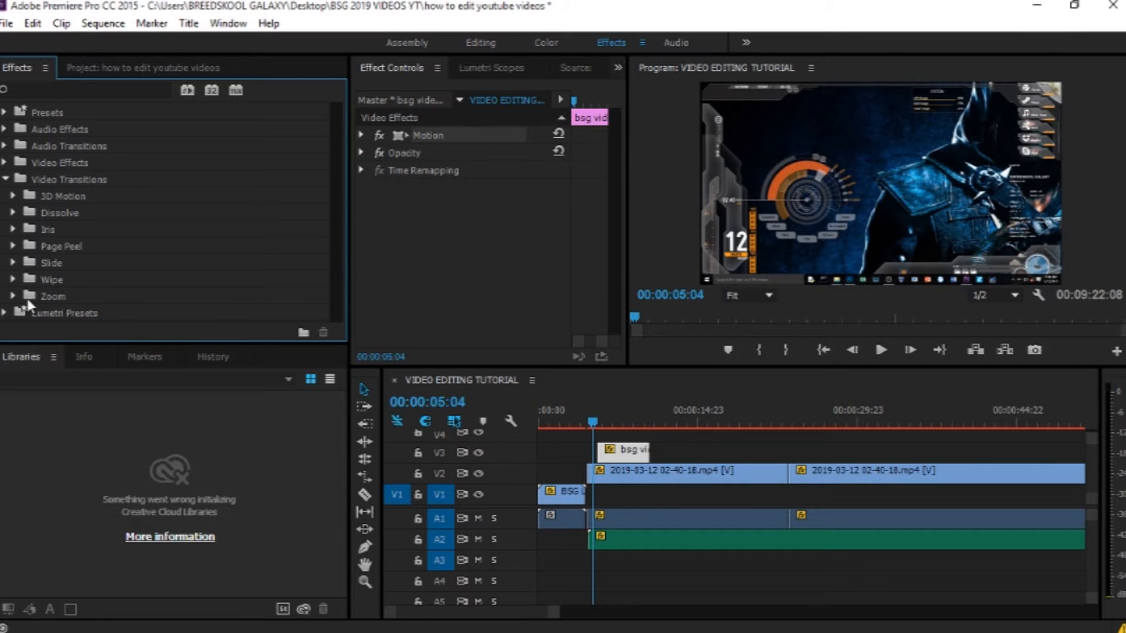
left_click(13, 280)
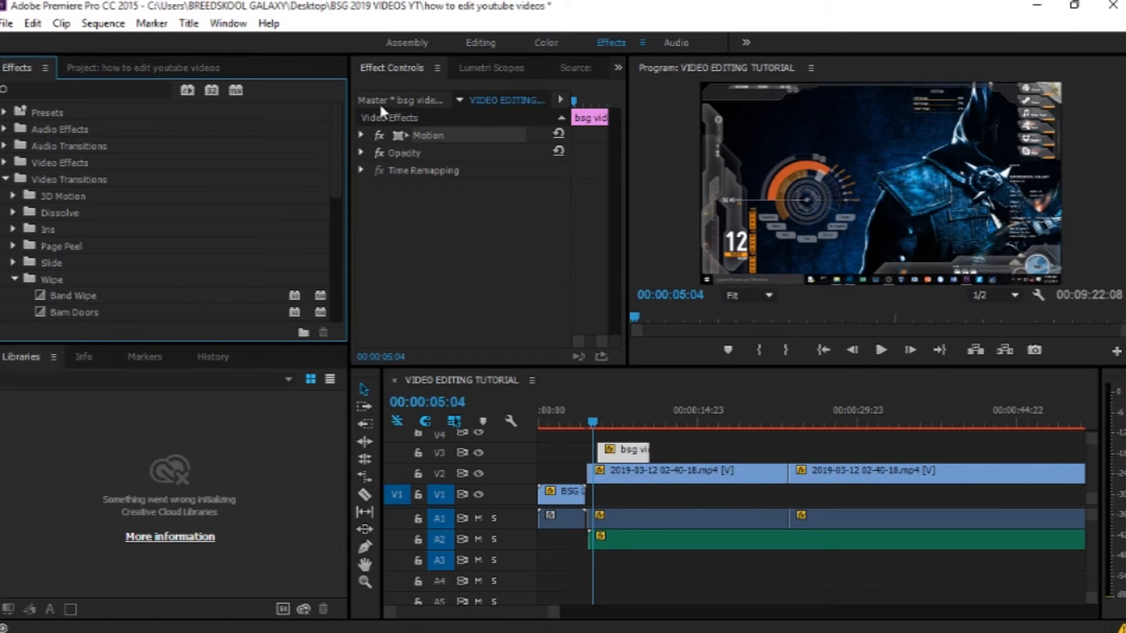
left_click_drag(343, 139, 344, 238)
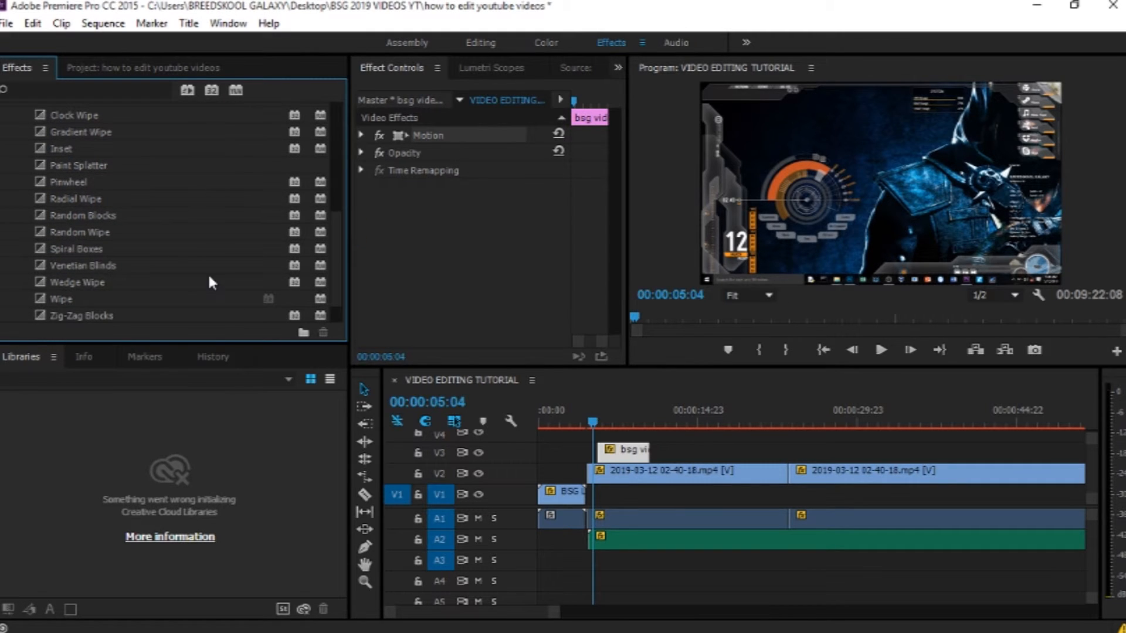
left_click_drag(334, 283, 332, 291)
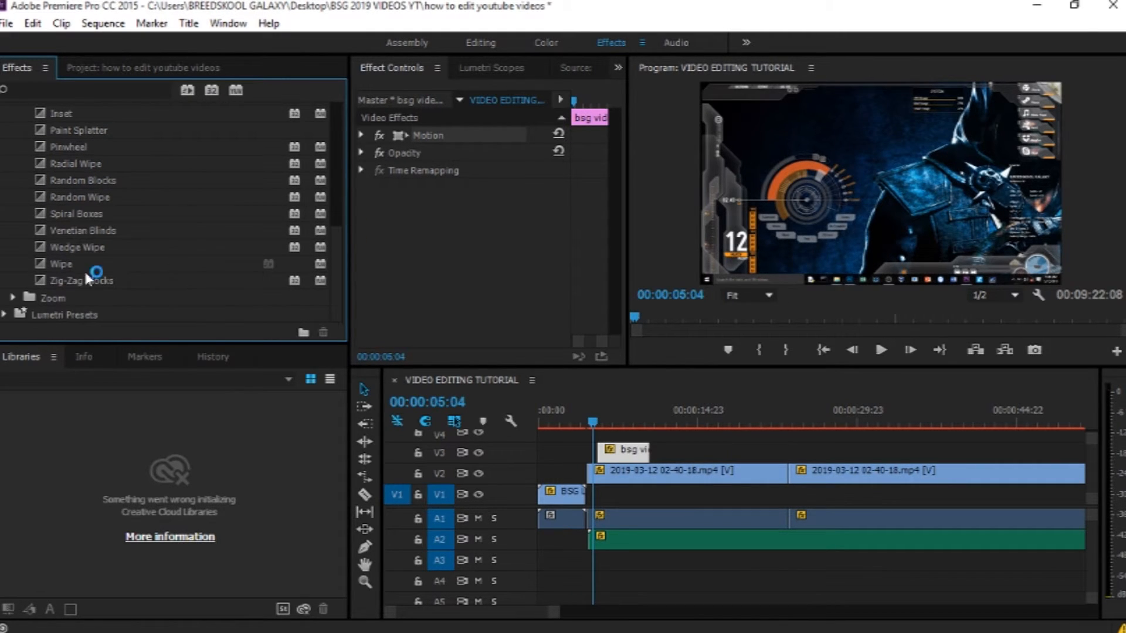
left_click_drag(44, 261, 598, 454)
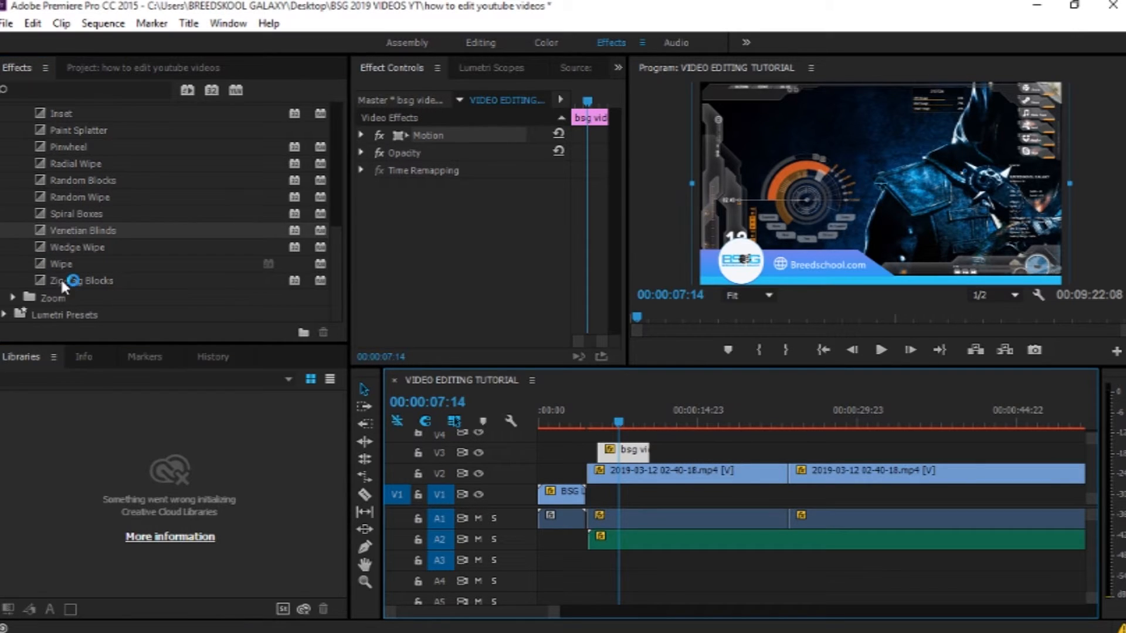
left_click_drag(40, 262, 599, 455)
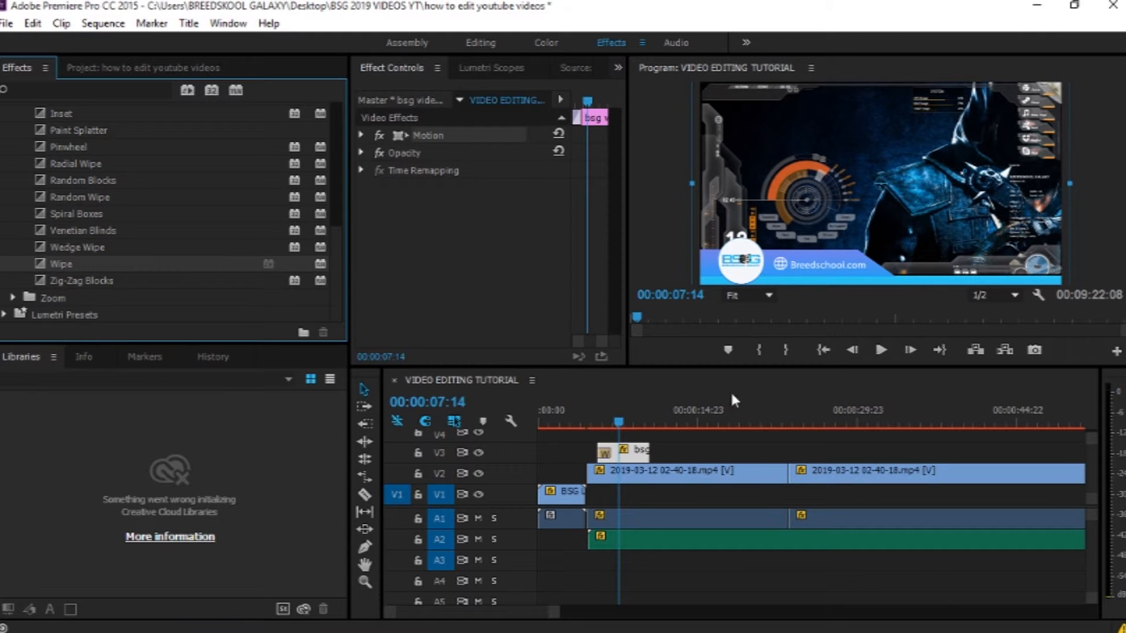
Step: Play back the start of the main footage to preview the footer transition
left_click(617, 424)
left_click(589, 425)
key("space")
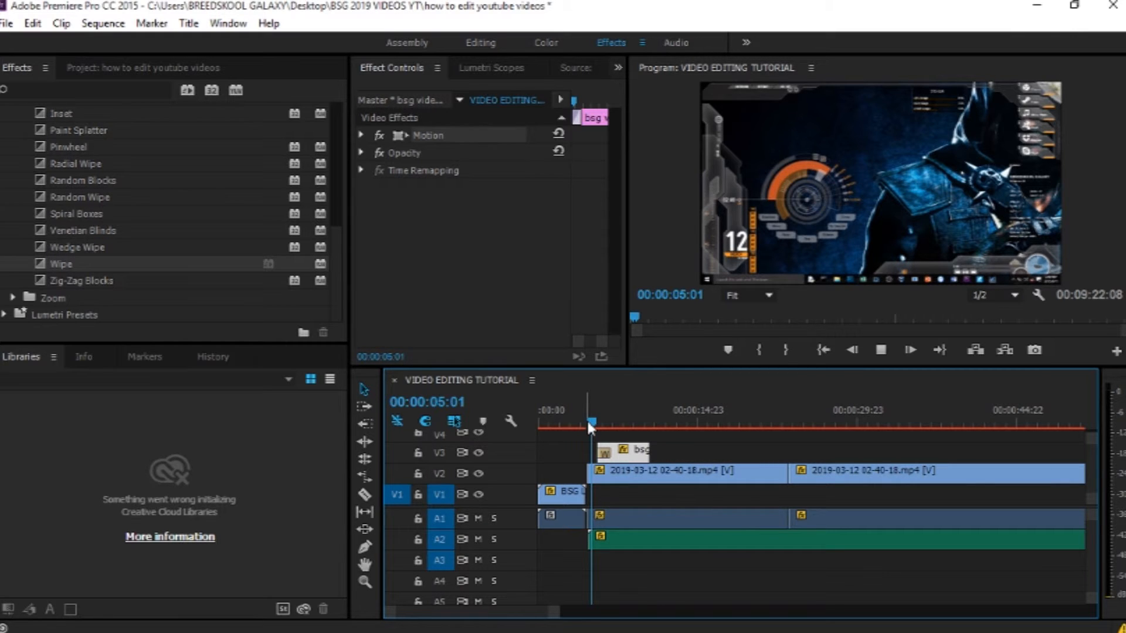
key("space")
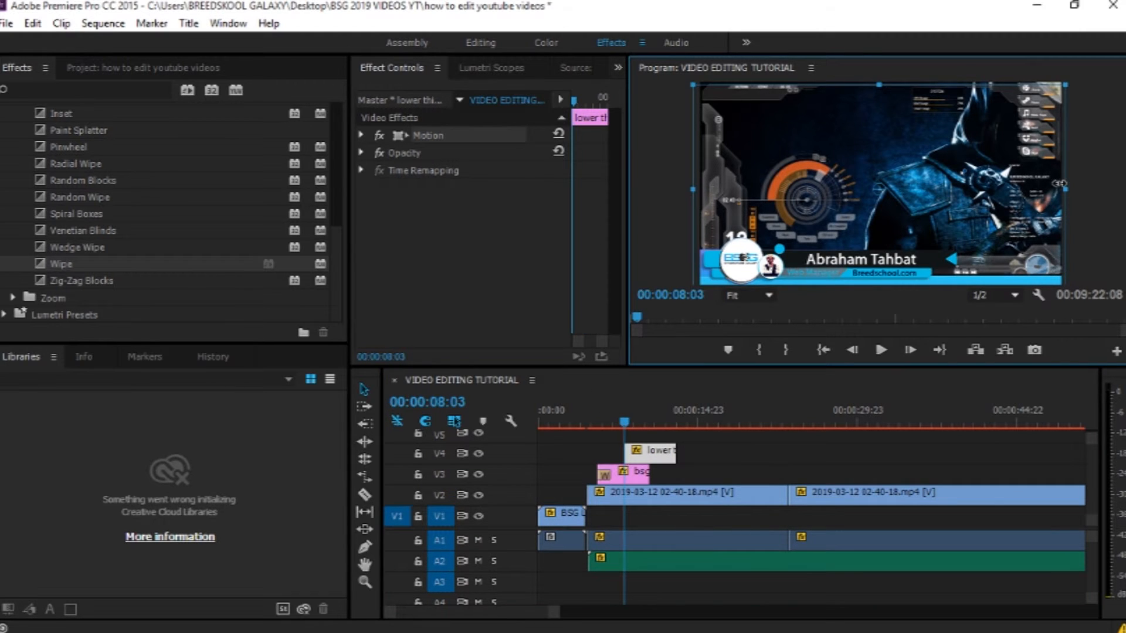
Step: Apply the Radial Wipe transition to the start of the lower third name clip
left_click_drag(1059, 183, 1075, 186)
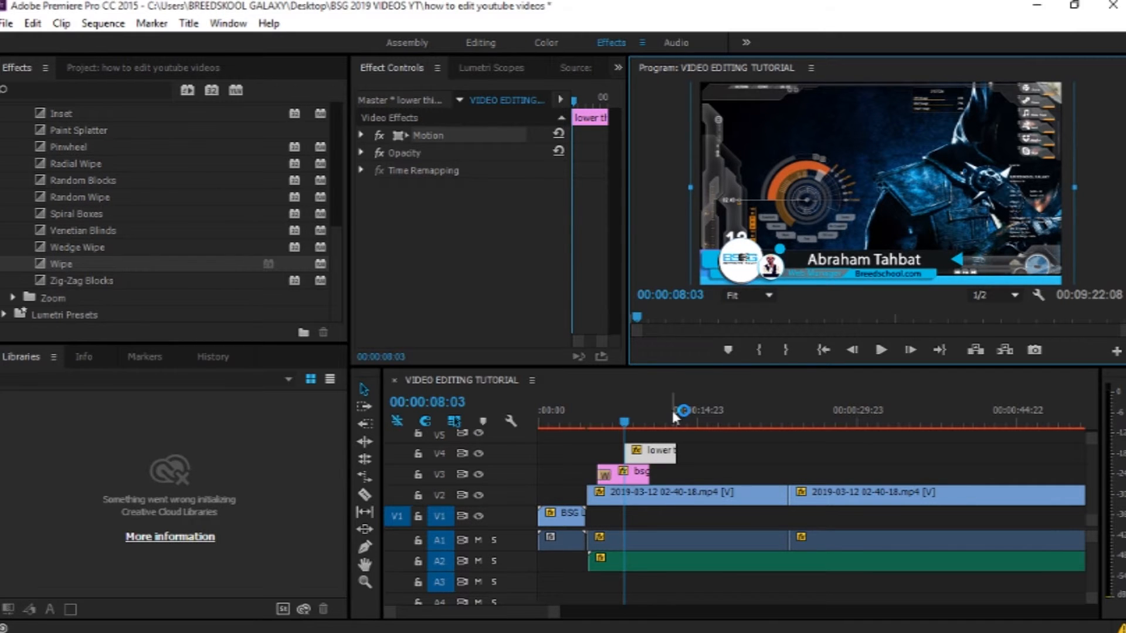
left_click_drag(339, 259, 335, 236)
left_click_drag(46, 208, 636, 462)
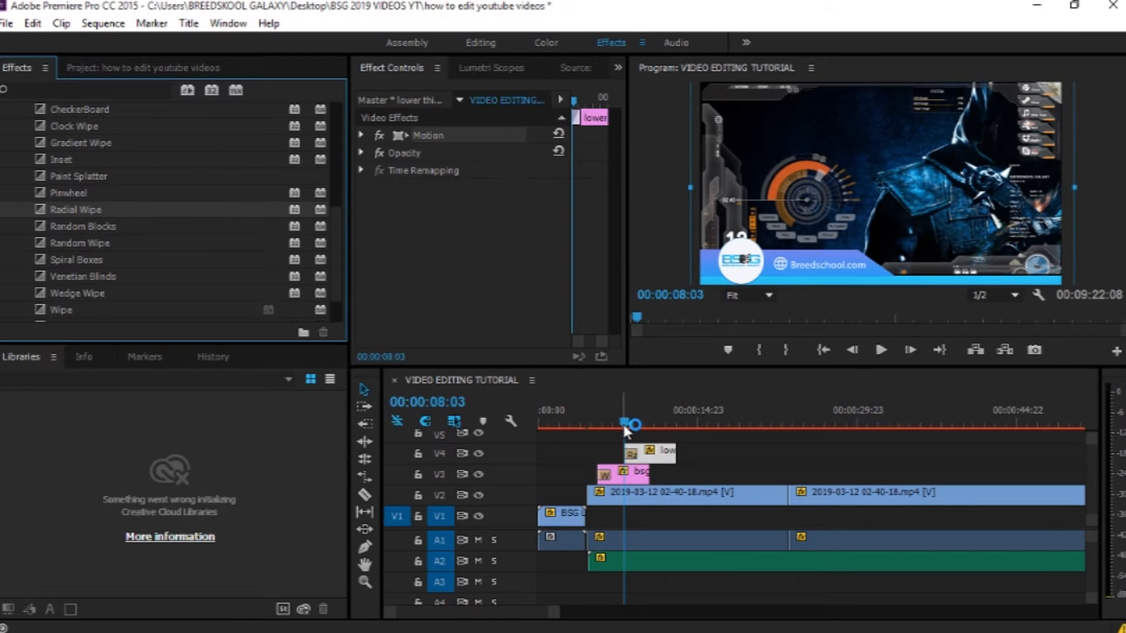
Step: Scrub and play the section where the footer and lower third appear to review the transitions
left_click_drag(624, 425, 614, 421)
key("space")
key("space")
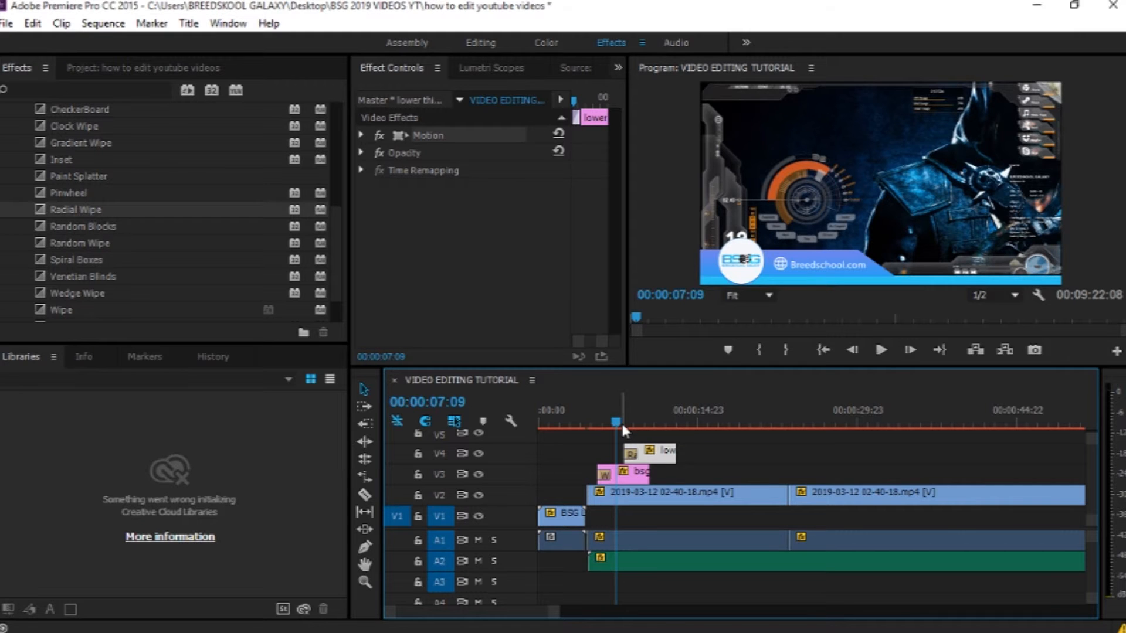
key("space")
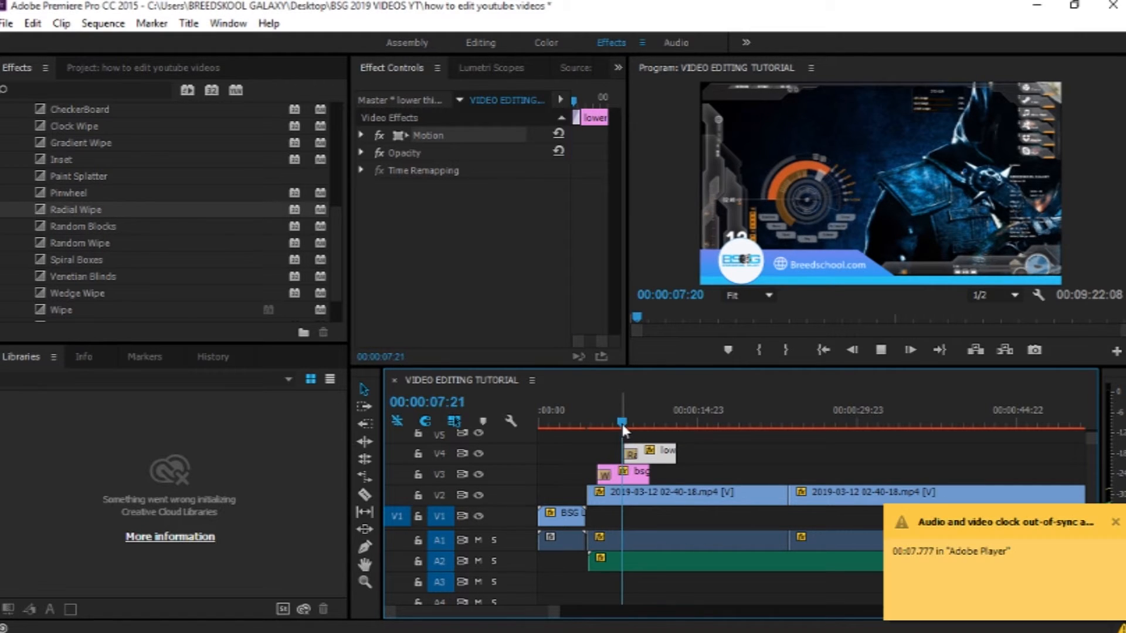
left_click_drag(627, 428, 605, 421)
key("space")
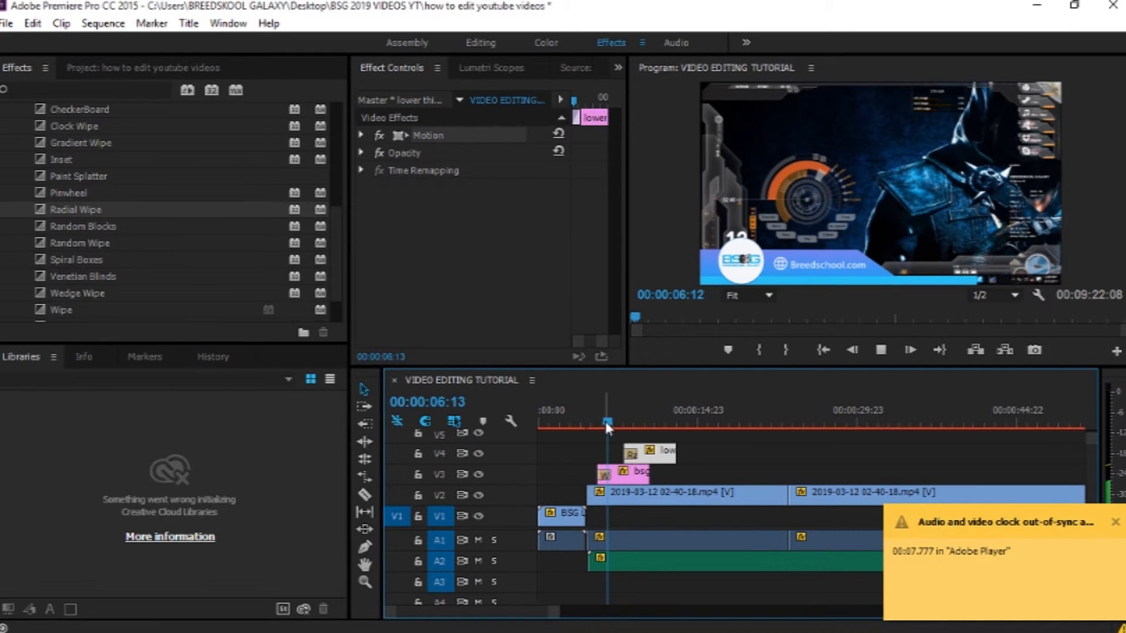
Step: Shift the lower third clip slightly earlier so it starts just after the footer
left_click(611, 421)
left_click_drag(645, 456, 658, 475)
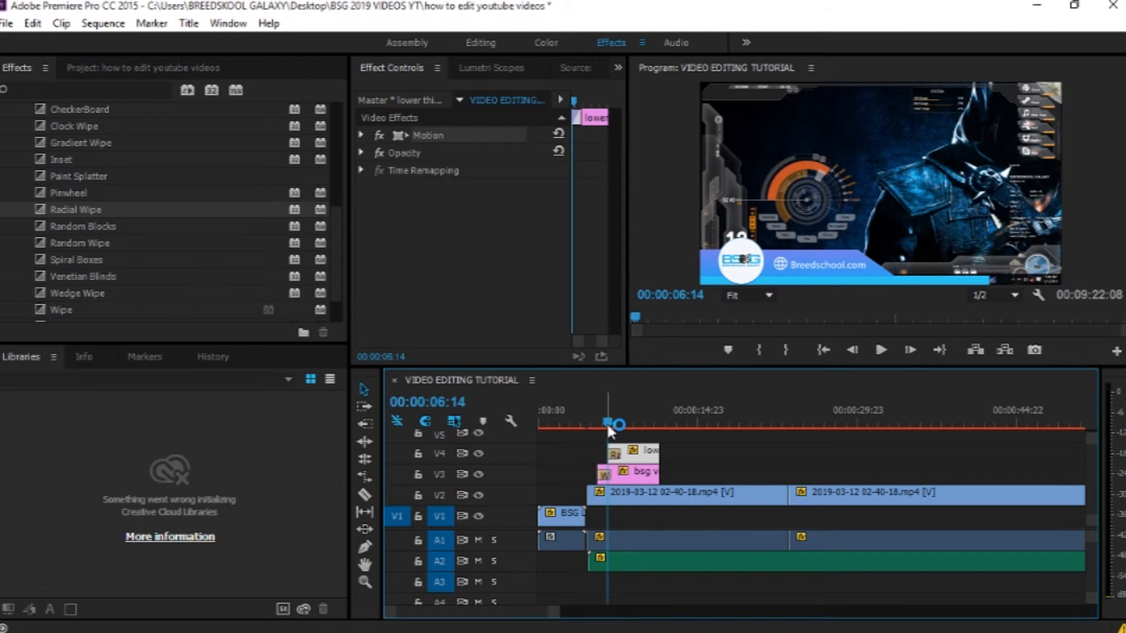
left_click_drag(607, 421, 590, 418)
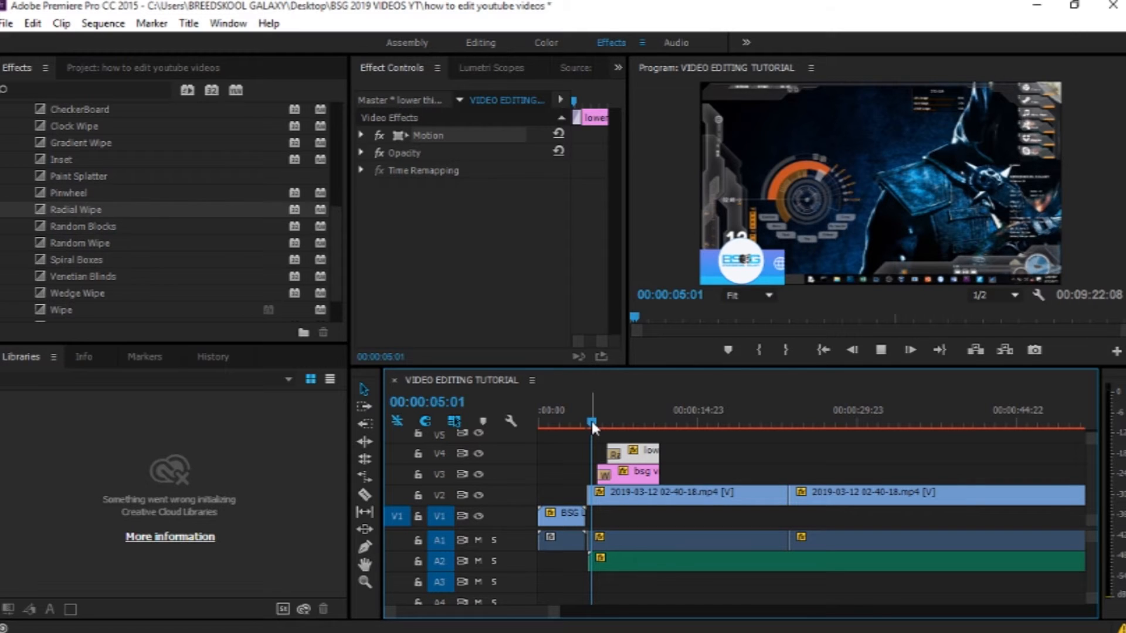
key("space")
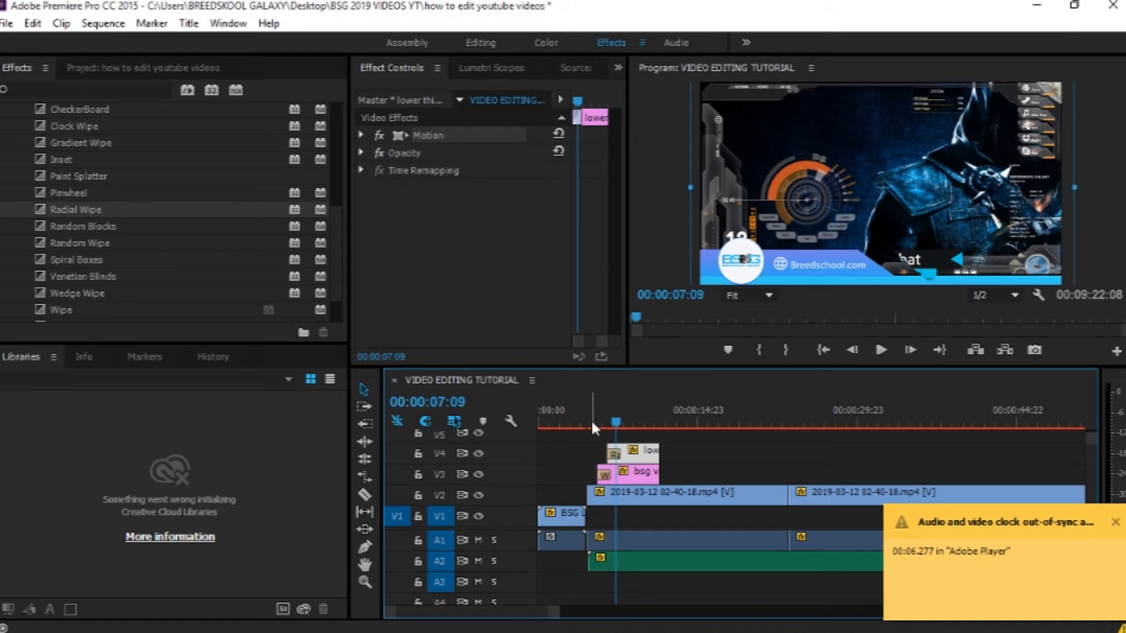
left_click_drag(602, 426, 601, 426)
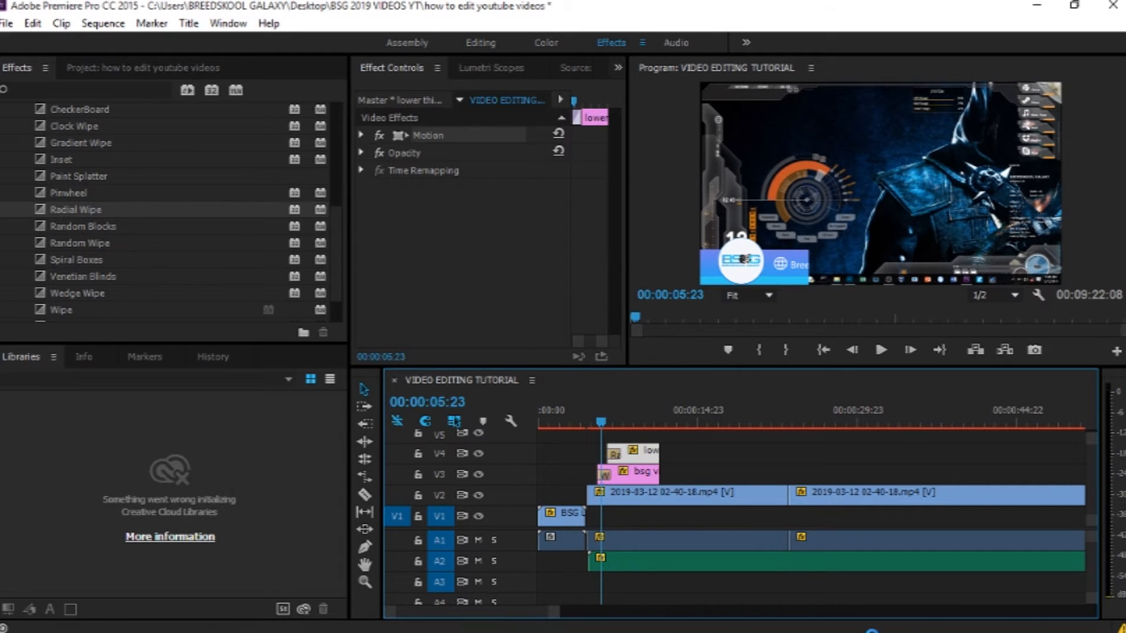
Step: Zoom into the timeline and lengthen the Wipe transition at the footer clip's start
left_click_drag(558, 609, 531, 580)
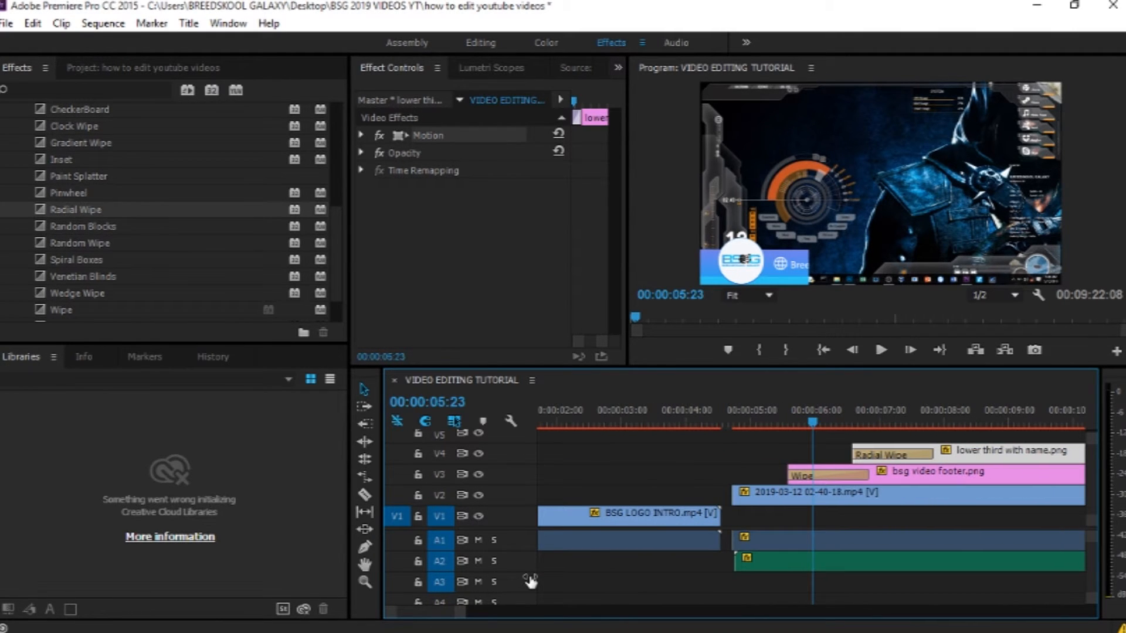
left_click_drag(865, 476, 810, 470)
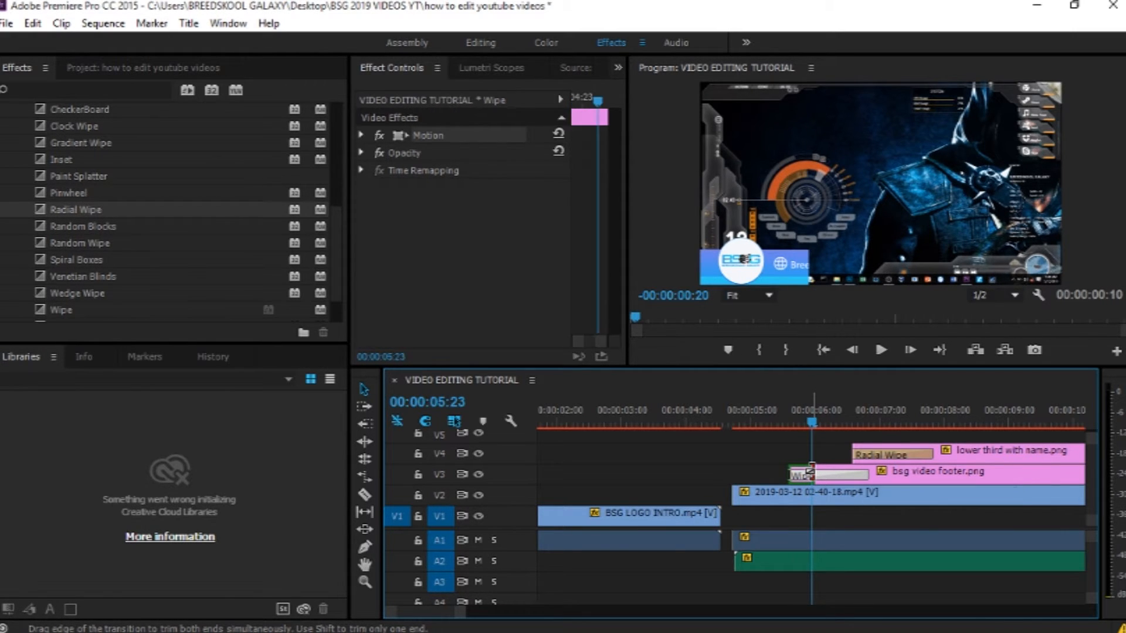
Step: Shorten the Radial Wipe transition on the lower third and move the clip slightly earlier
left_click_drag(933, 454, 877, 453)
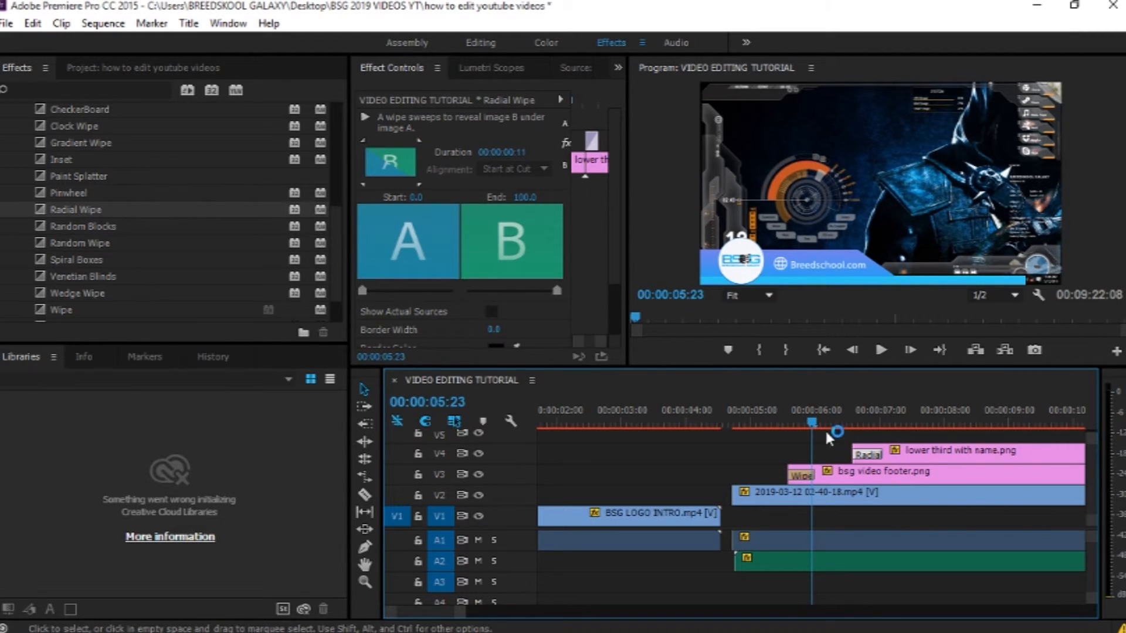
left_click_drag(815, 423, 822, 422)
left_click_drag(874, 459, 860, 456)
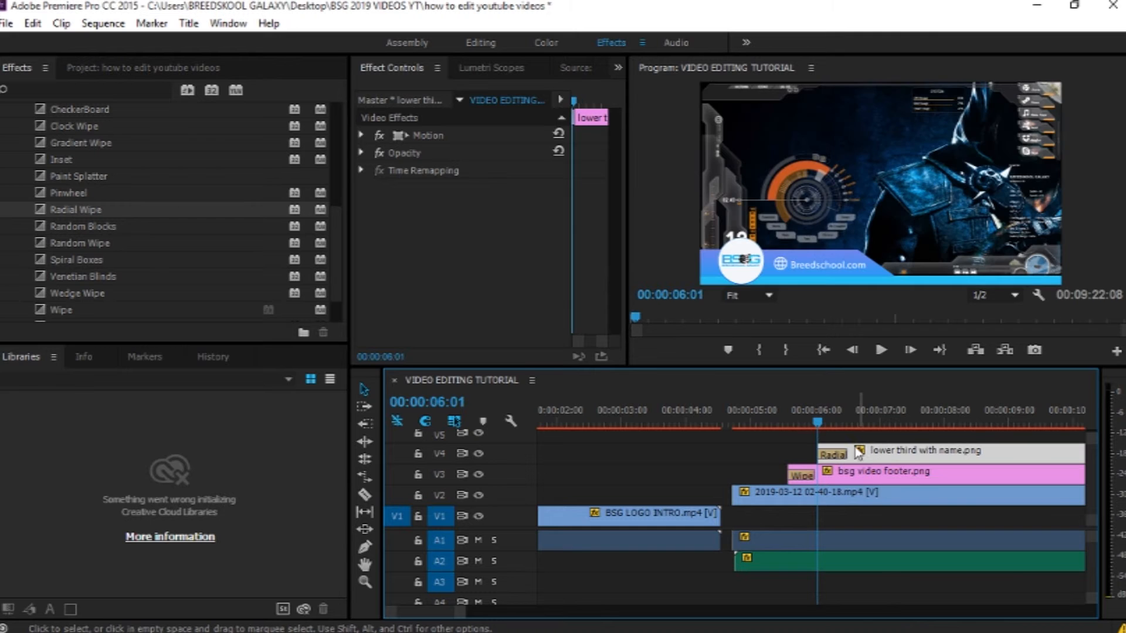
Step: Play back from the start of the main footage to preview the lower third entrance
left_click_drag(820, 425, 756, 428)
key("space")
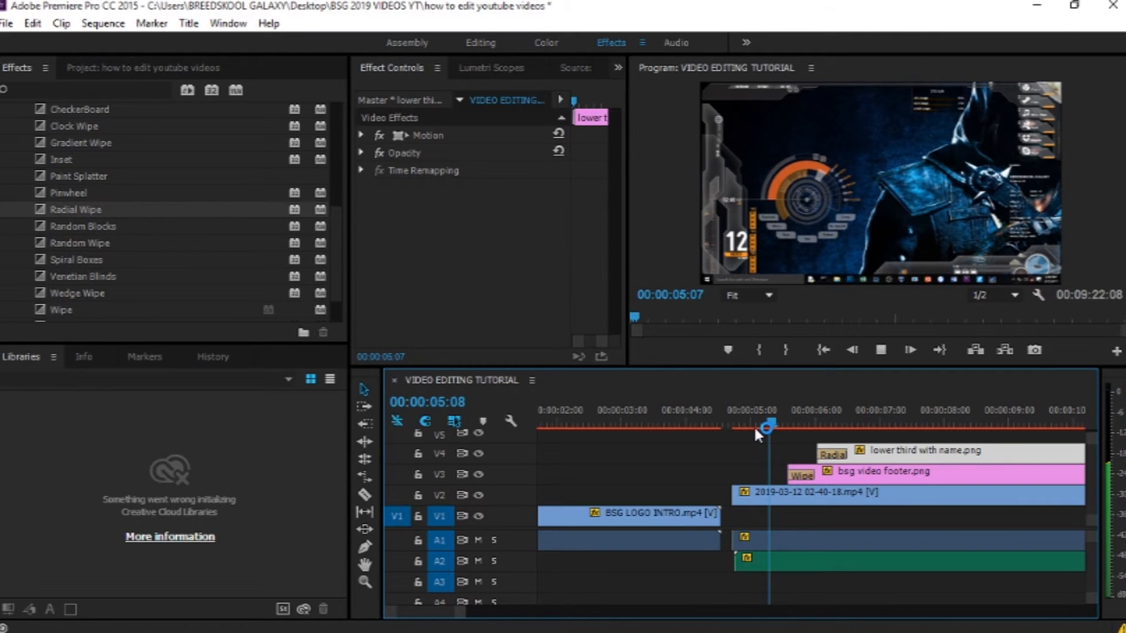
key("space")
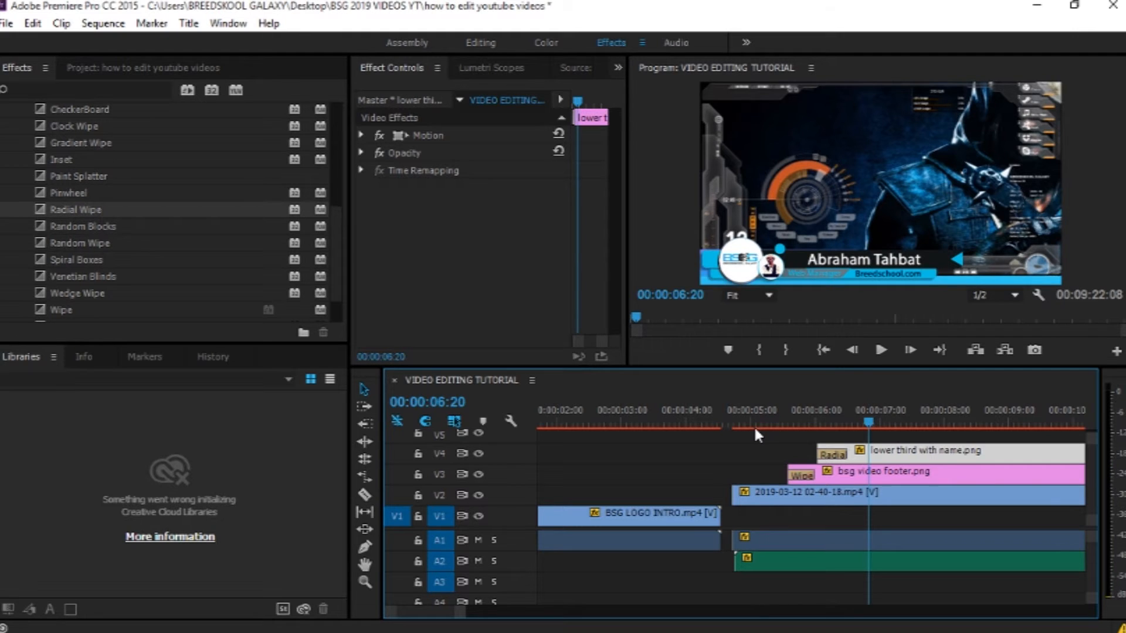
Step: Move the lower third clip later, about a second after the footer appears
left_click(920, 421)
left_click_drag(920, 421, 965, 455)
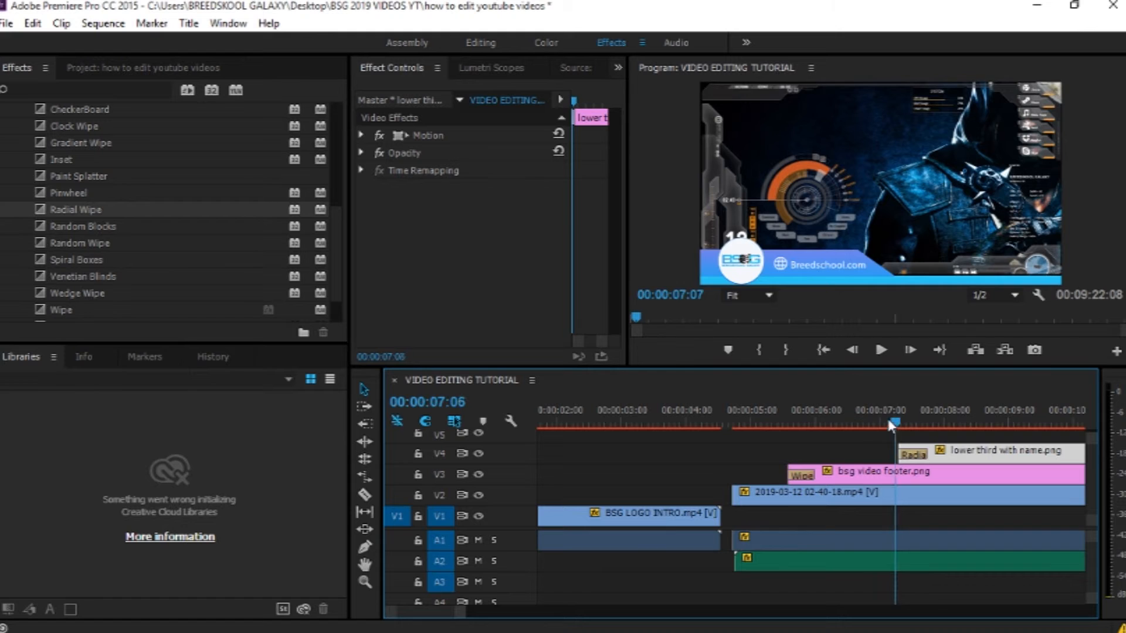
left_click(776, 431)
key("space")
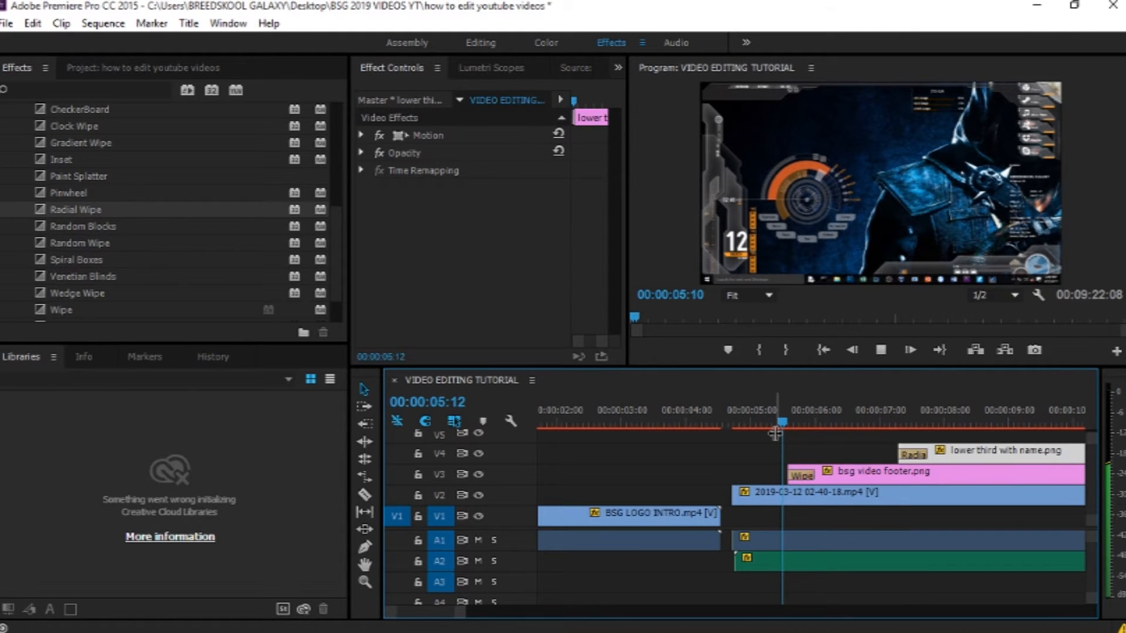
key("space")
left_click_drag(917, 420, 865, 420)
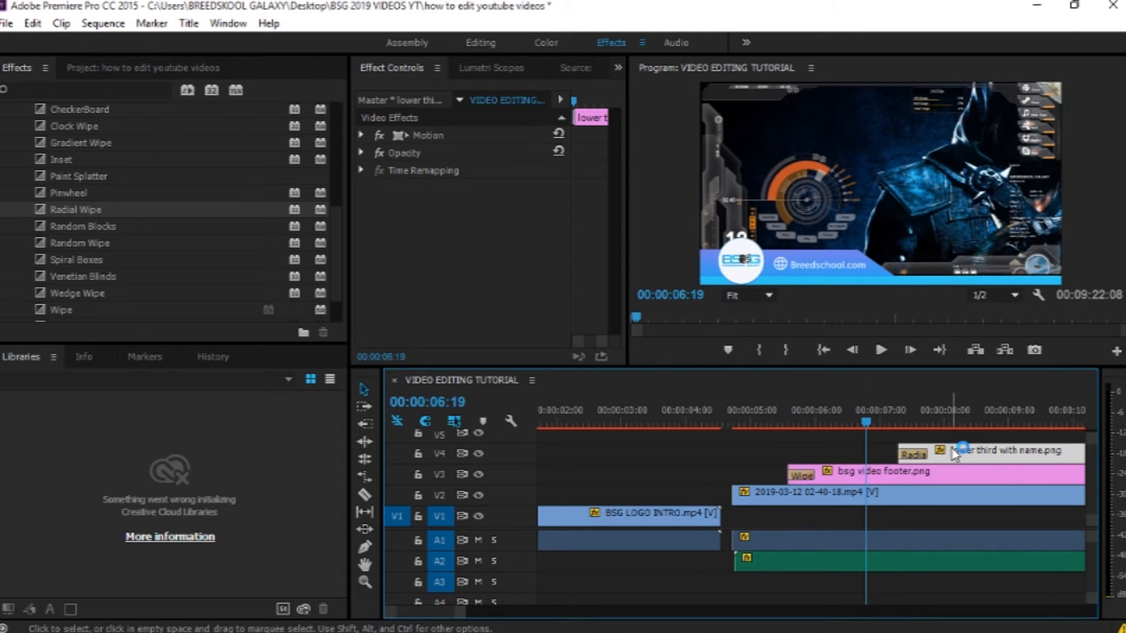
Step: Nudge the lower third clip slightly earlier and preview its timing
left_click_drag(957, 451, 925, 450)
left_click(837, 421)
left_click(788, 421)
key("space")
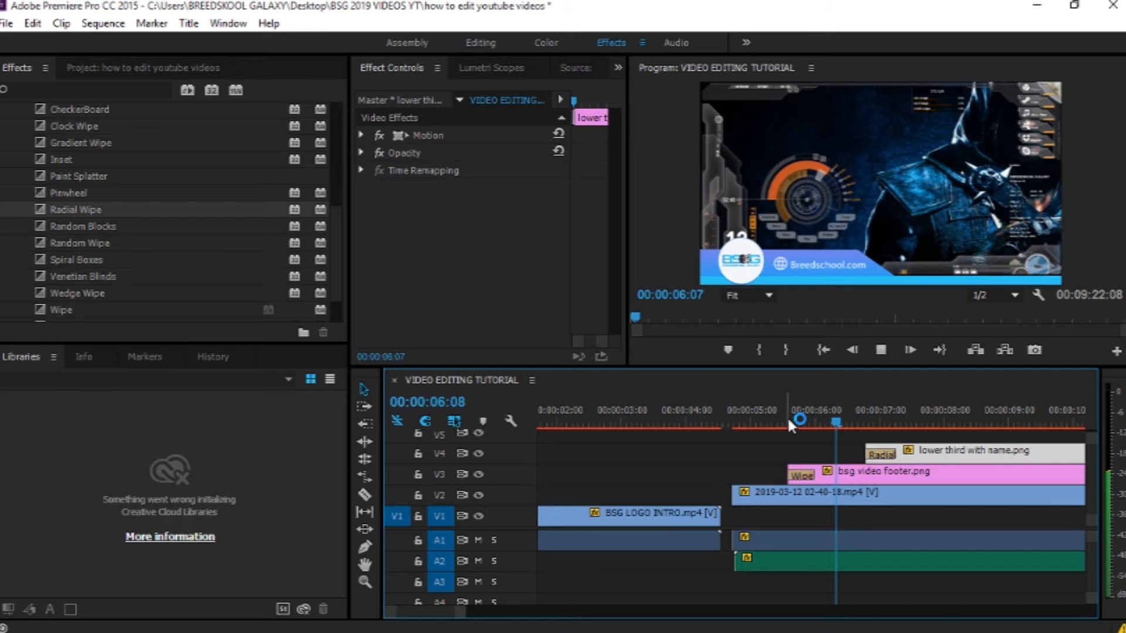
key("space")
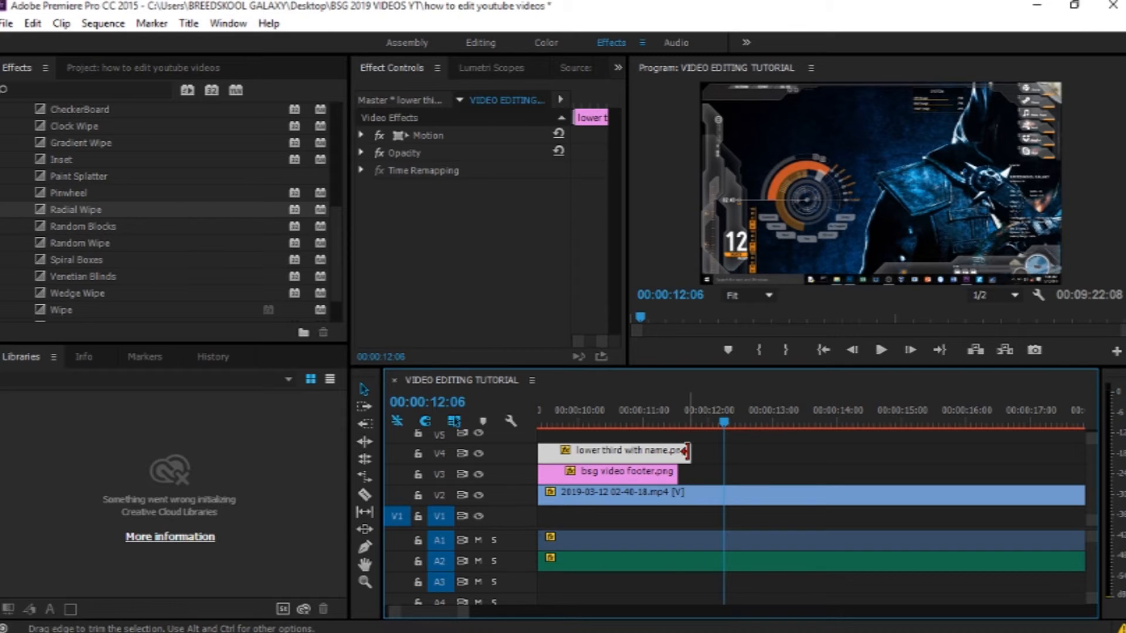
Step: Trim the lower third's end to match the footer's end and apply Wedge Wipe to both clip ends
left_click_drag(686, 451, 677, 451)
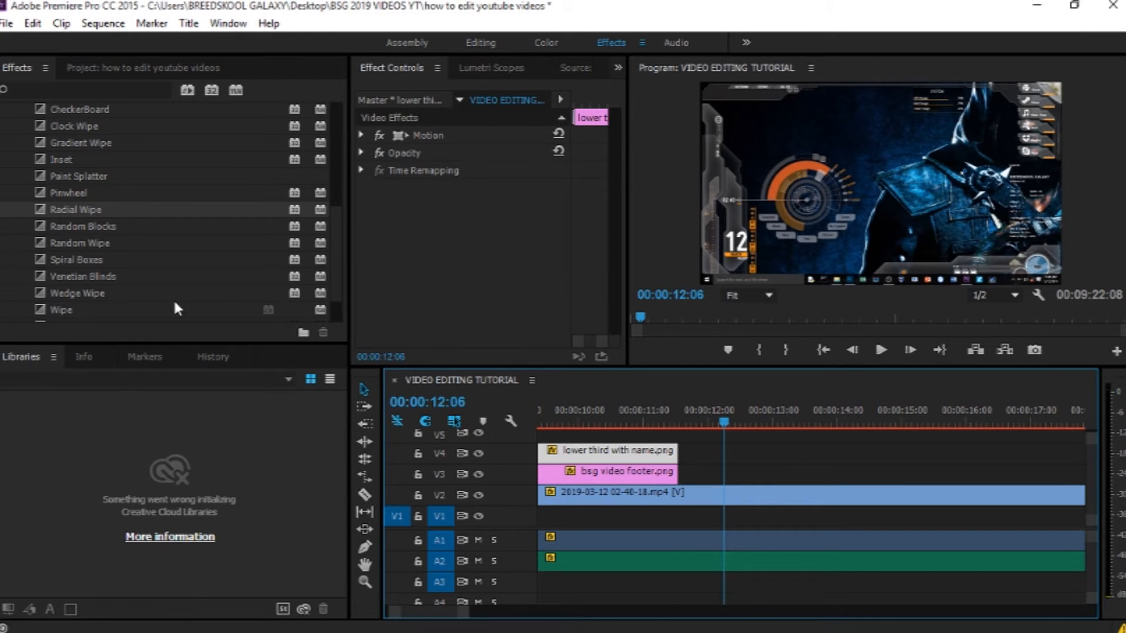
left_click_drag(51, 294, 668, 455)
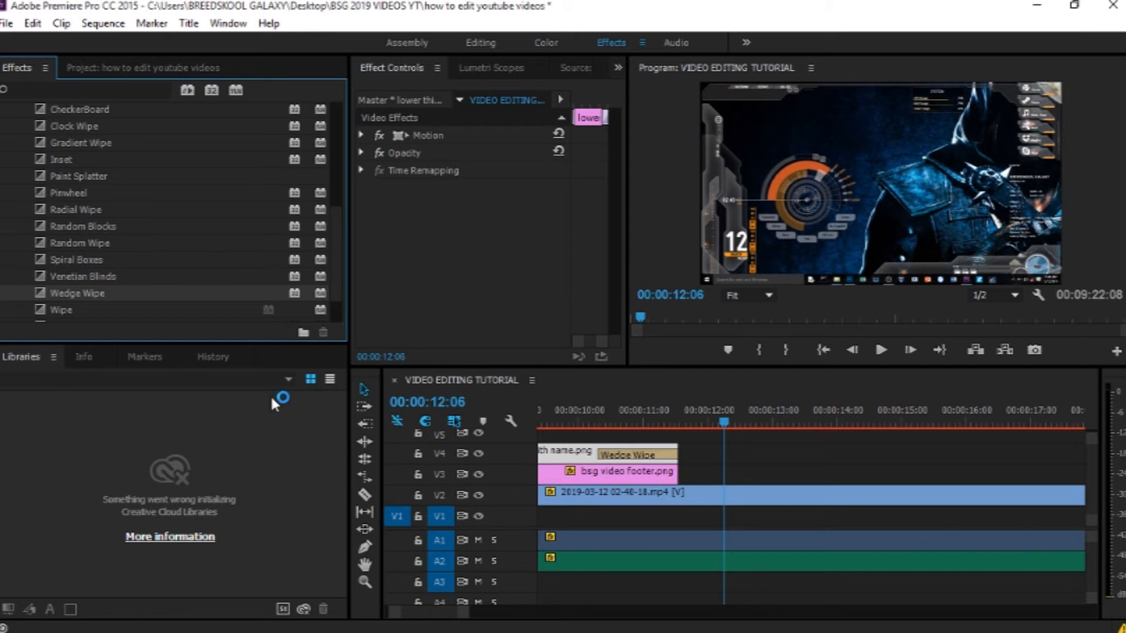
left_click_drag(36, 293, 632, 475)
left_click_drag(46, 293, 674, 476)
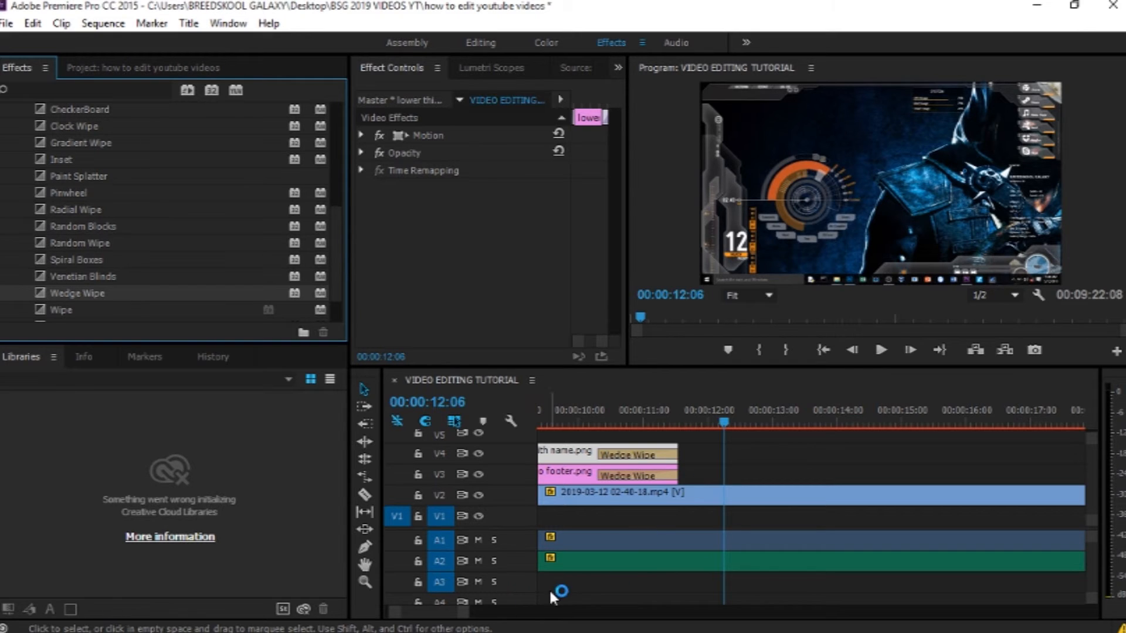
Step: Zoom out the timeline and play the sequence opening to review the overlay transitions
left_click_drag(463, 613, 585, 626)
left_click_drag(632, 414, 557, 414)
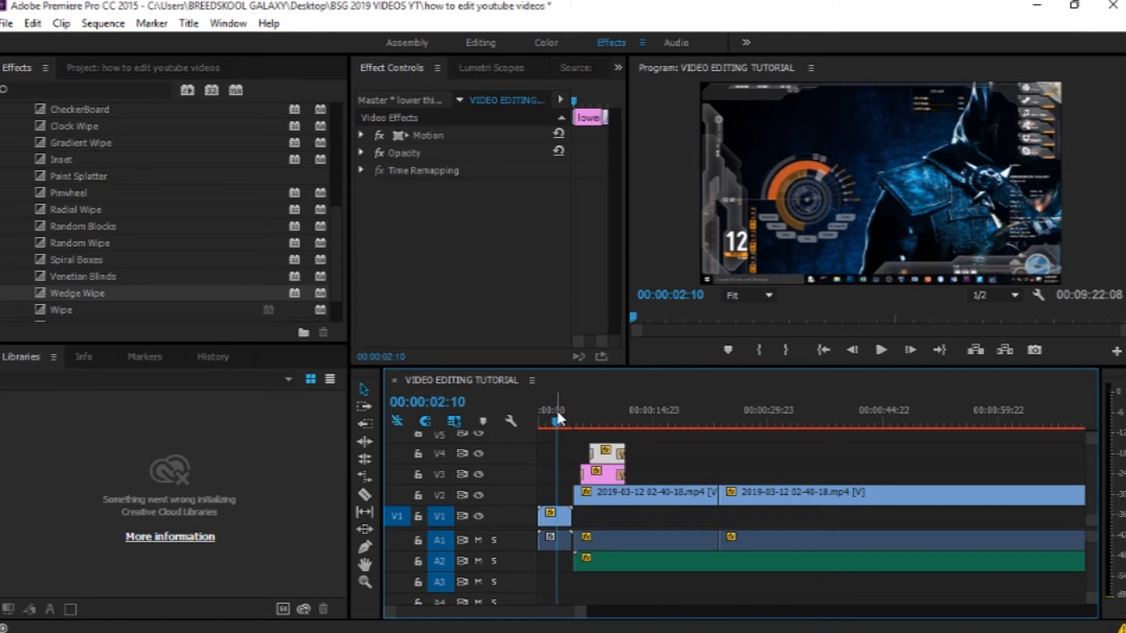
key("space")
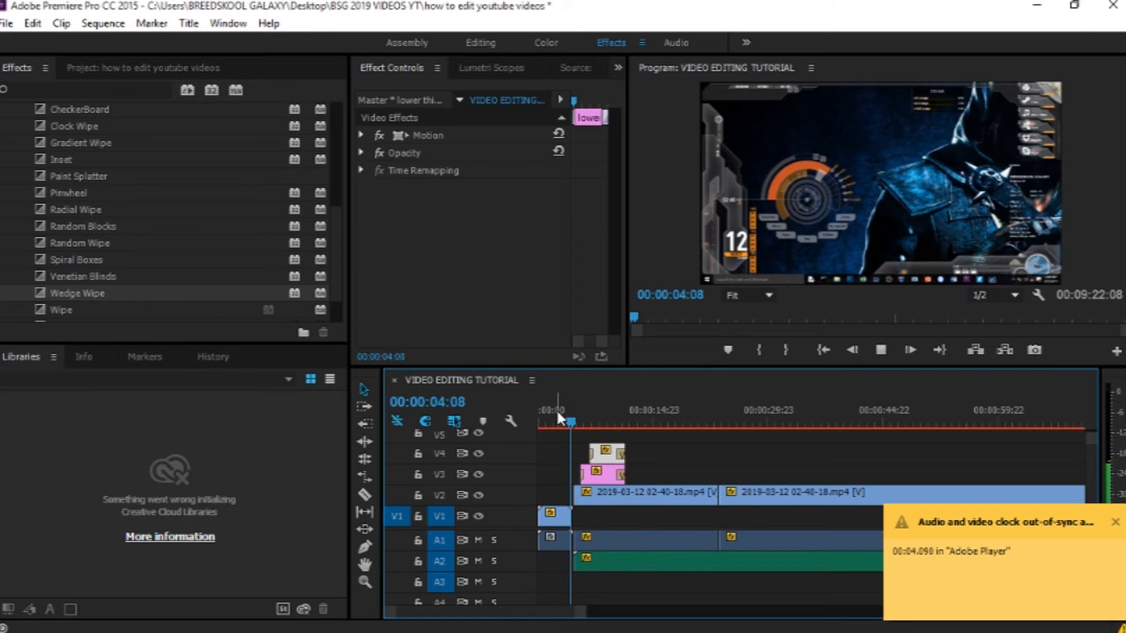
key("space")
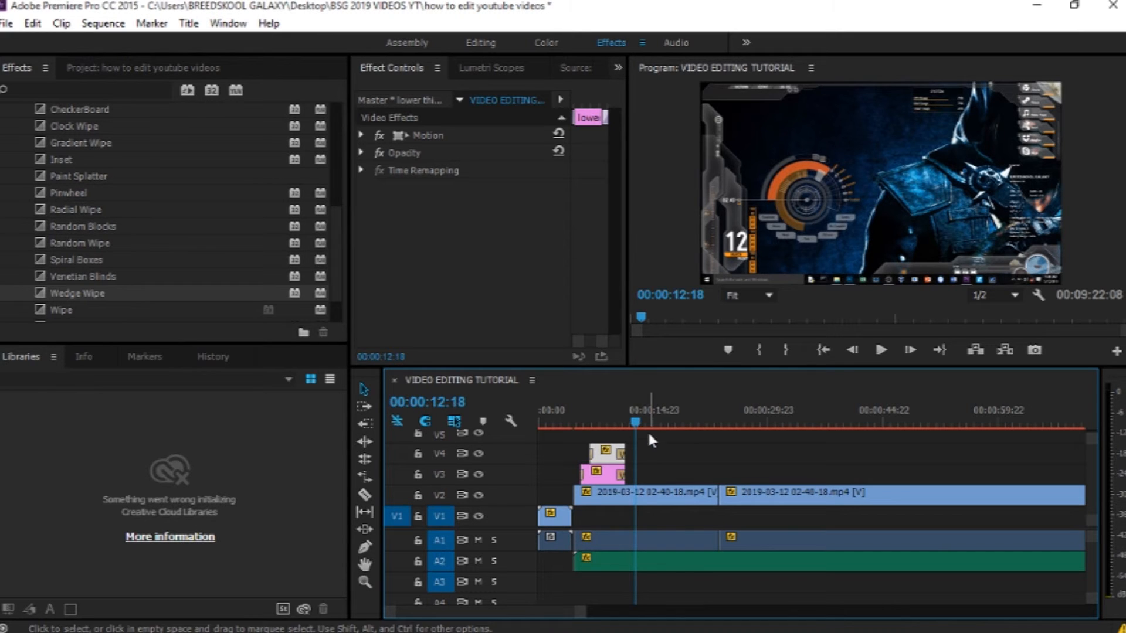
Step: Cut out the short stretch of screen recording ending at 00:00:26:02 and close the gap it leaves
left_click_drag(636, 417, 740, 423)
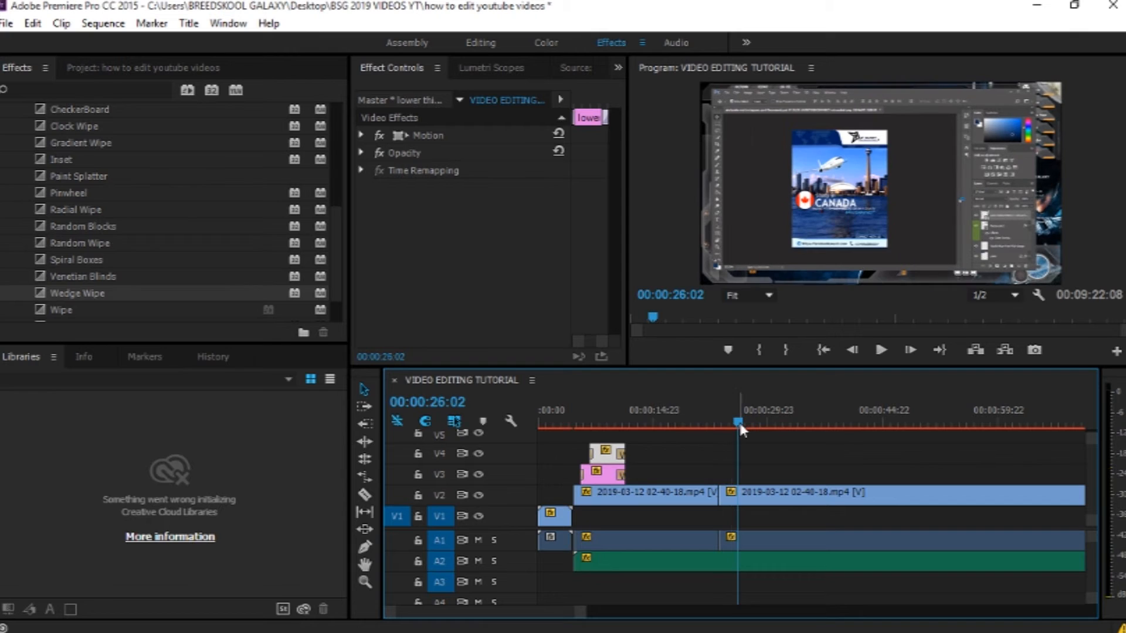
key("c")
left_click(742, 493)
key("v")
left_click(730, 494)
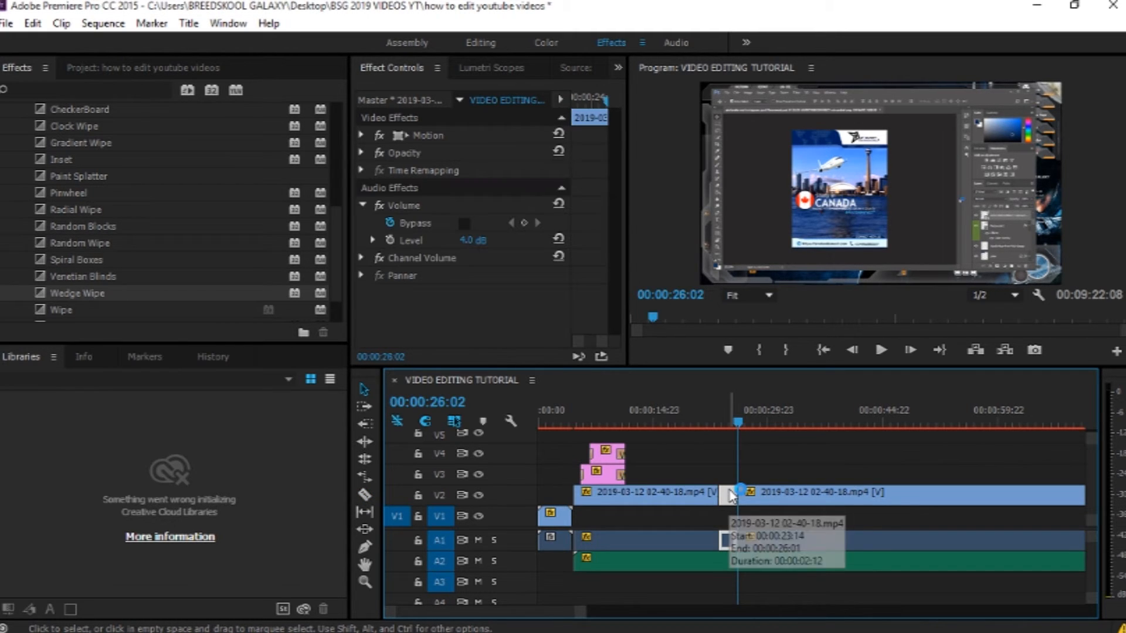
key("Delete")
left_click_drag(770, 508, 760, 498)
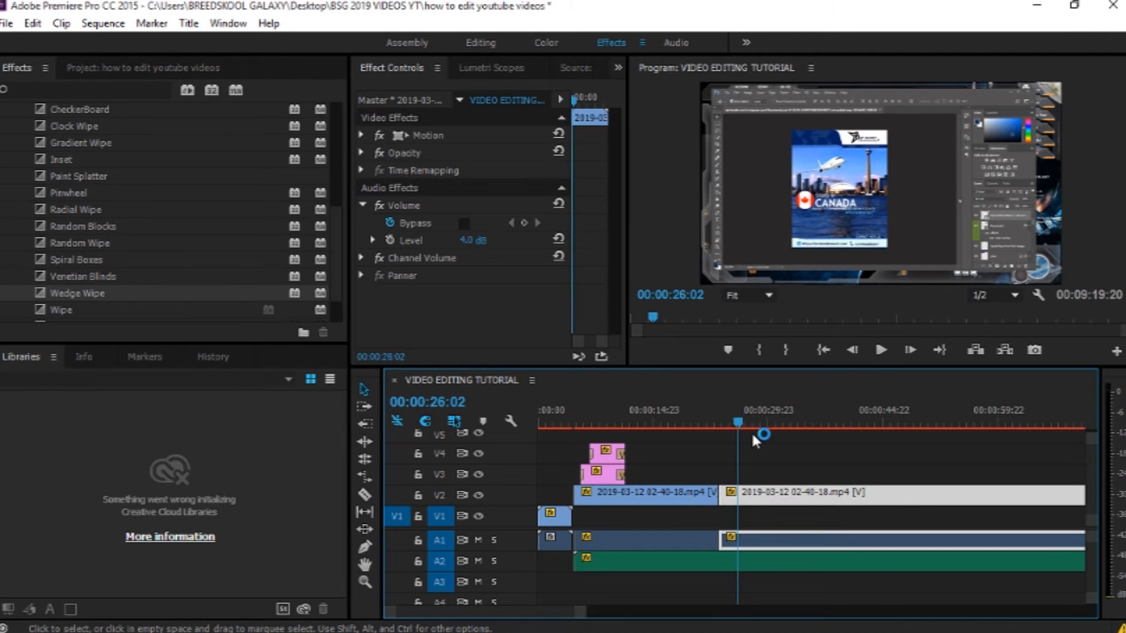
Step: Split the screen recording and the music at 00:01:40:13 and delete both parts after the cut
left_click_drag(738, 424, 788, 440)
left_click_drag(586, 610, 858, 582)
key("space")
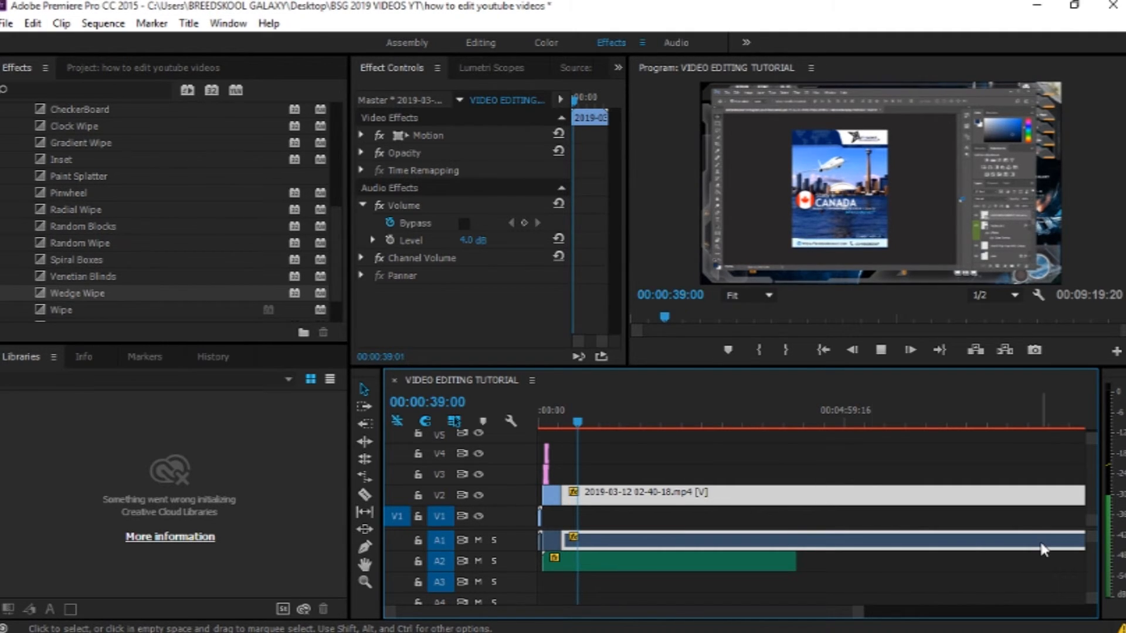
key("space")
left_click_drag(578, 423, 641, 431)
key("c")
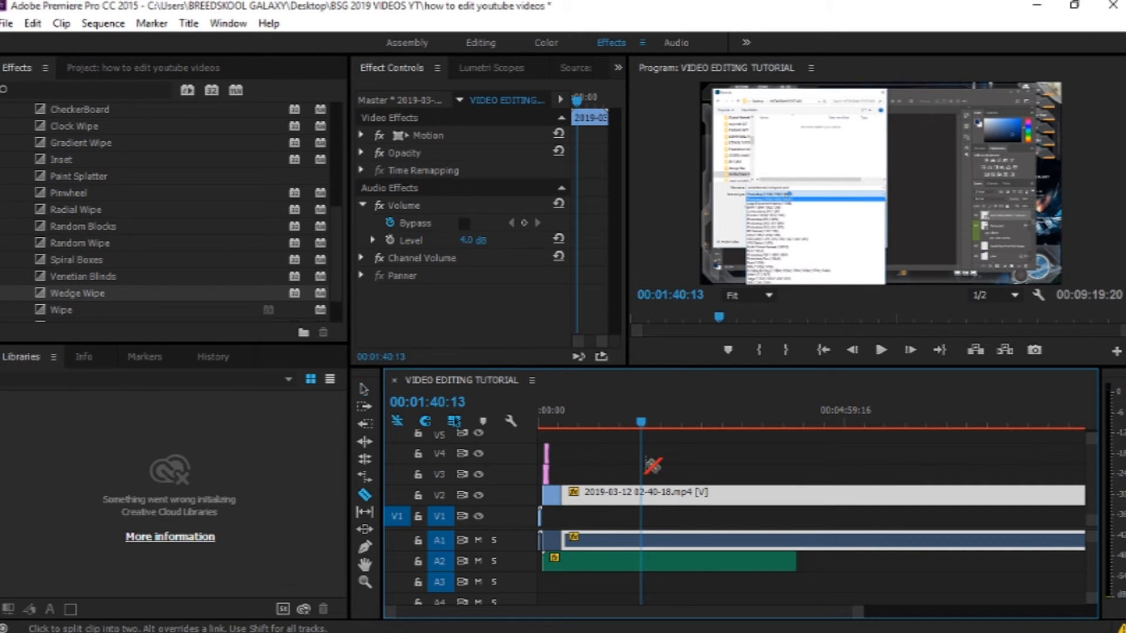
left_click(645, 495)
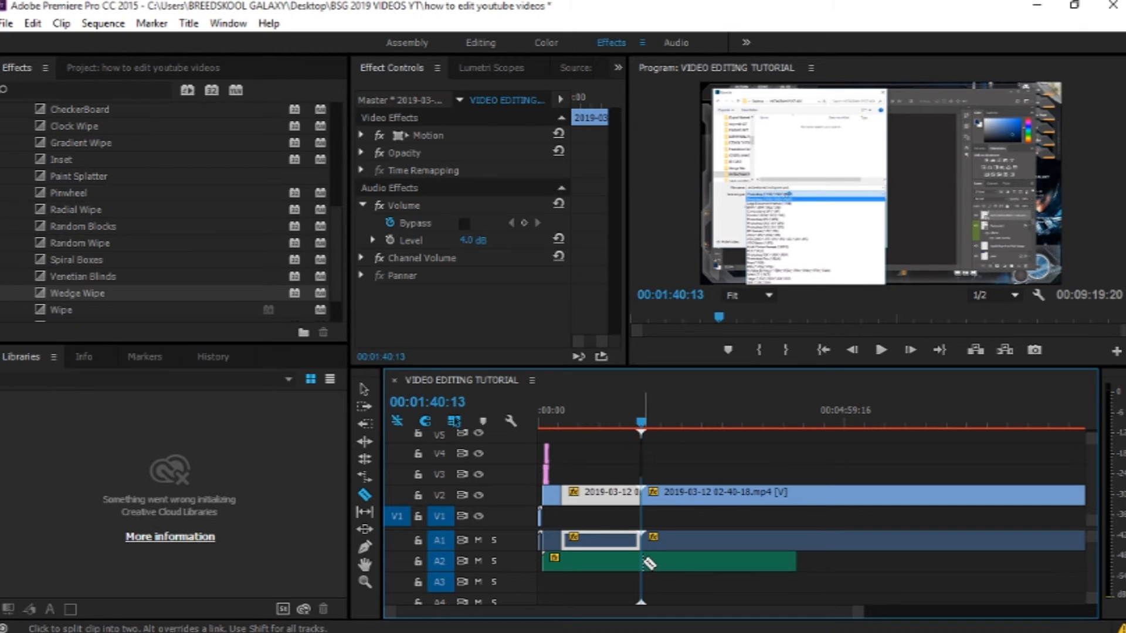
left_click(645, 562)
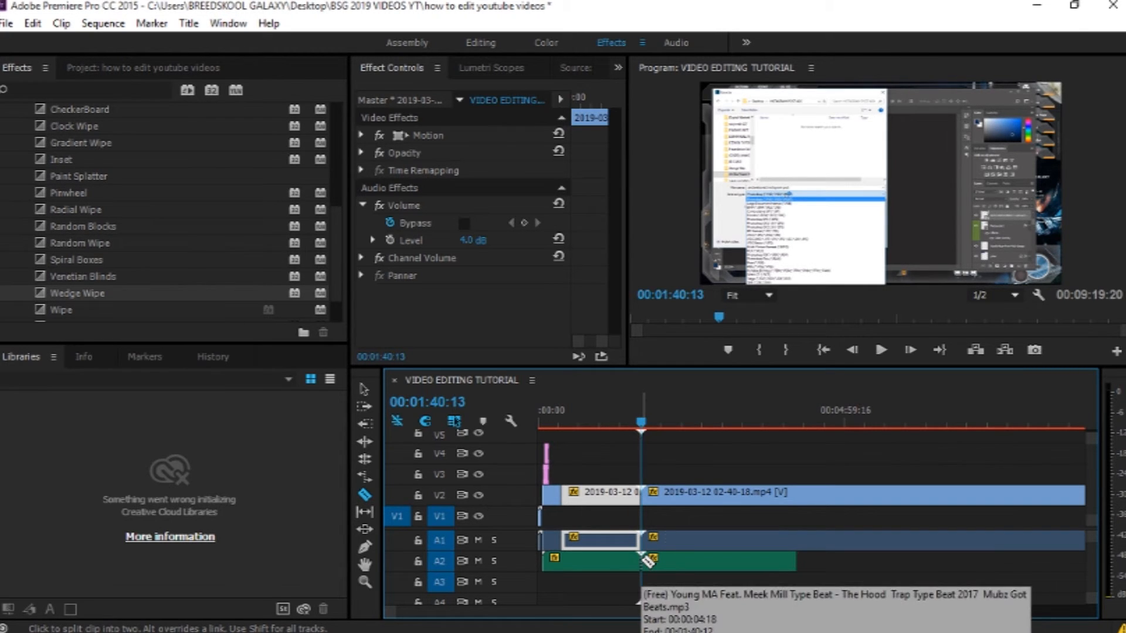
key("v")
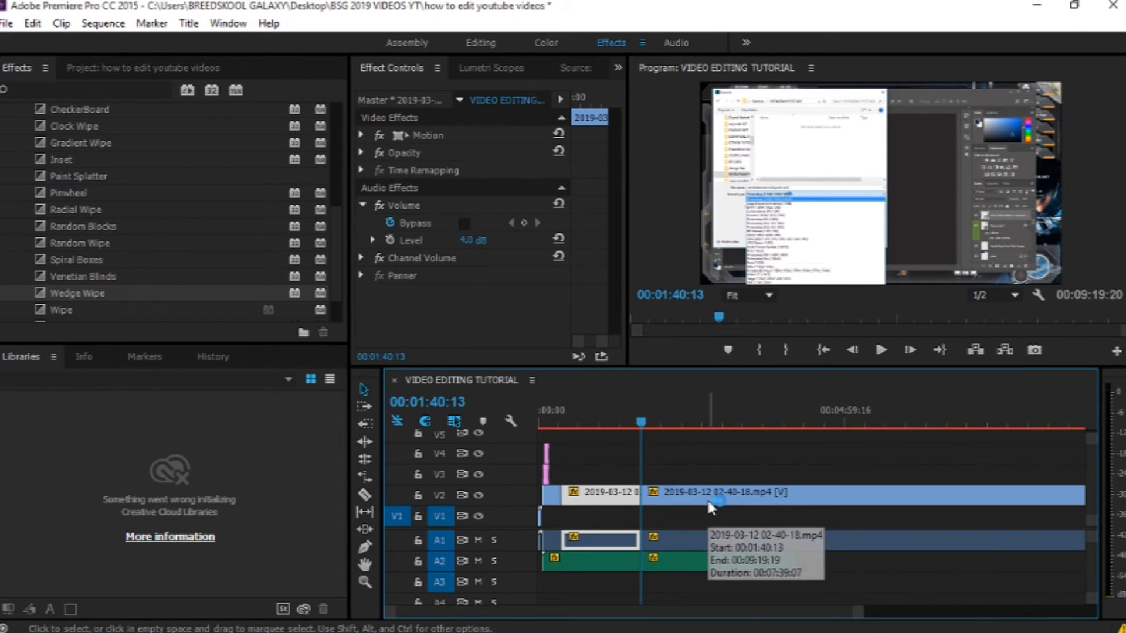
left_click(709, 503)
key("Delete")
left_click(704, 561)
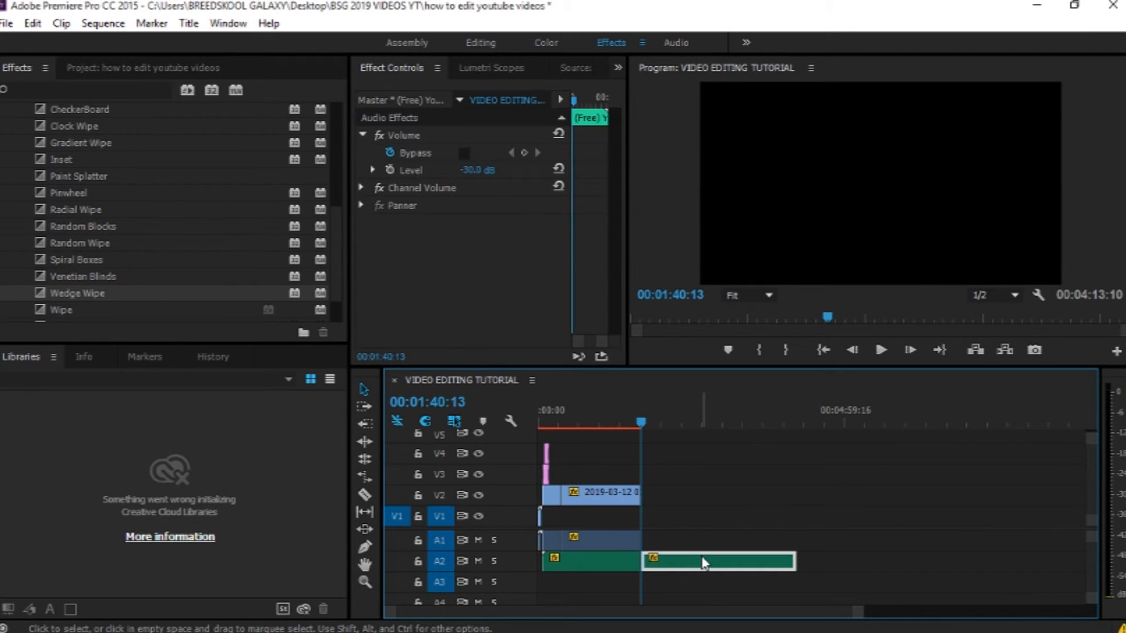
key("Delete")
Step: Play the end of the trimmed sequence to review how it finishes
left_click(642, 422)
left_click_drag(643, 423, 610, 428)
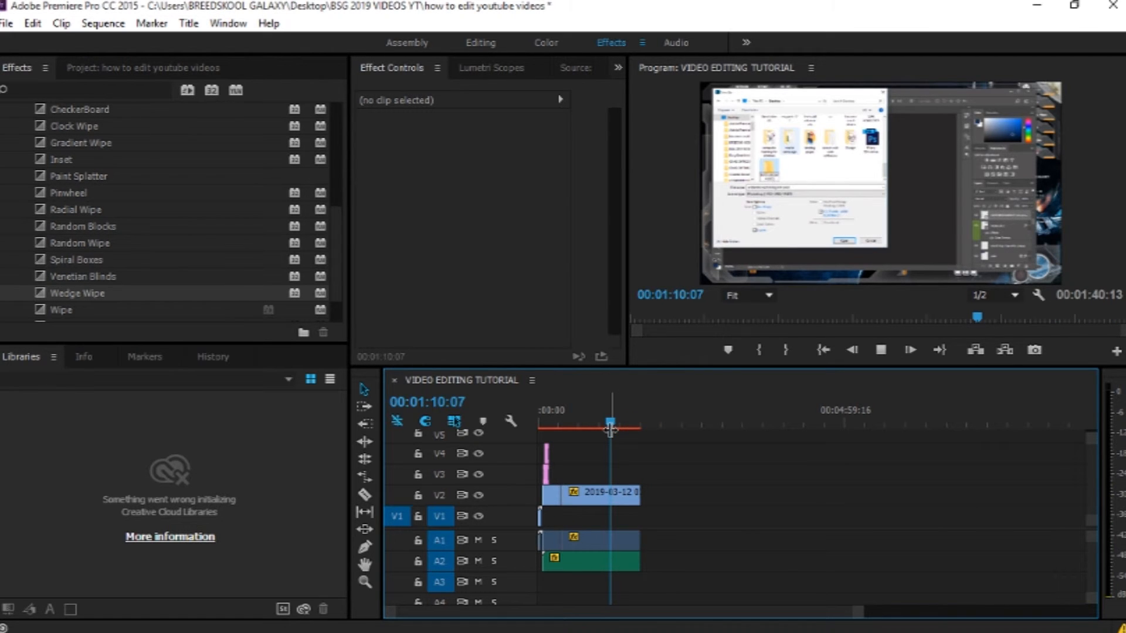
key("space")
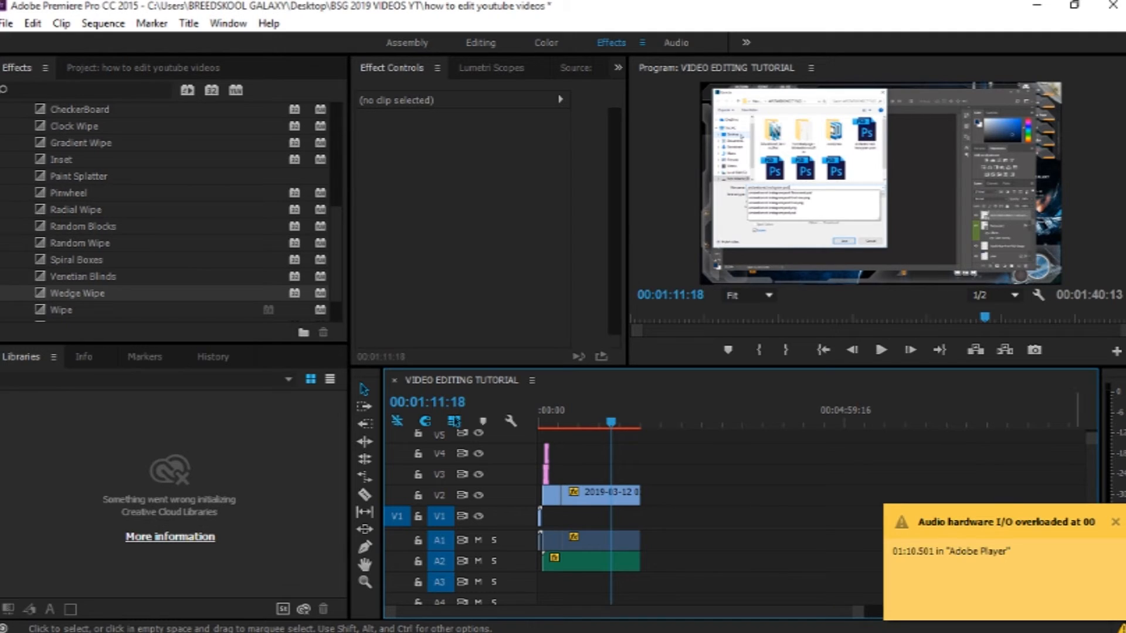
left_click(1115, 522)
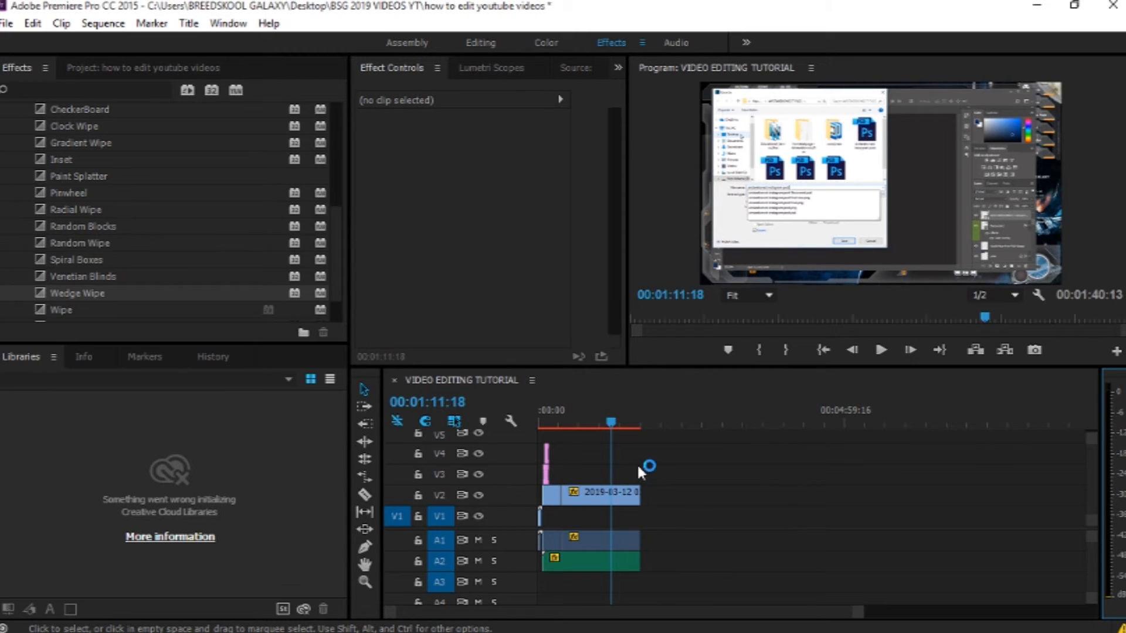
left_click(616, 423)
left_click_drag(617, 422, 628, 425)
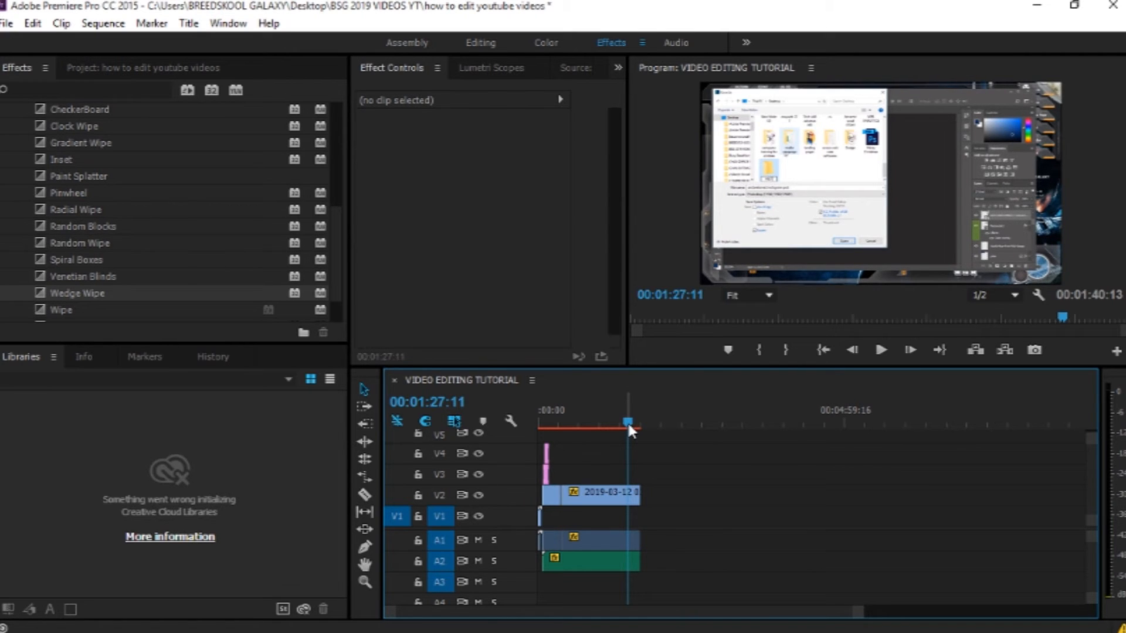
key("space")
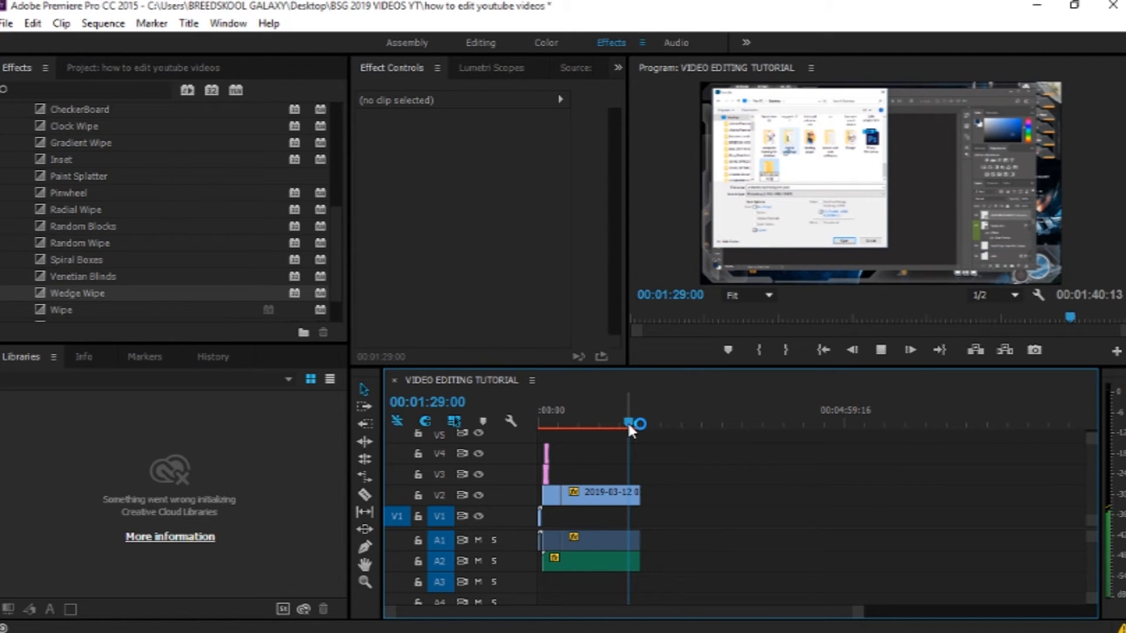
left_click_drag(631, 426, 636, 428)
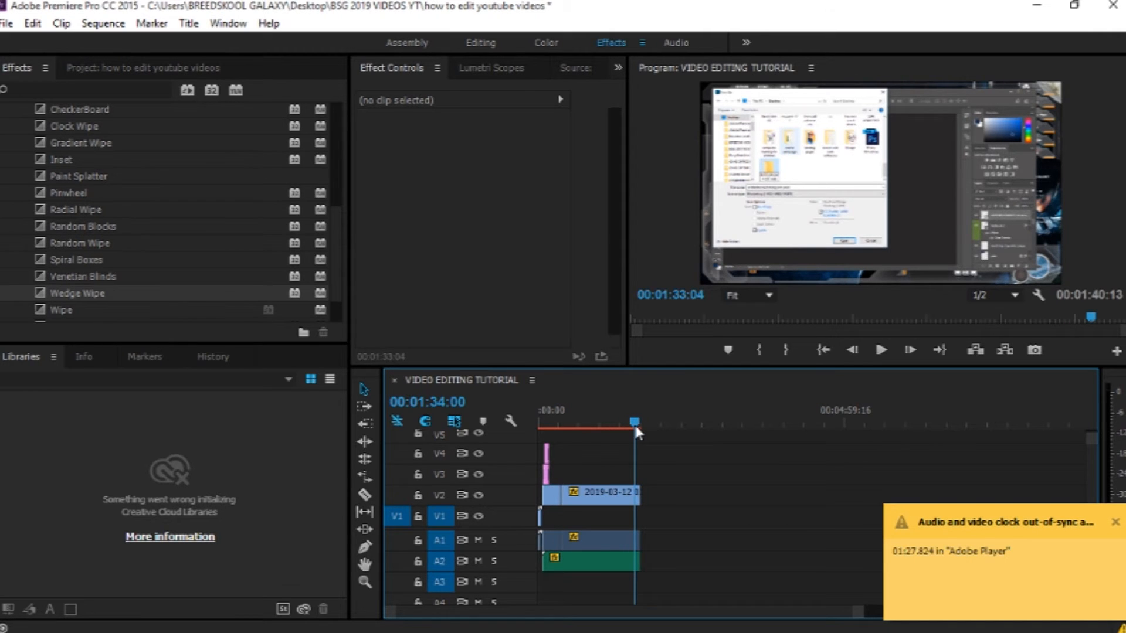
left_click_drag(636, 430, 638, 425)
key("space")
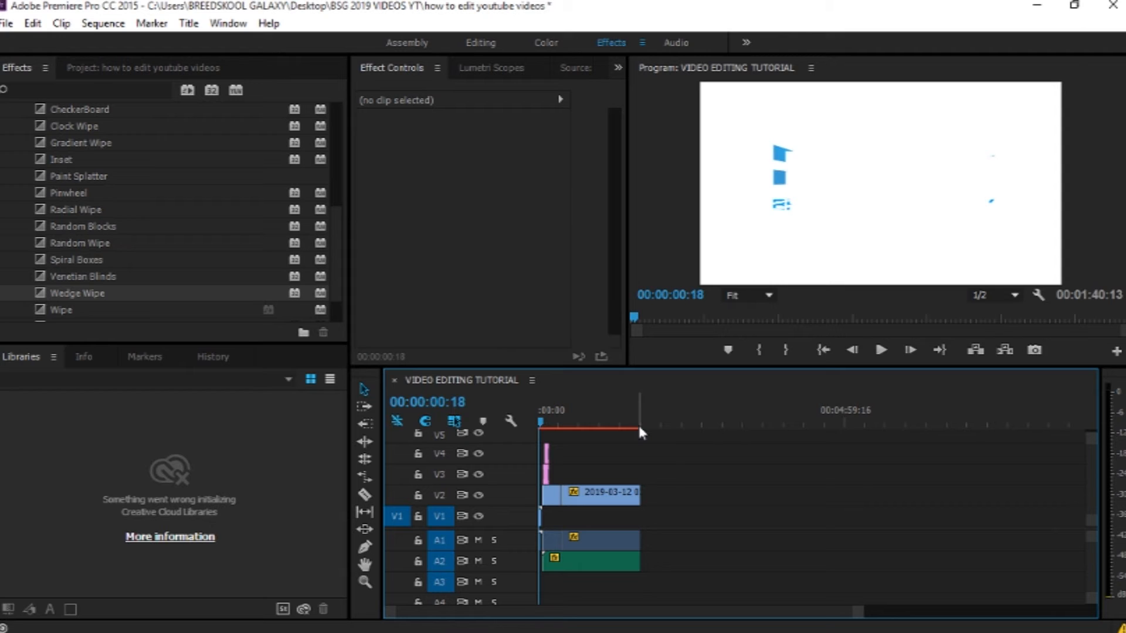
Step: Search the effects for FADE and apply Exponential Fade to the end of the recording's audio
left_click_drag(335, 200, 334, 124)
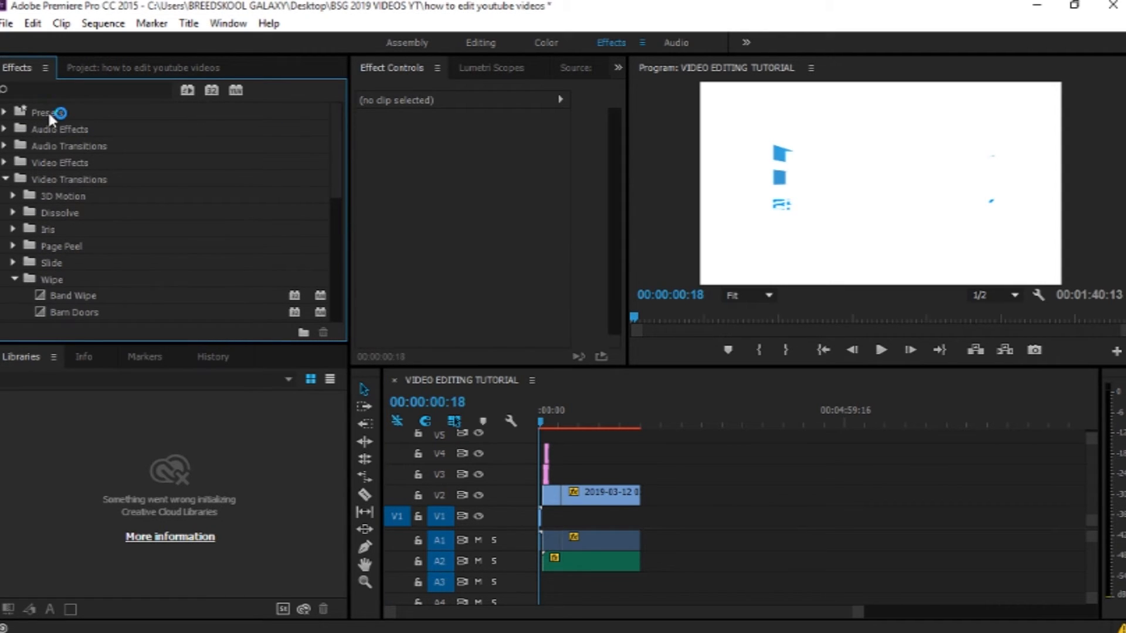
left_click(37, 86)
type("FADE")
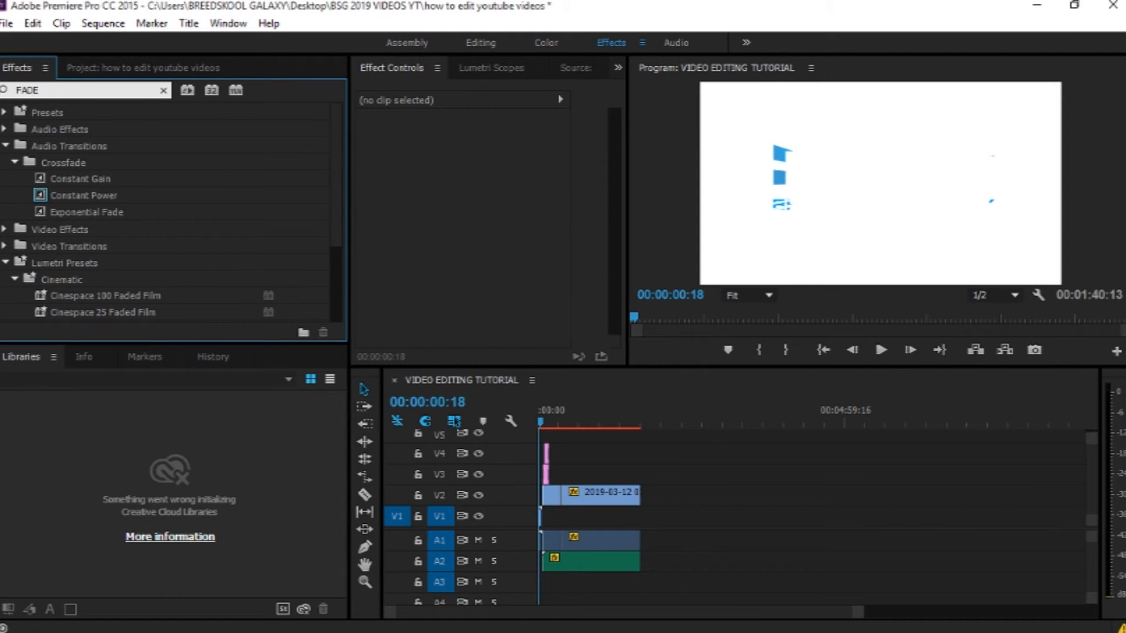
left_click_drag(70, 216, 636, 536)
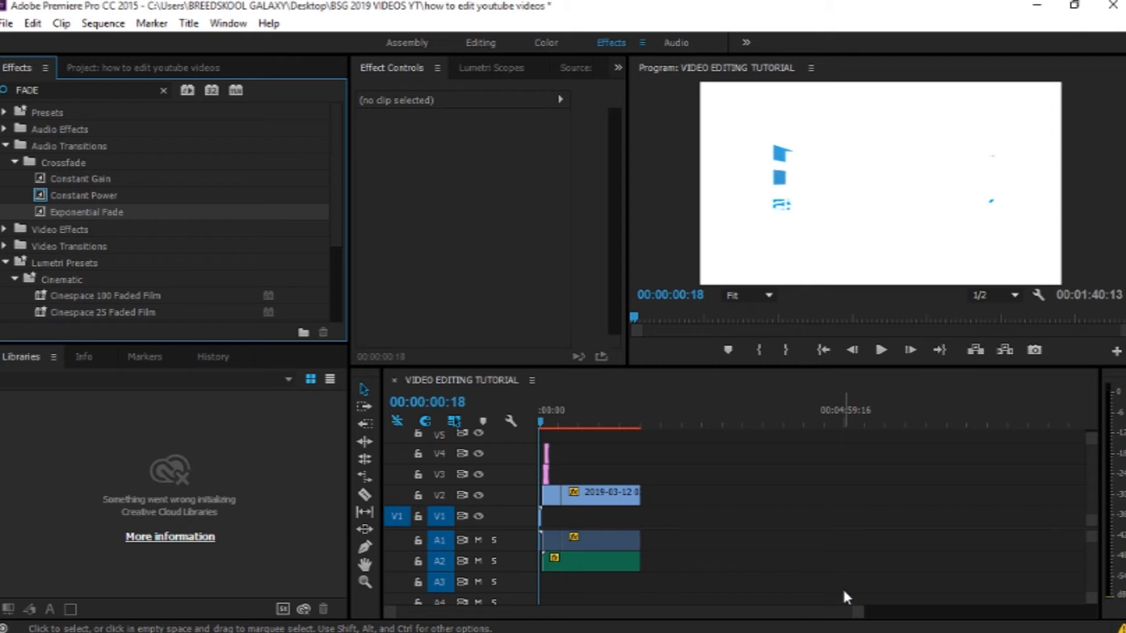
Step: Zoom into the sequence end and play it to check the audio fade
left_click(633, 419)
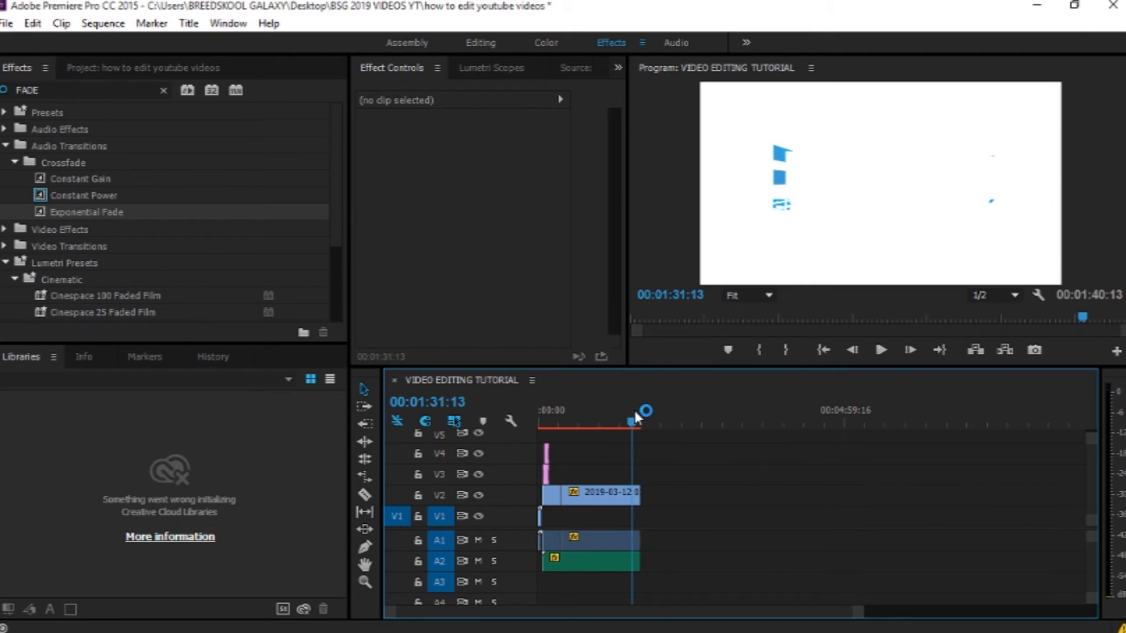
left_click_drag(860, 613, 694, 606)
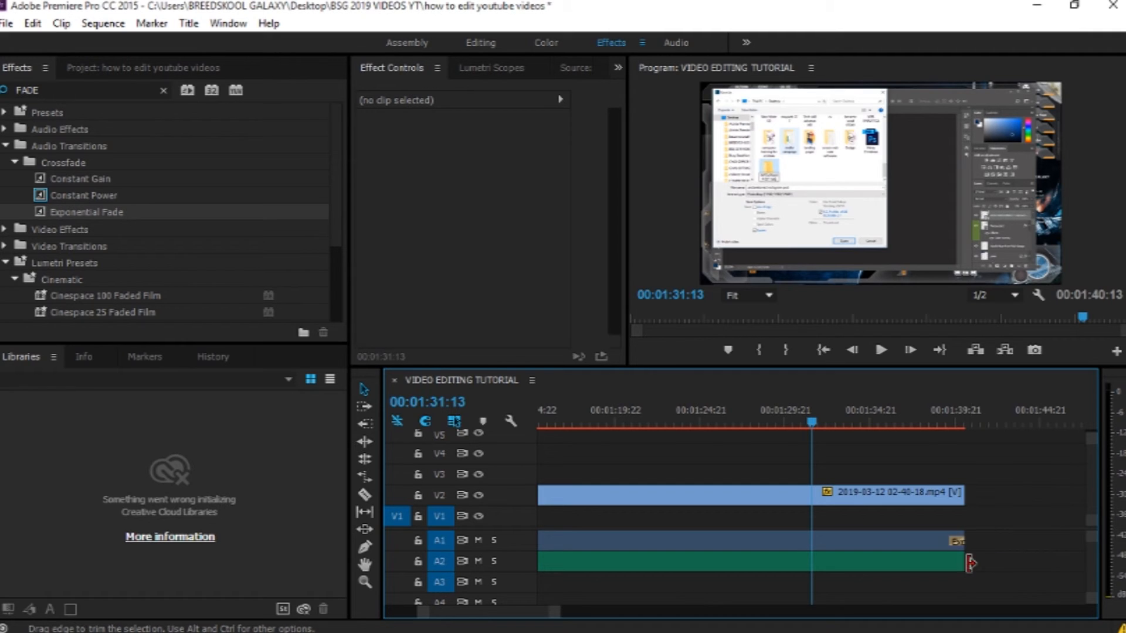
left_click(938, 414)
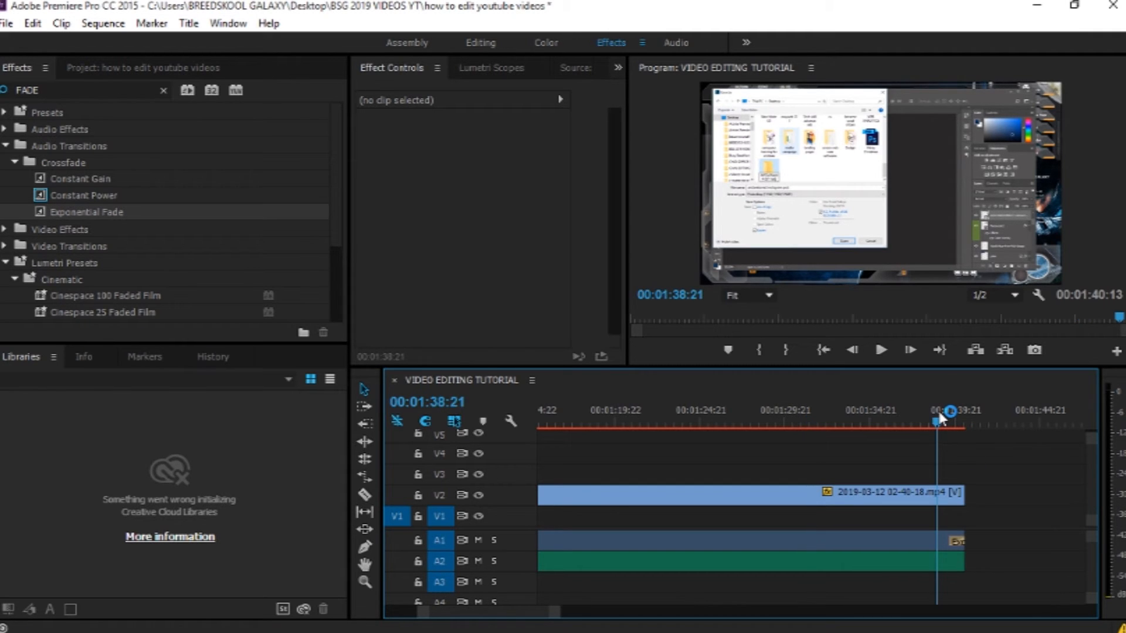
key("space")
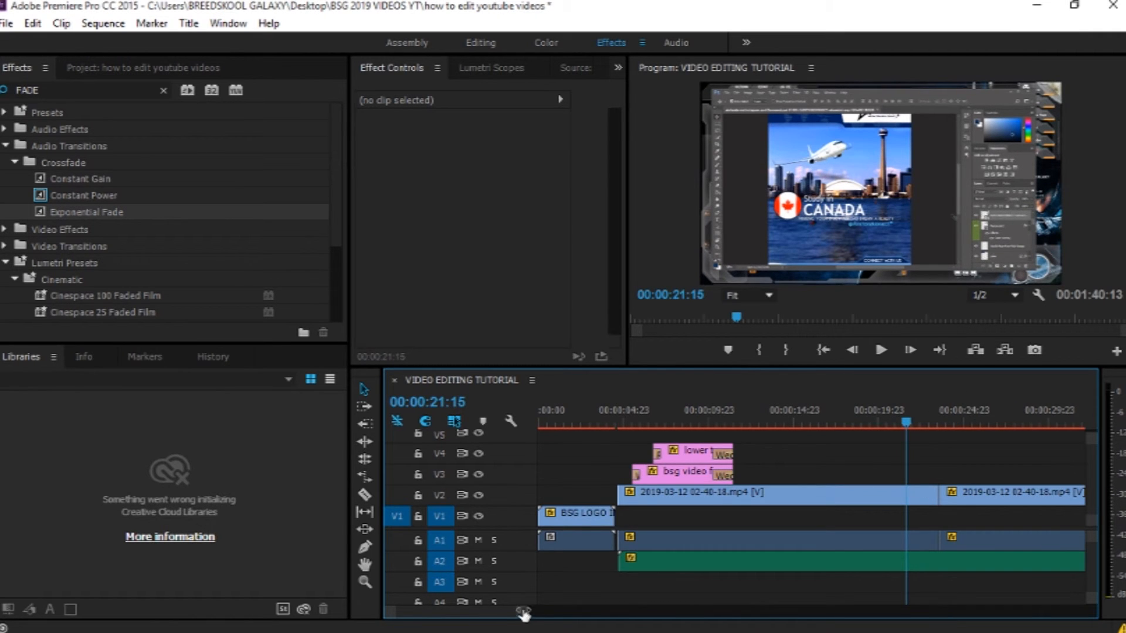
left_click_drag(524, 613, 690, 610)
left_click(812, 421)
key("space")
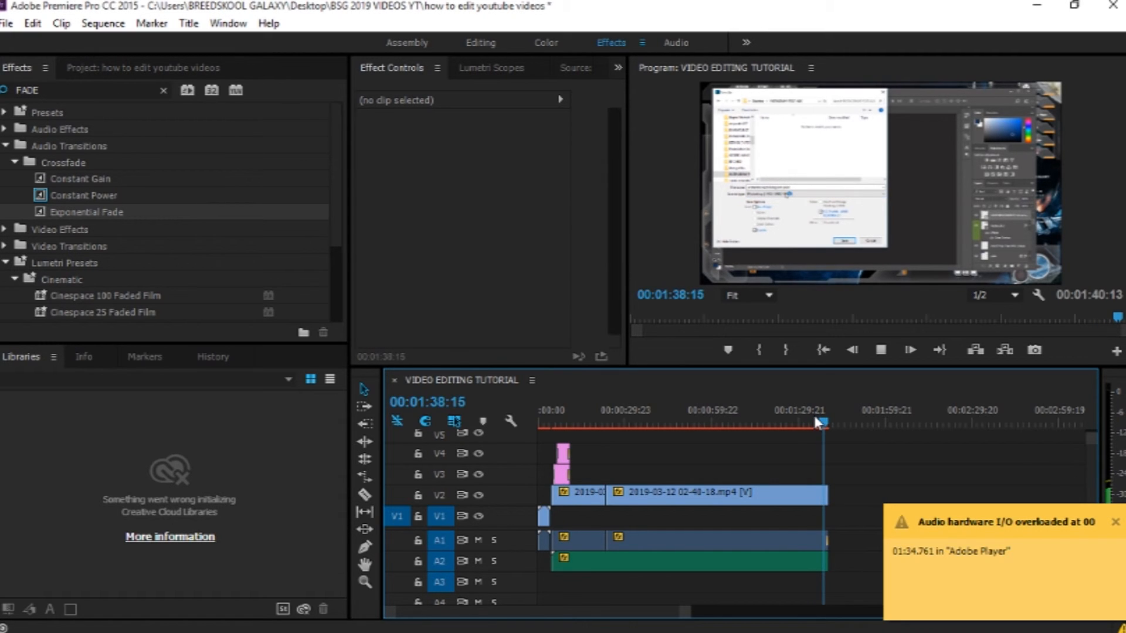
key("space")
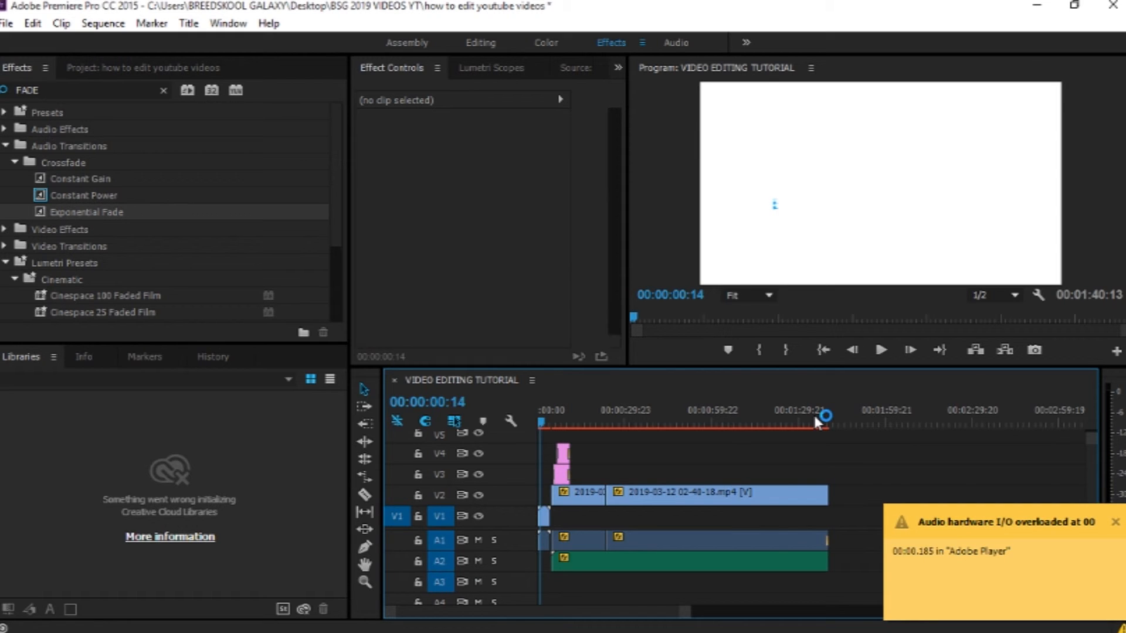
left_click(1117, 522)
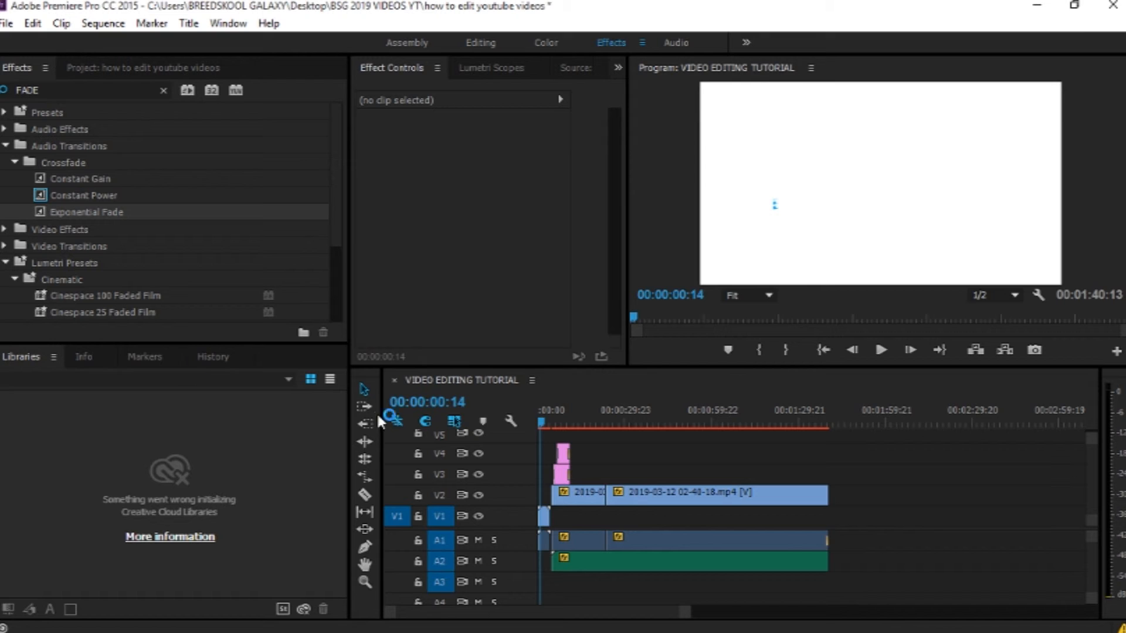
Step: Place BSG OUTTRO VIDEO.mp4 from the project right after the main footage and preview it
left_click(121, 68)
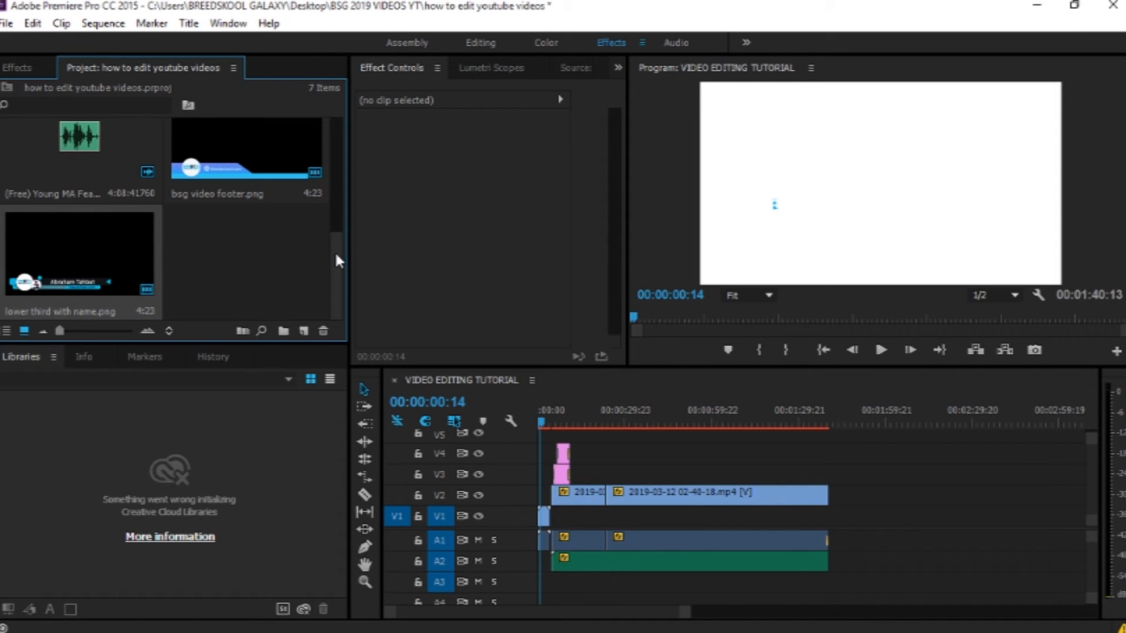
left_click_drag(336, 254, 335, 172)
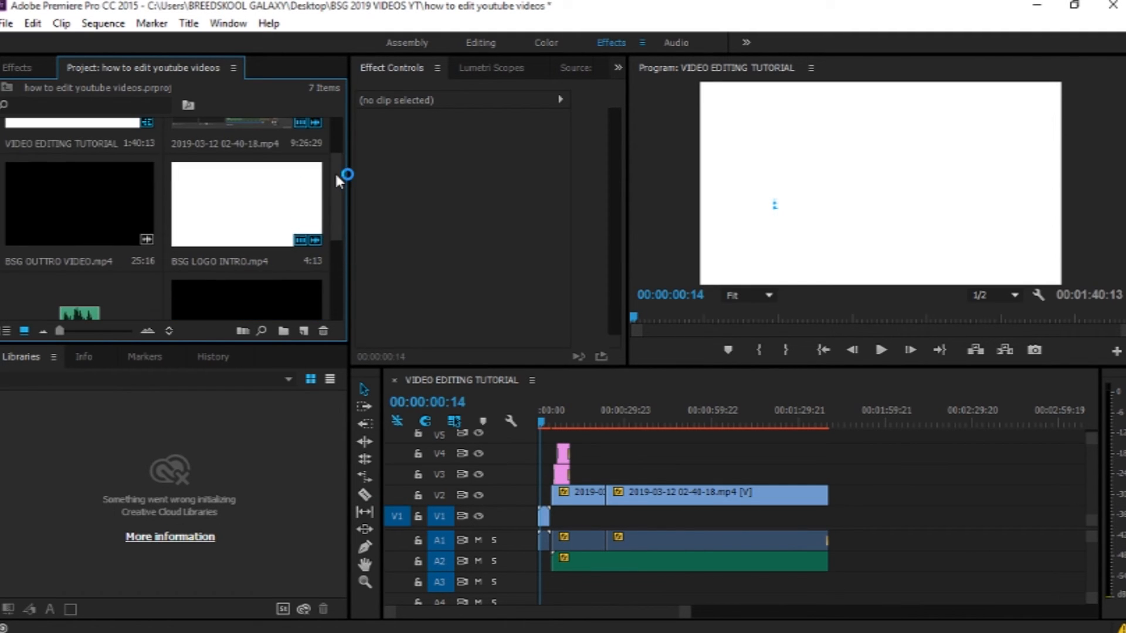
left_click(106, 199)
left_click_drag(105, 203, 832, 525)
left_click(825, 413)
left_click_drag(825, 412, 829, 413)
key("space")
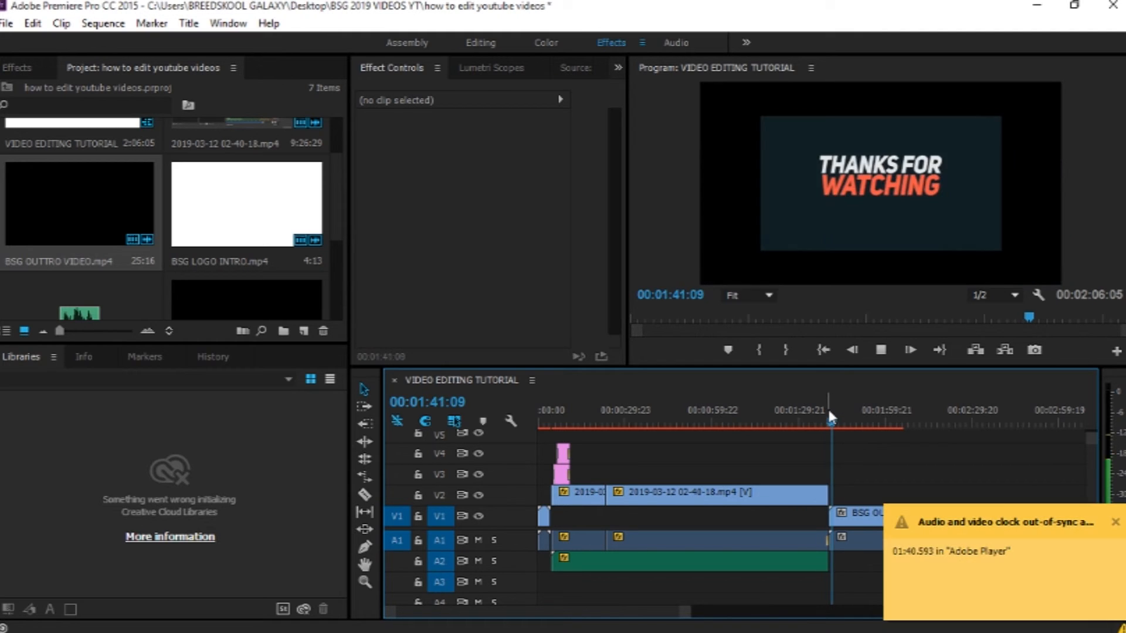
key("space")
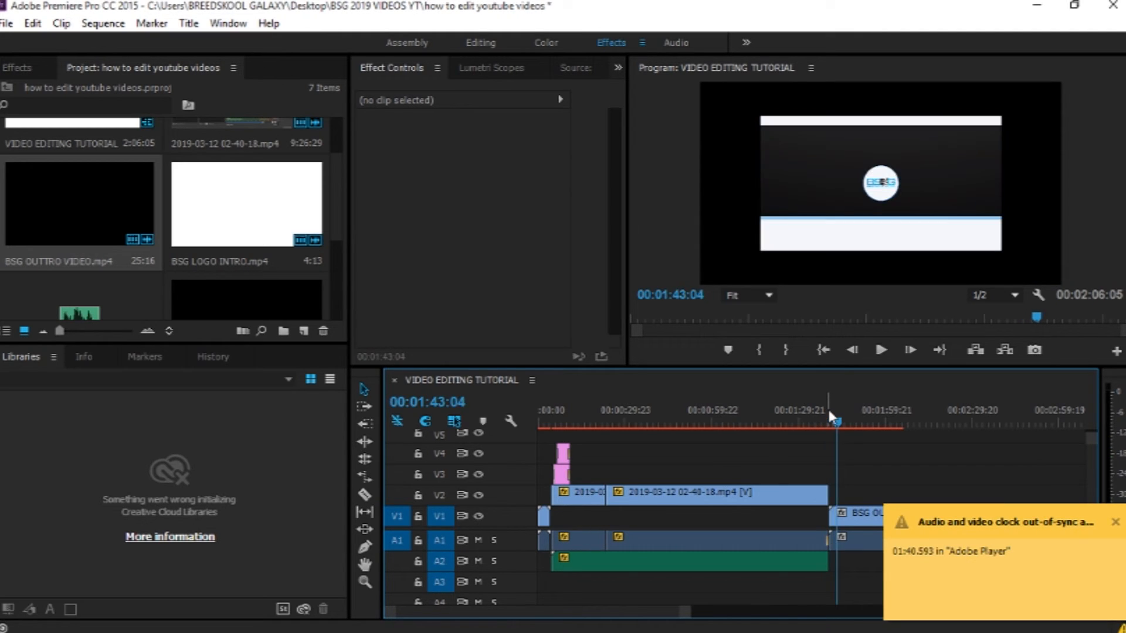
Step: Scale the outro clip up to fill the frame and play the transition into it
left_click(890, 211)
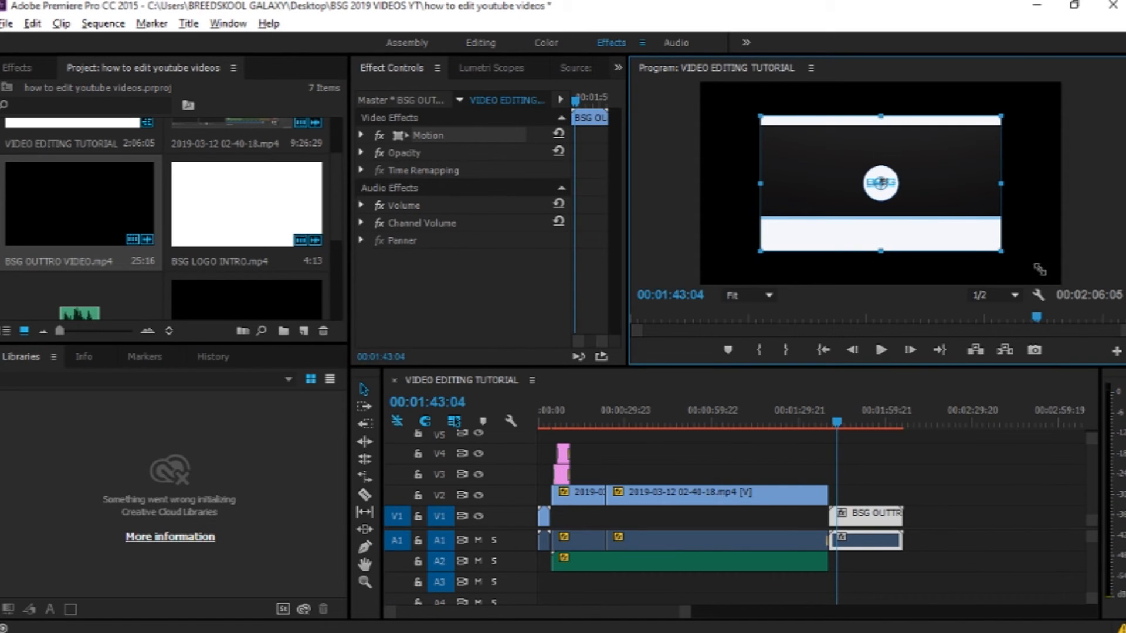
left_click_drag(1039, 270, 1047, 273)
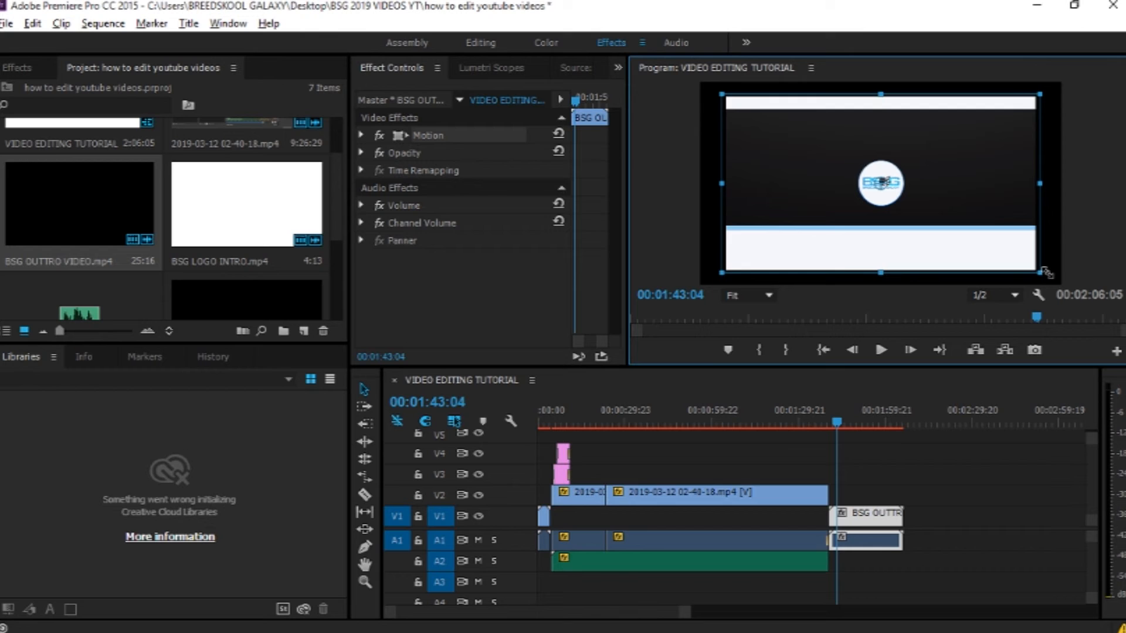
left_click_drag(1047, 272, 1073, 283)
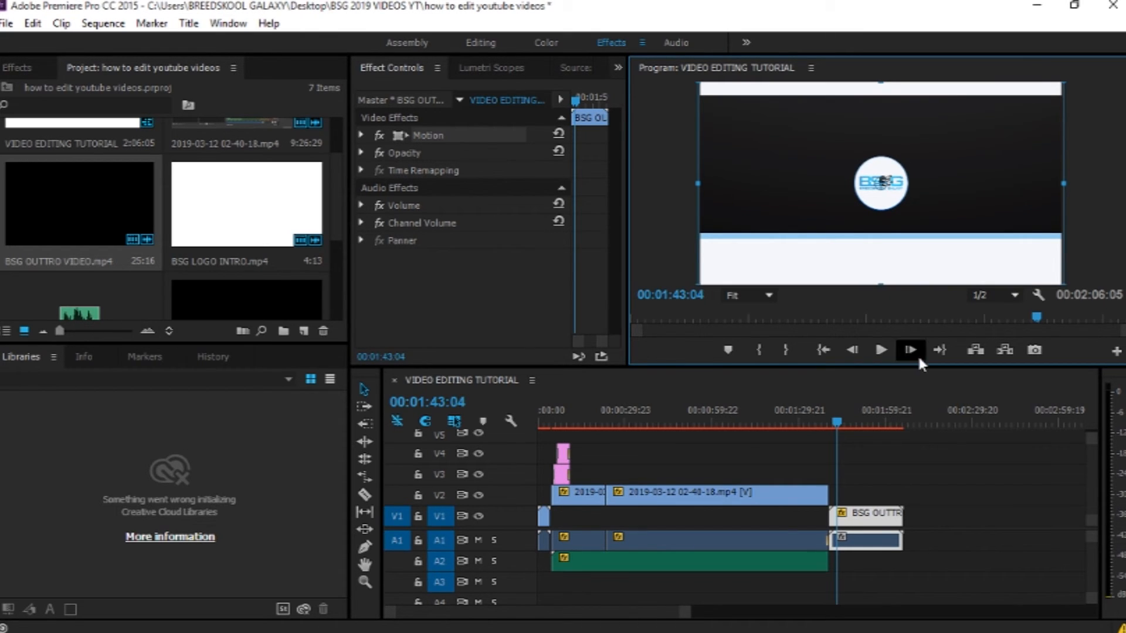
left_click_drag(837, 424, 824, 422)
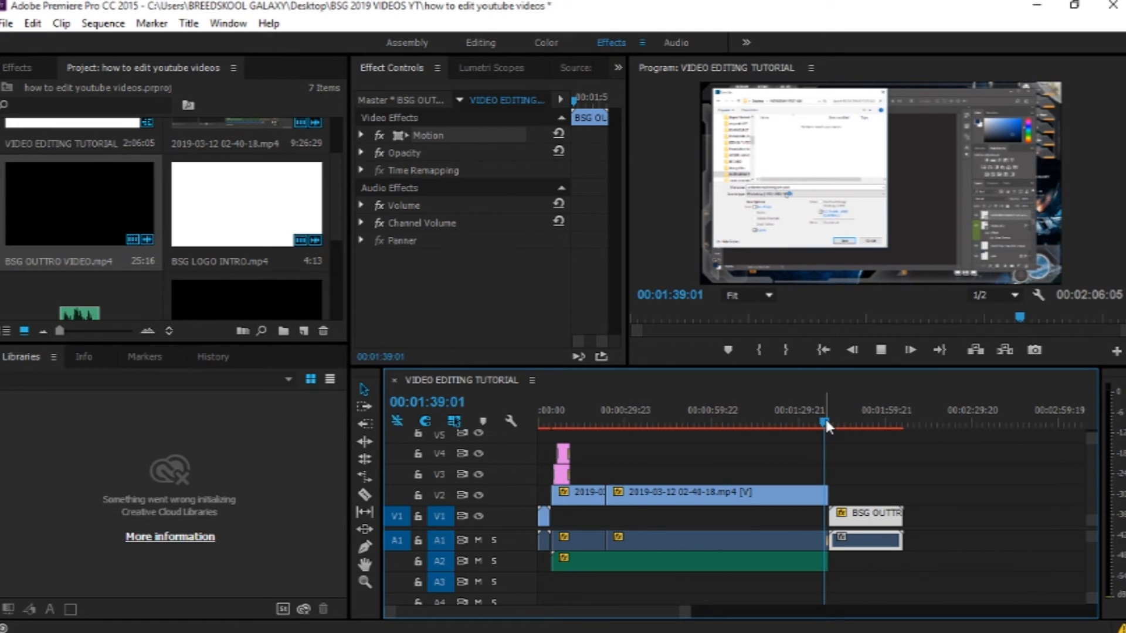
key("space")
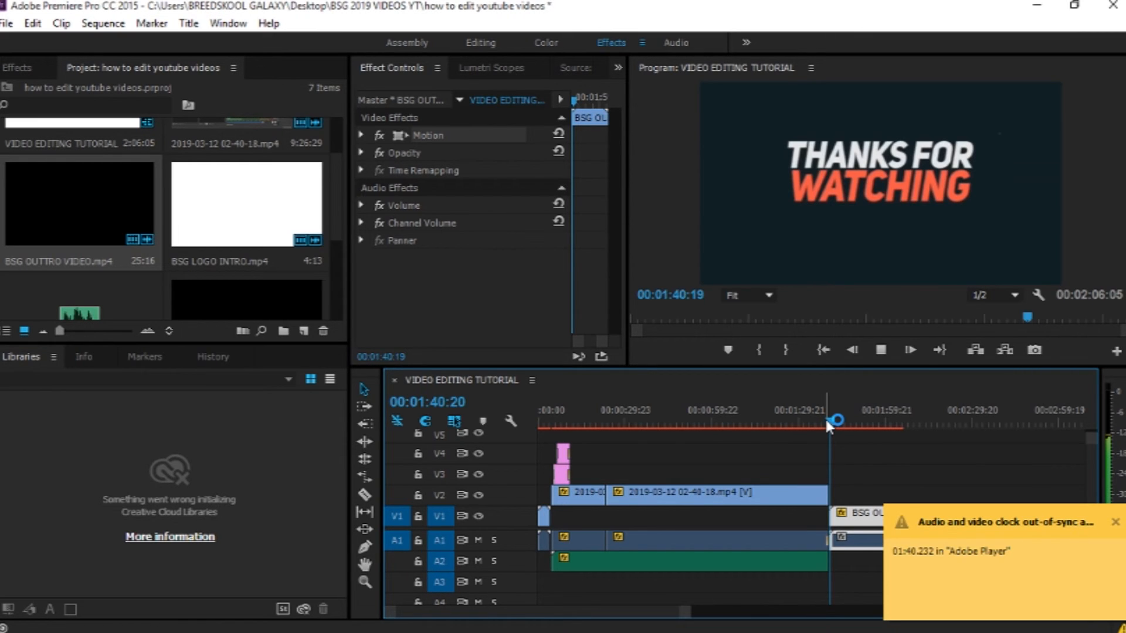
Step: Select all clips in the sequence and mark the selection as the in/out range
left_click_drag(826, 421, 863, 422)
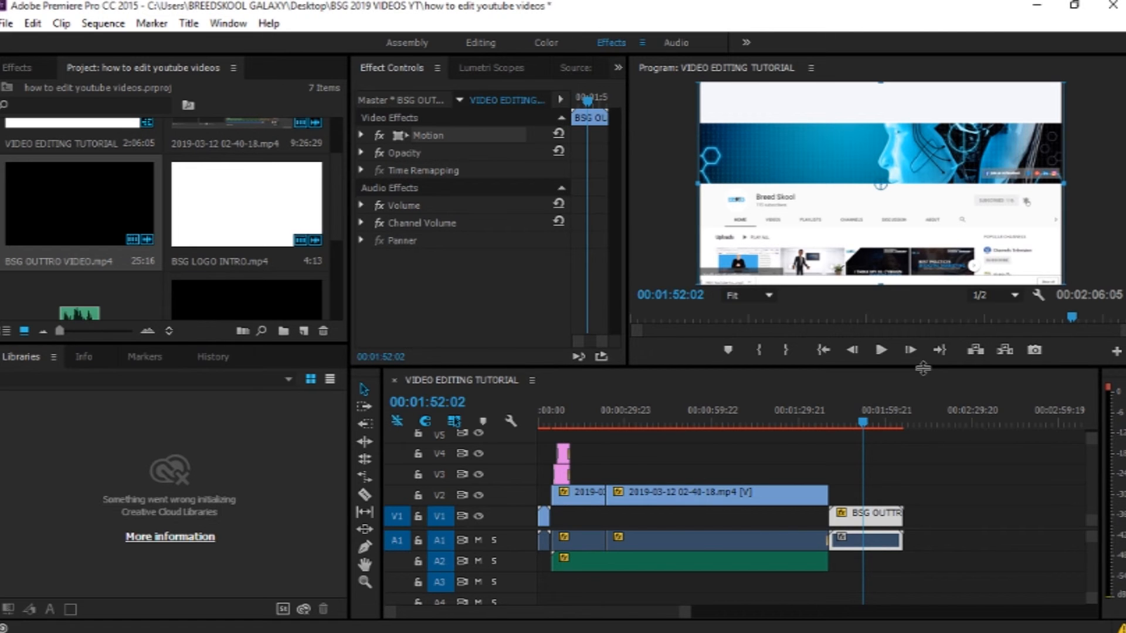
key("ctrl+a")
right_click(583, 399)
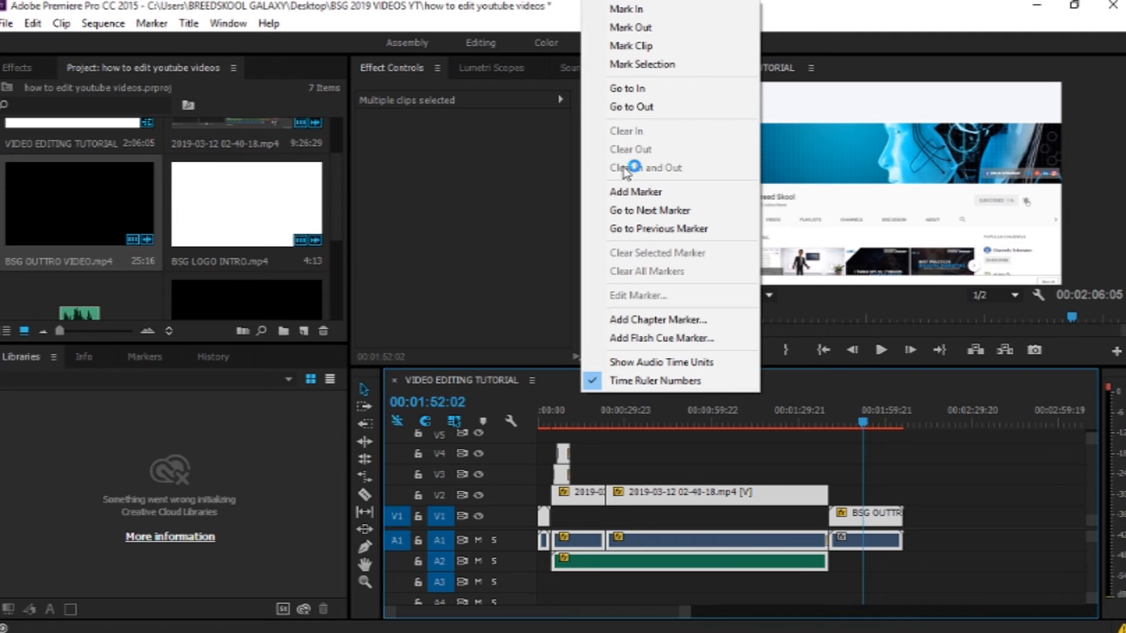
left_click(634, 66)
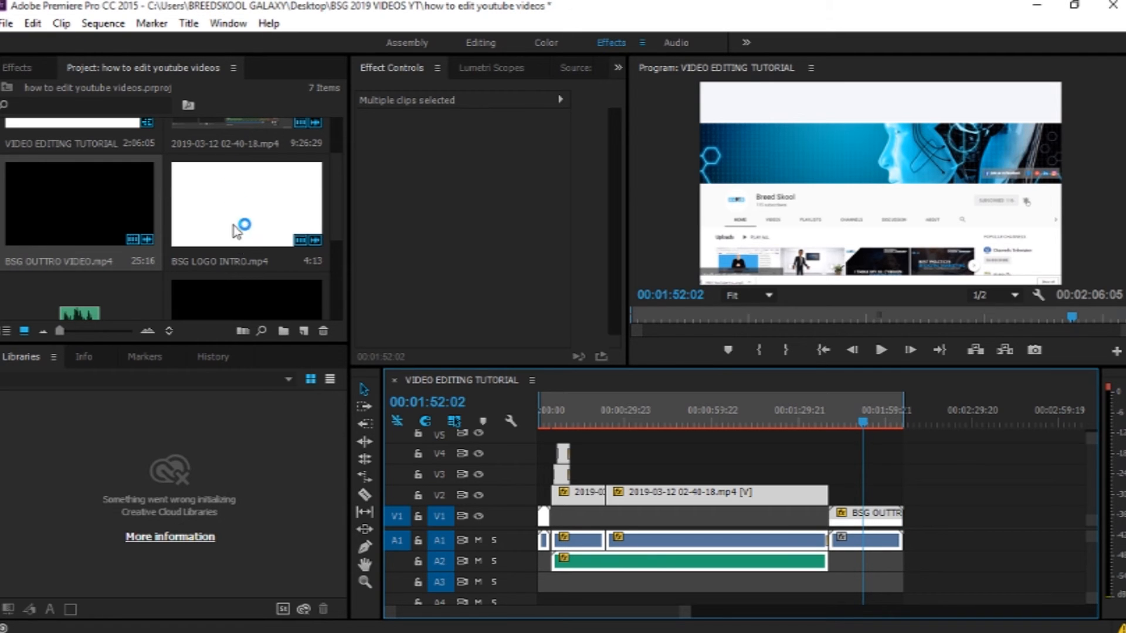
Step: Open the Export Media settings for the sequence and keep the format as H.264
left_click(6, 23)
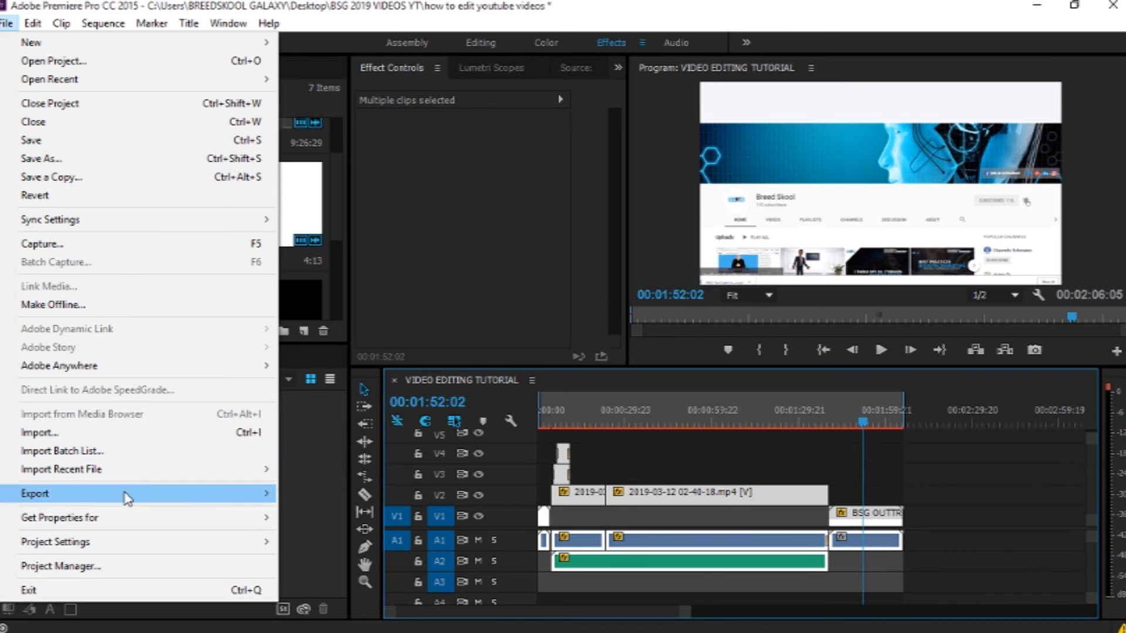
mouse_move(128, 498)
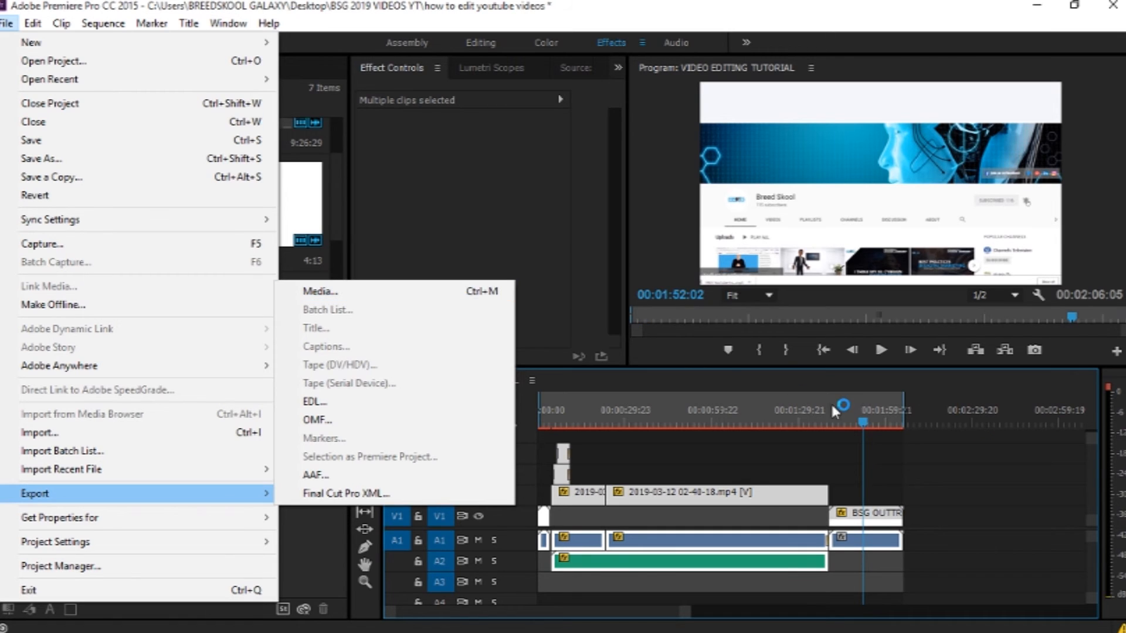
left_click(930, 486)
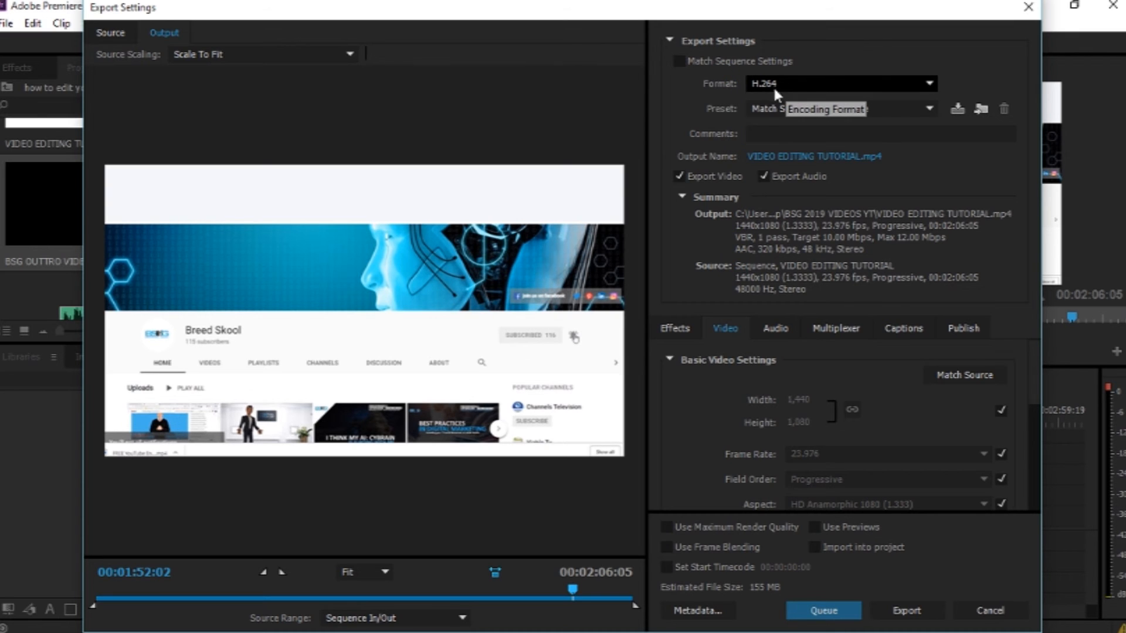
left_click(808, 83)
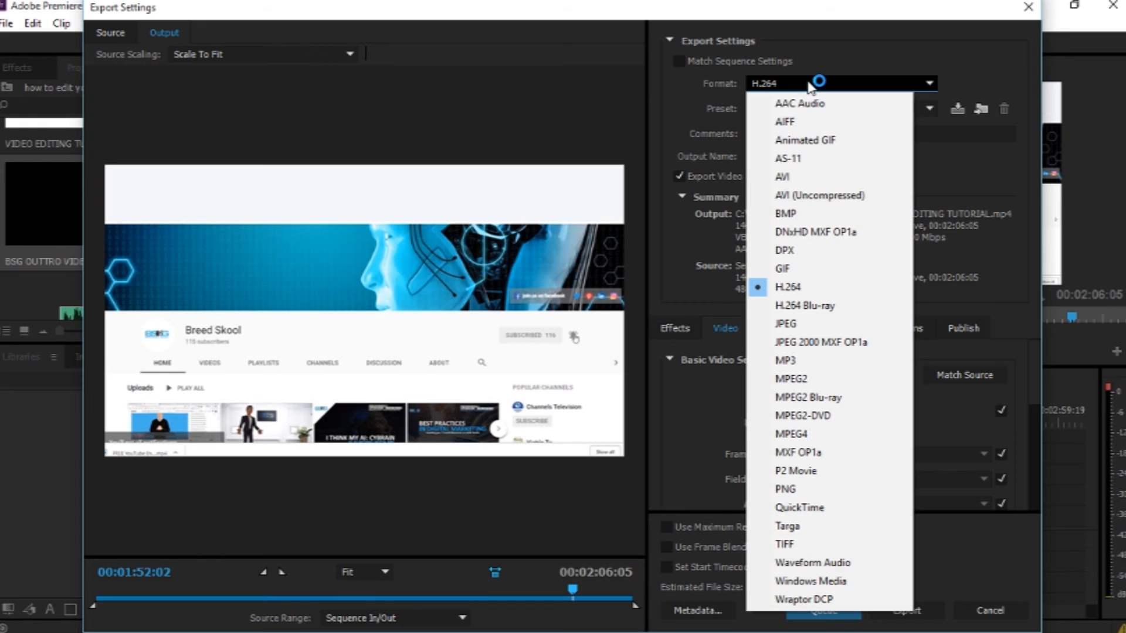
left_click(811, 291)
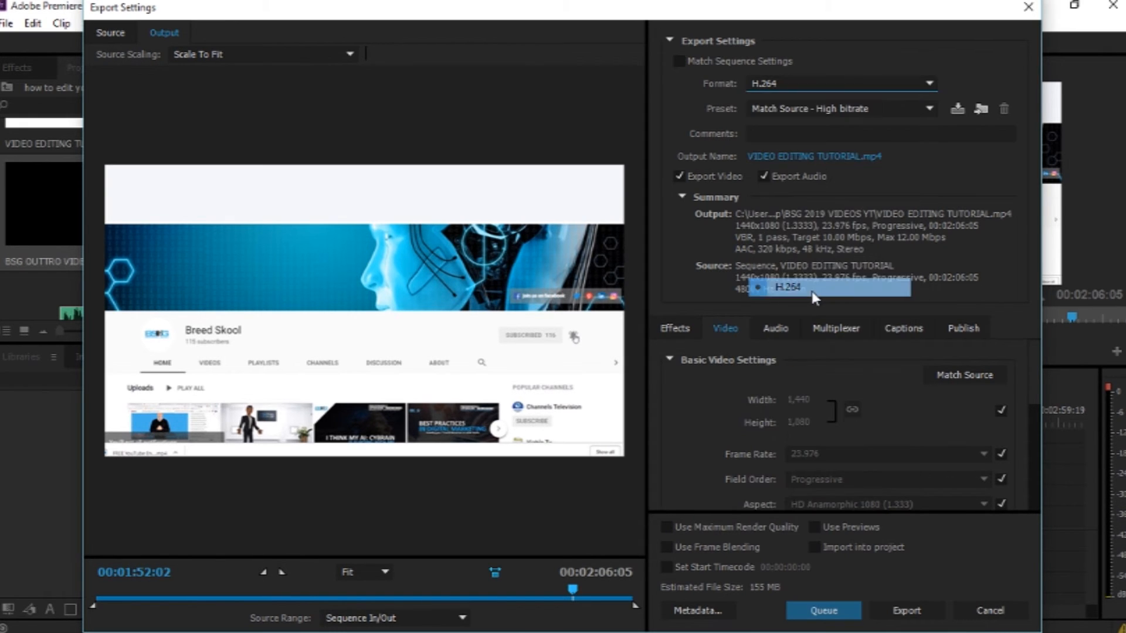
left_click(866, 111)
left_click(959, 81)
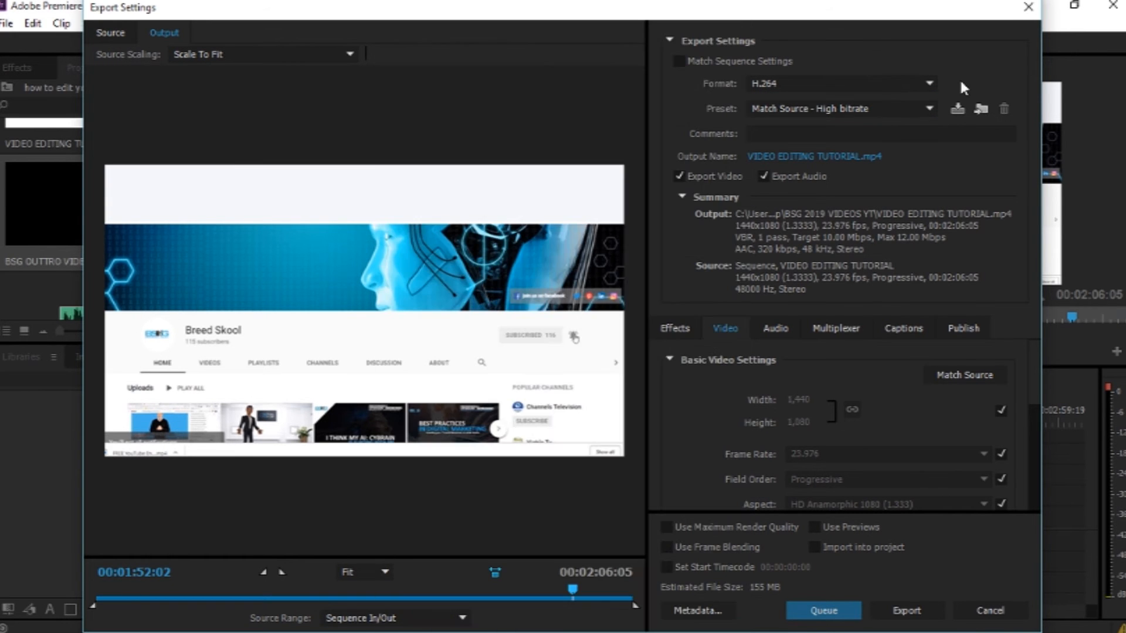
Step: Set the export preset to YouTube 1080p HD
left_click(903, 109)
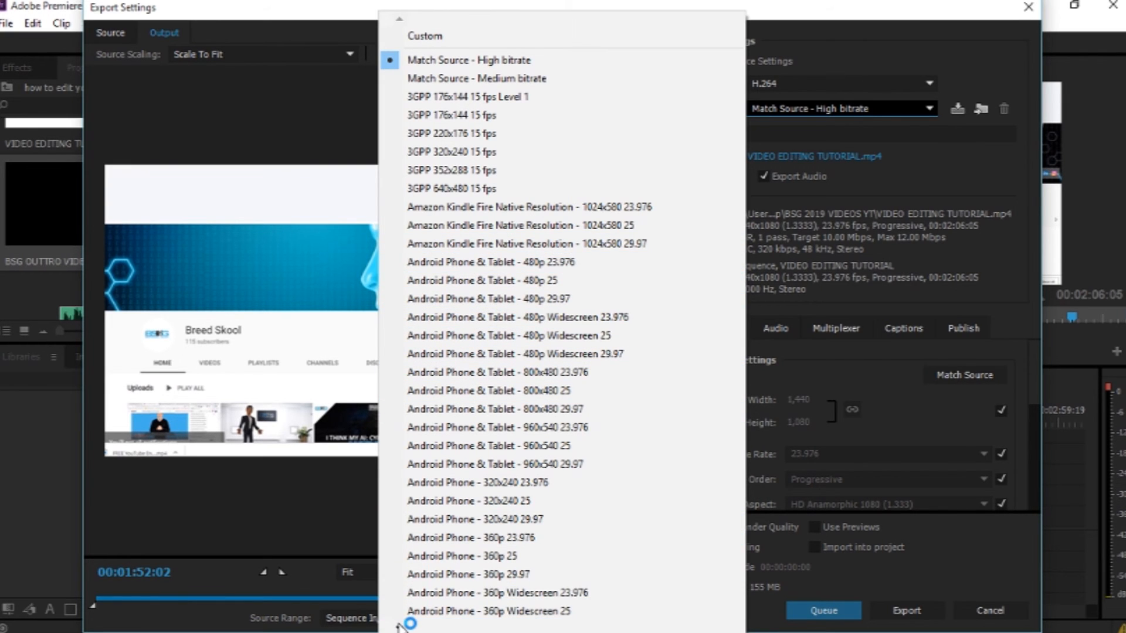
mouse_move(399, 627)
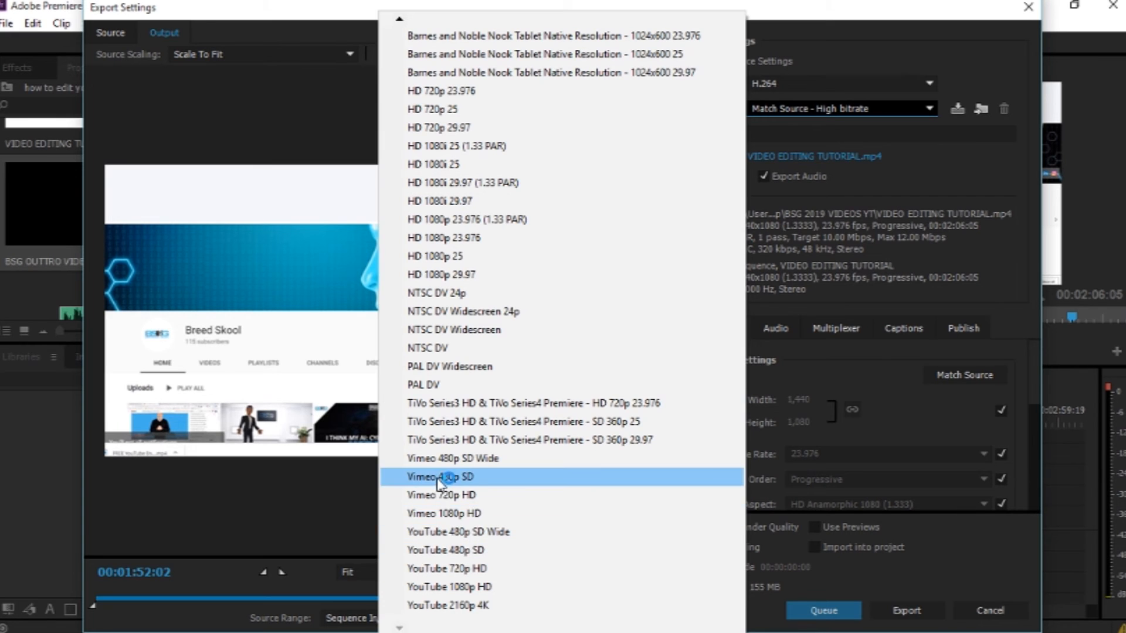
left_click(432, 567)
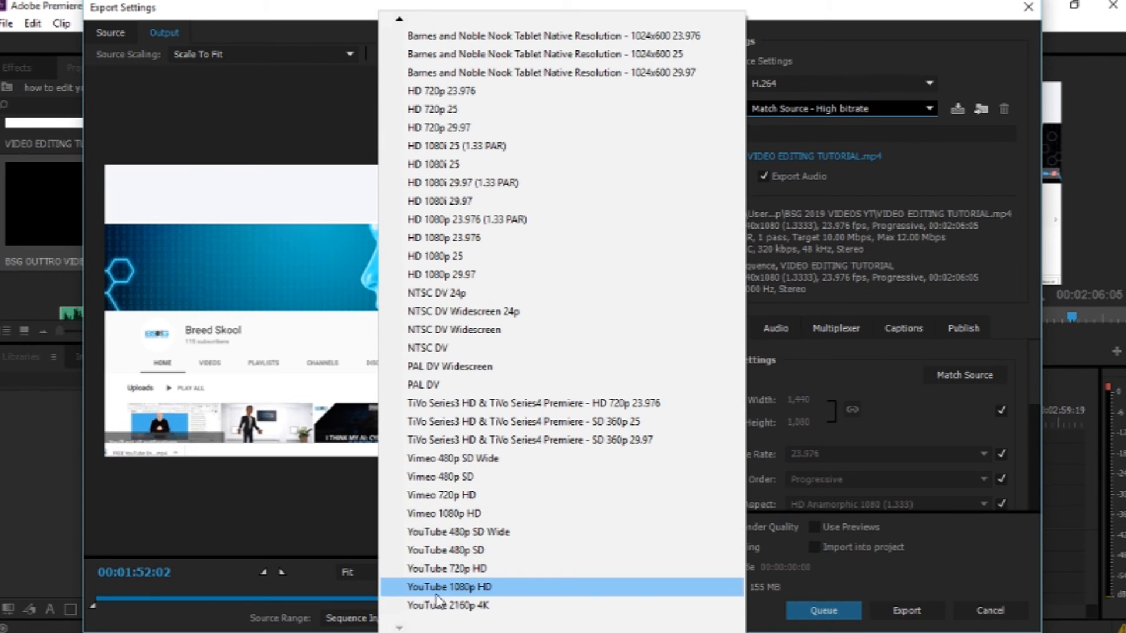
left_click(446, 592)
left_click(478, 588)
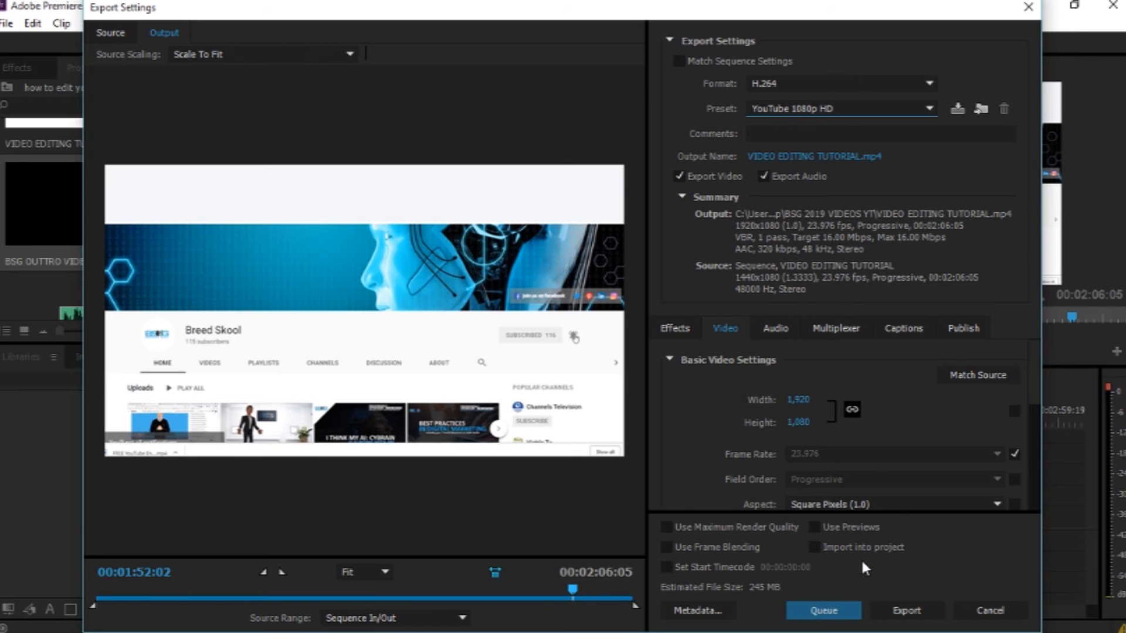
Step: Scrub the export preview to the end and switch the preset back to Match Source - High bitrate
left_click_drag(573, 590, 628, 590)
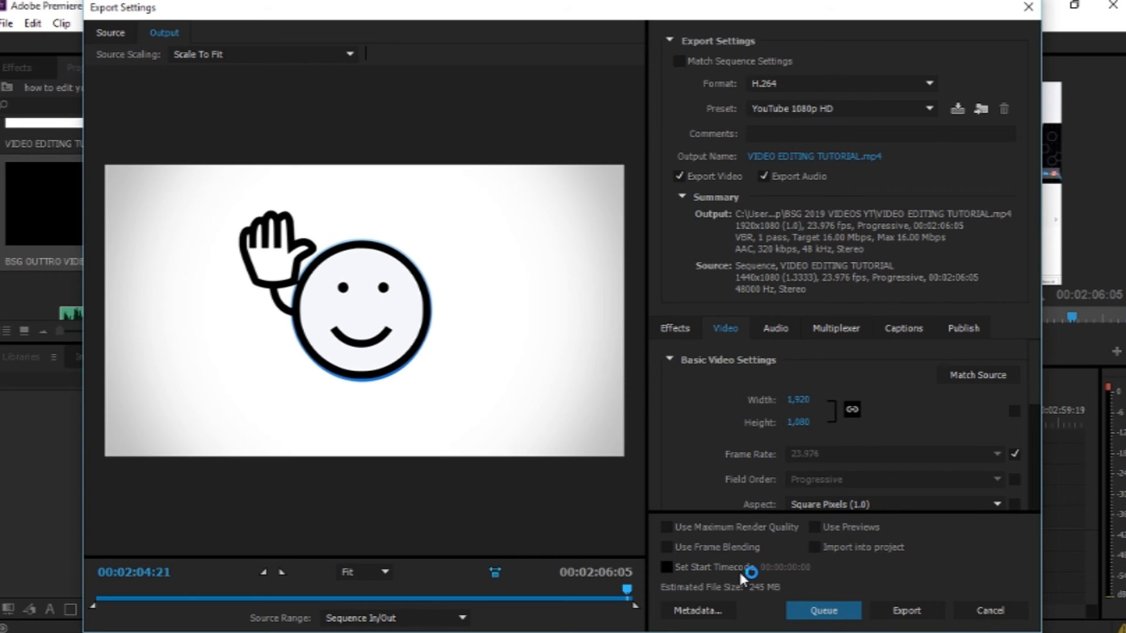
left_click(928, 109)
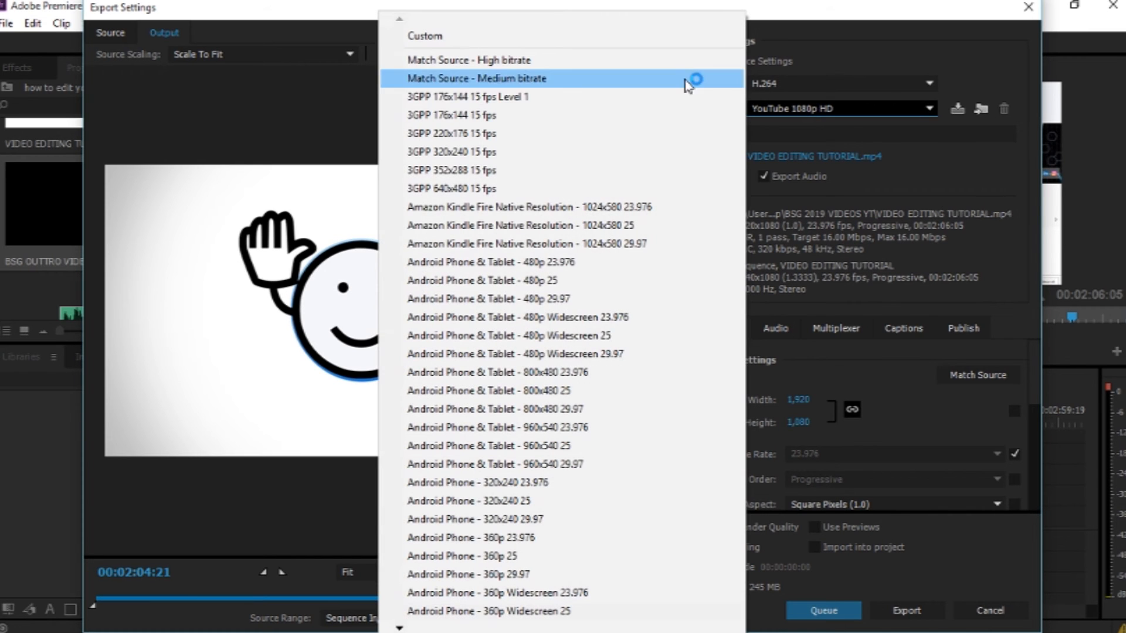
left_click(526, 60)
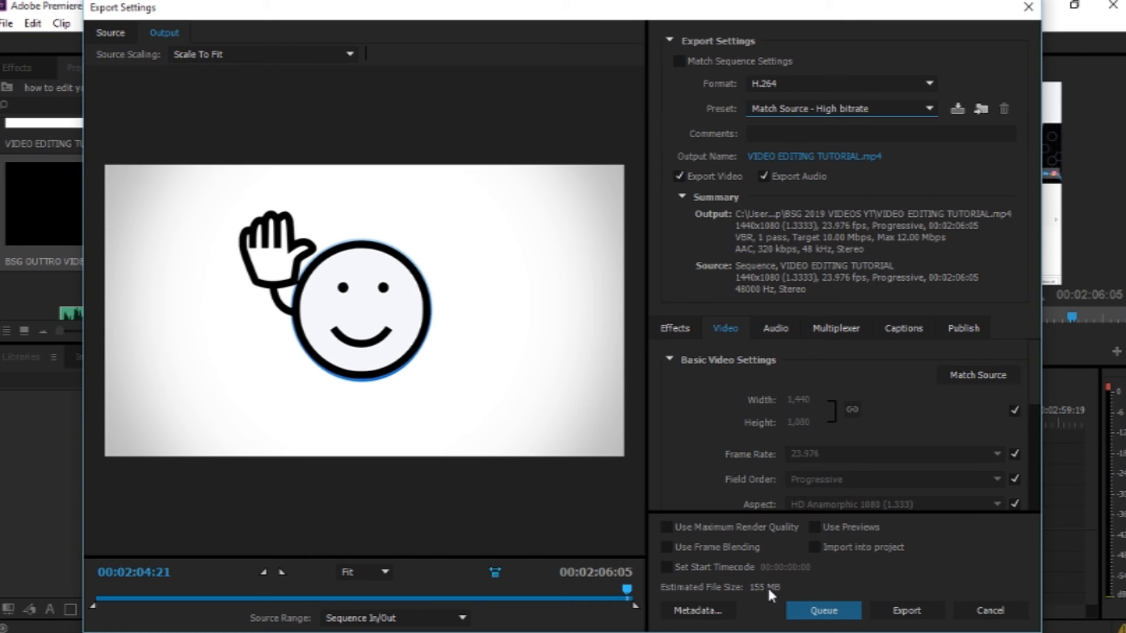
Step: Rename the export output file as HOW TO EDIT YOUTUBE VIDEOS
left_click(805, 155)
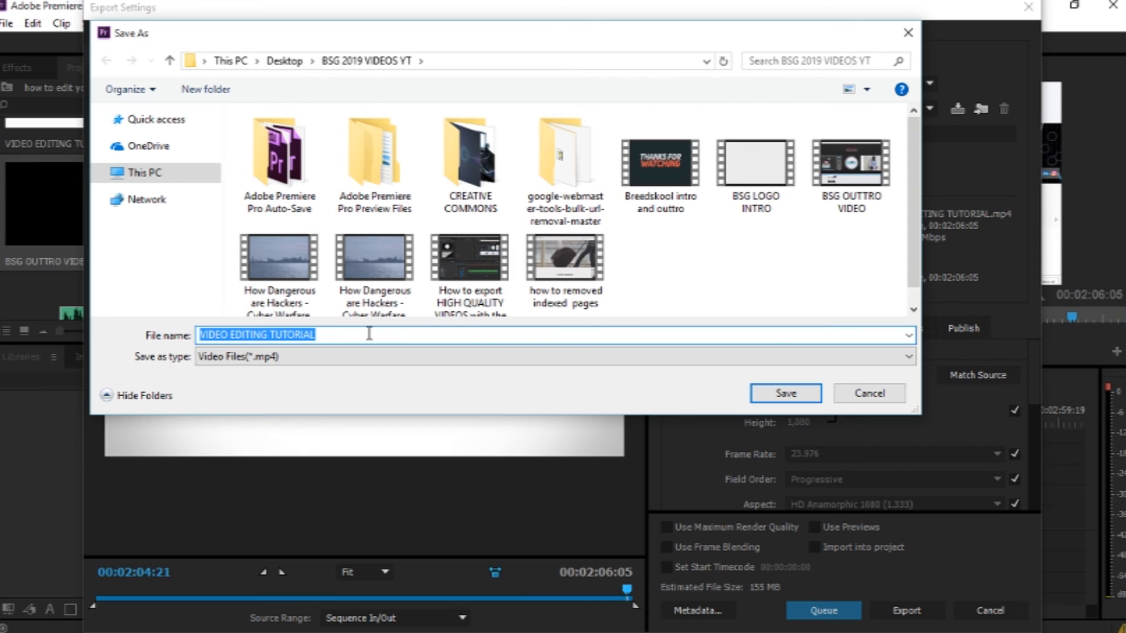
type("HOW TO")
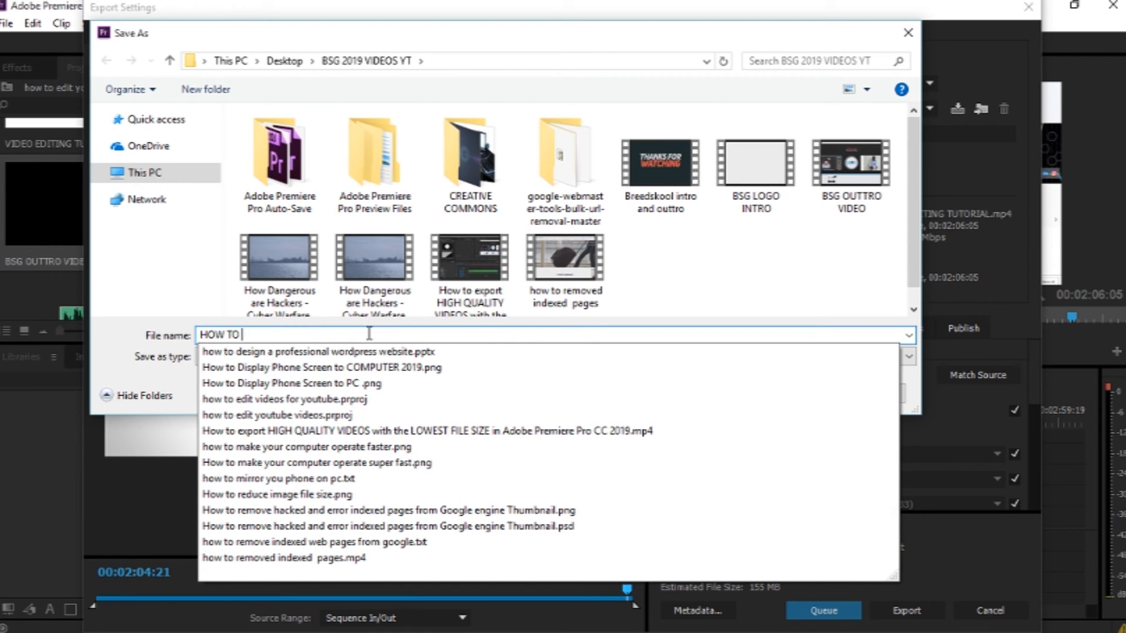
type(" EDIT YOUTBE VIDEOS")
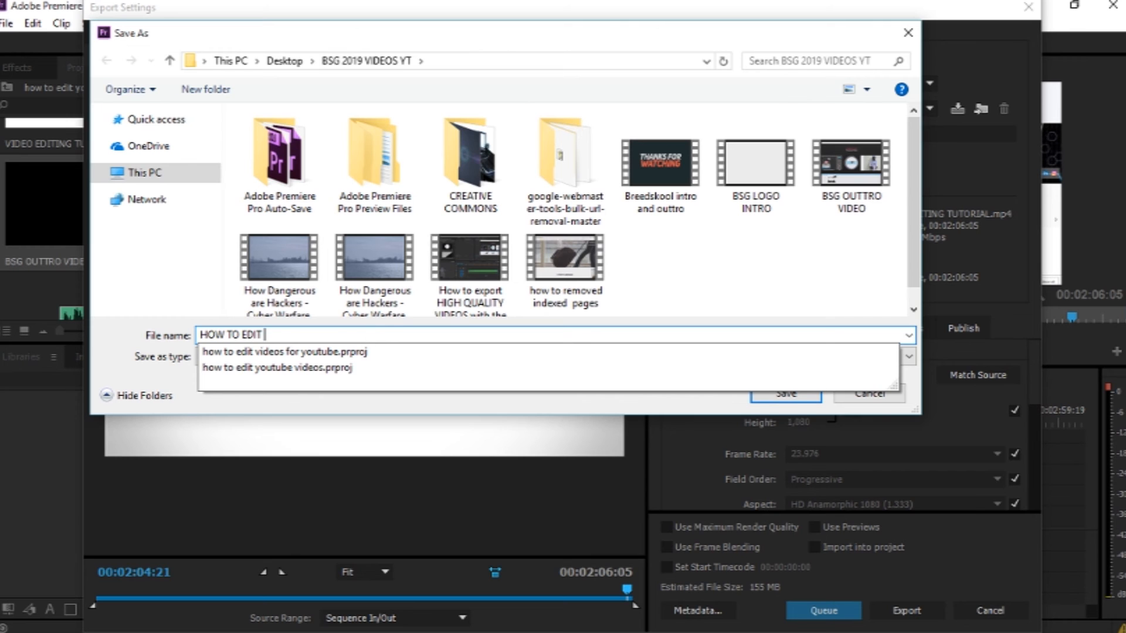
left_click(301, 338)
type("UTUBE VIDEOS")
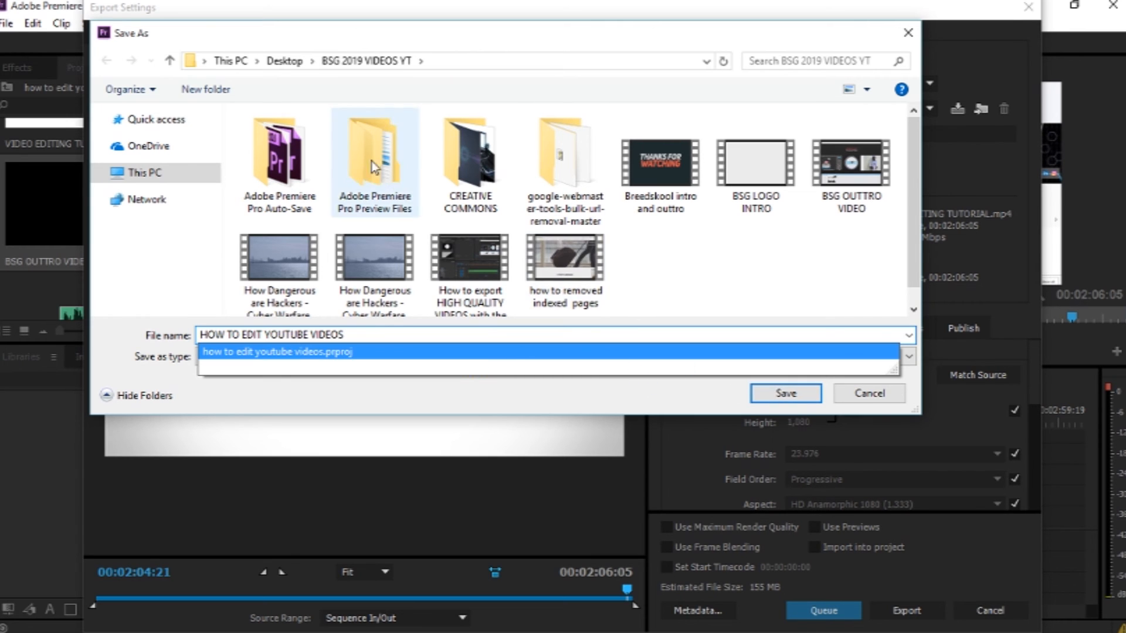
left_click(776, 397)
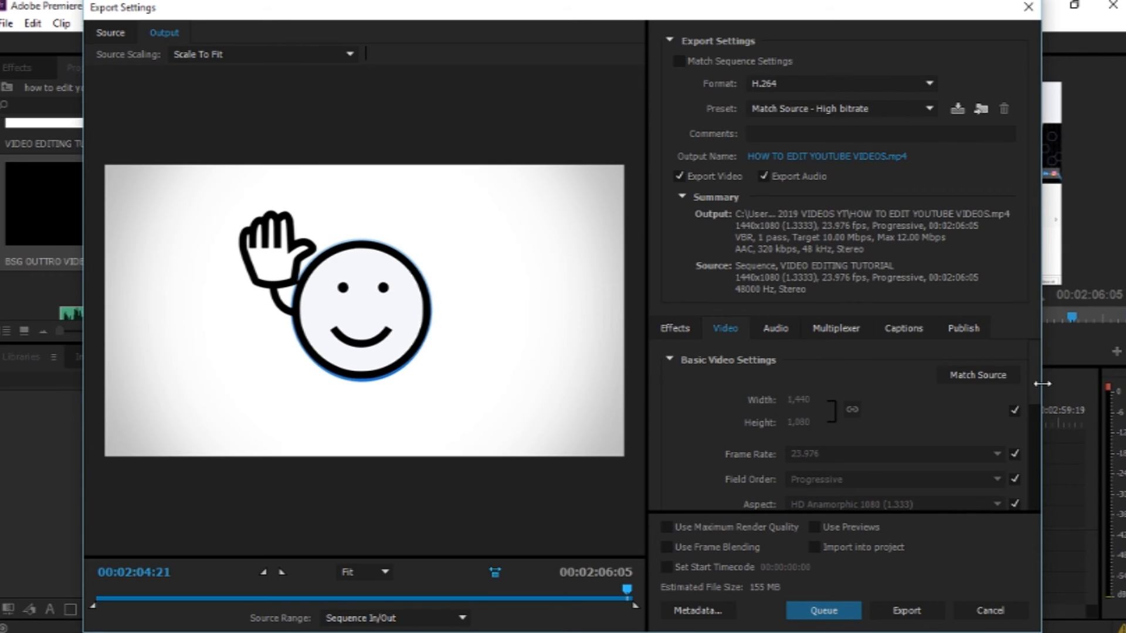
Step: Set the target bitrate to 1 Mbps and start the export
left_click_drag(1035, 380, 1008, 477)
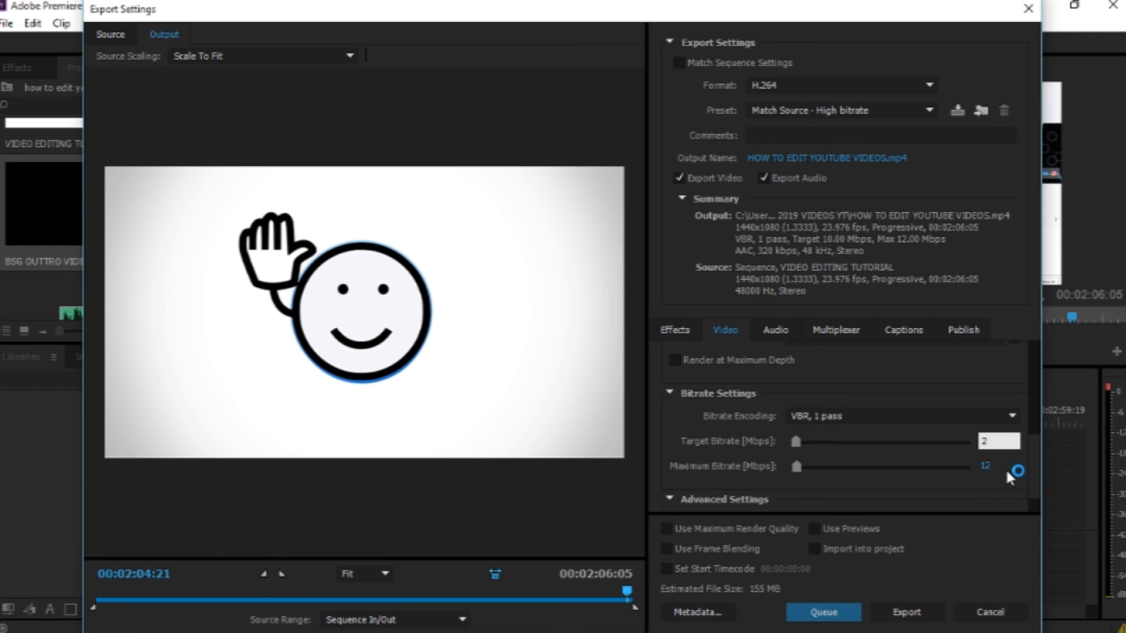
key("Return")
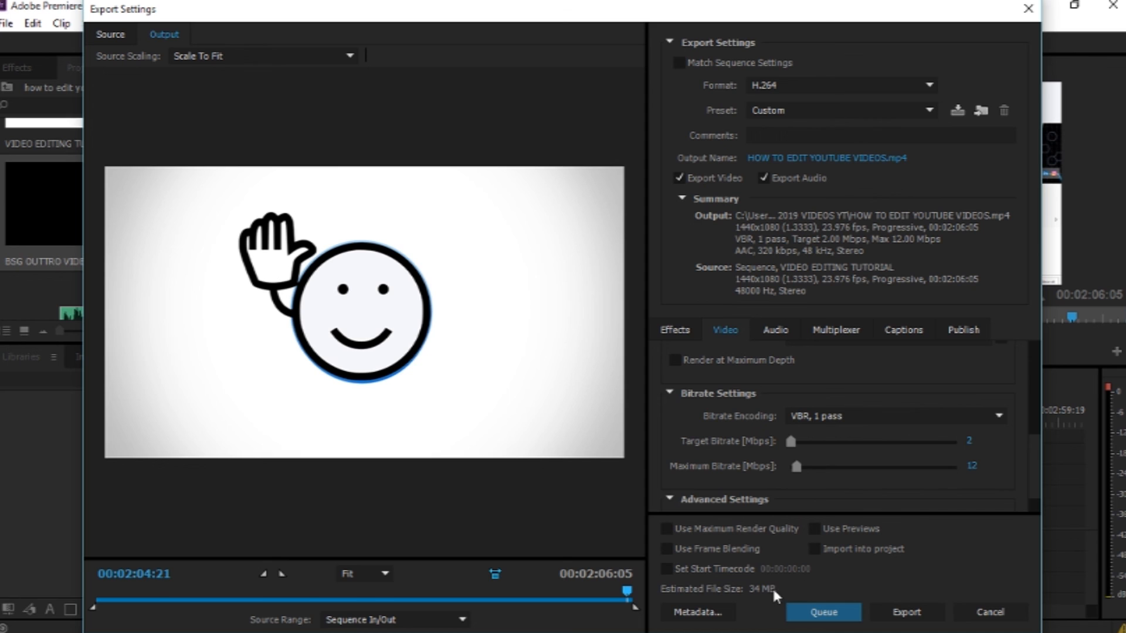
left_click(971, 441)
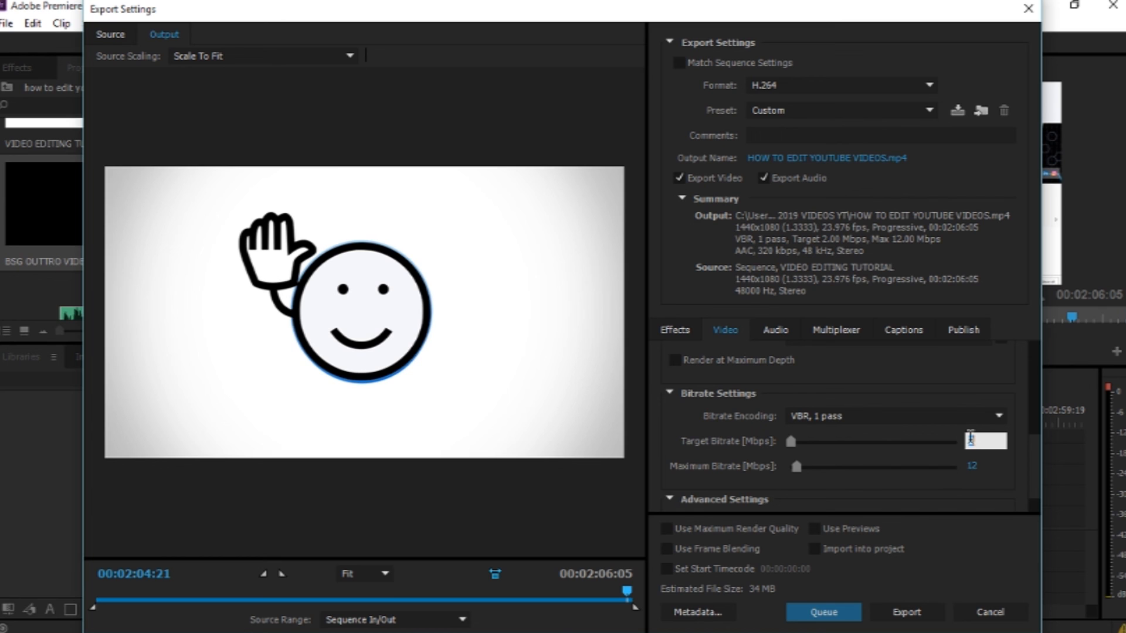
type("1")
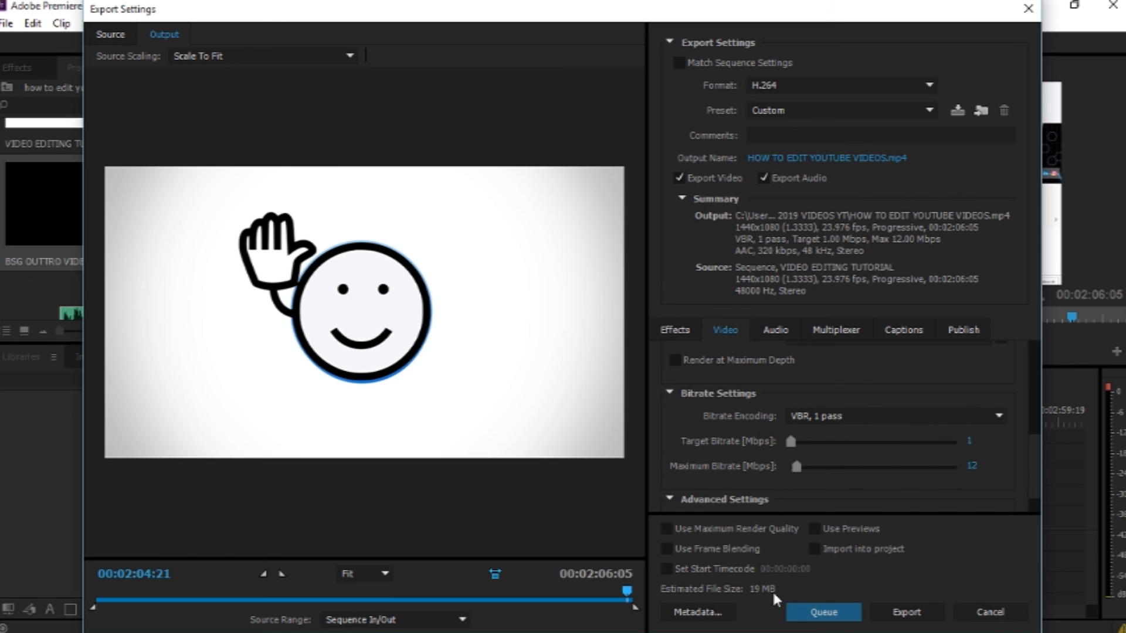
left_click(849, 613)
left_click(903, 615)
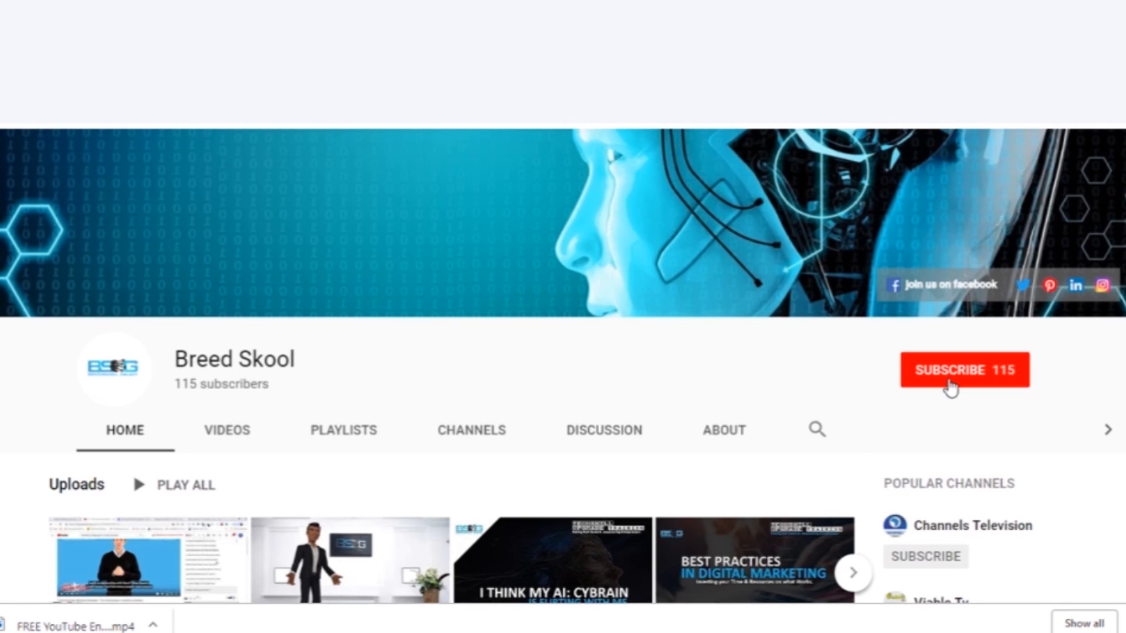
left_click(950, 384)
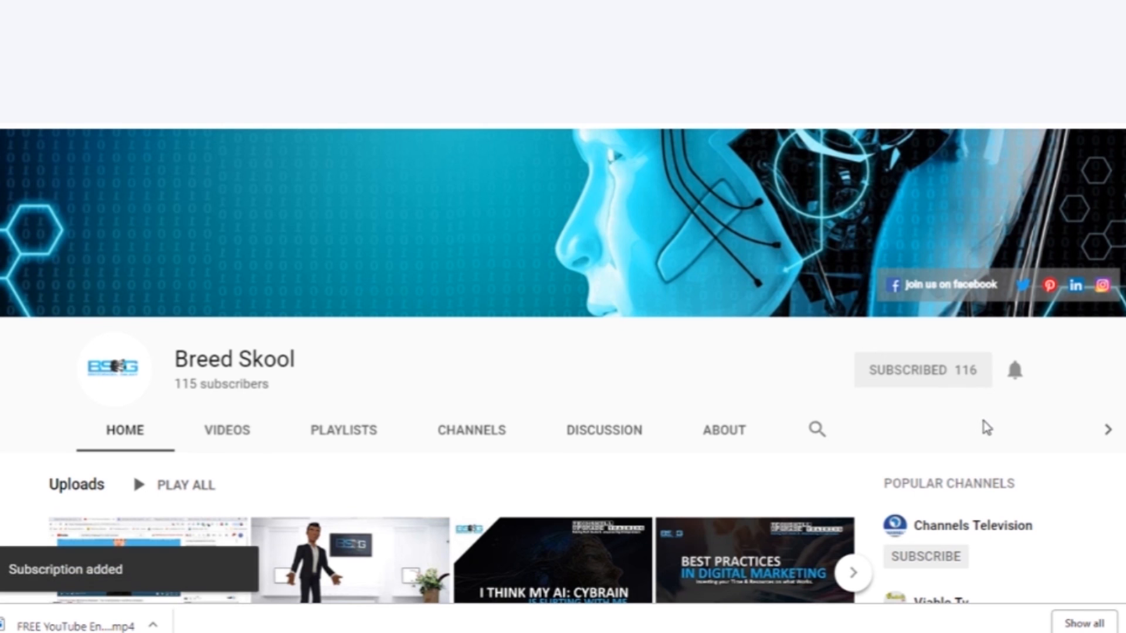
left_click(1016, 371)
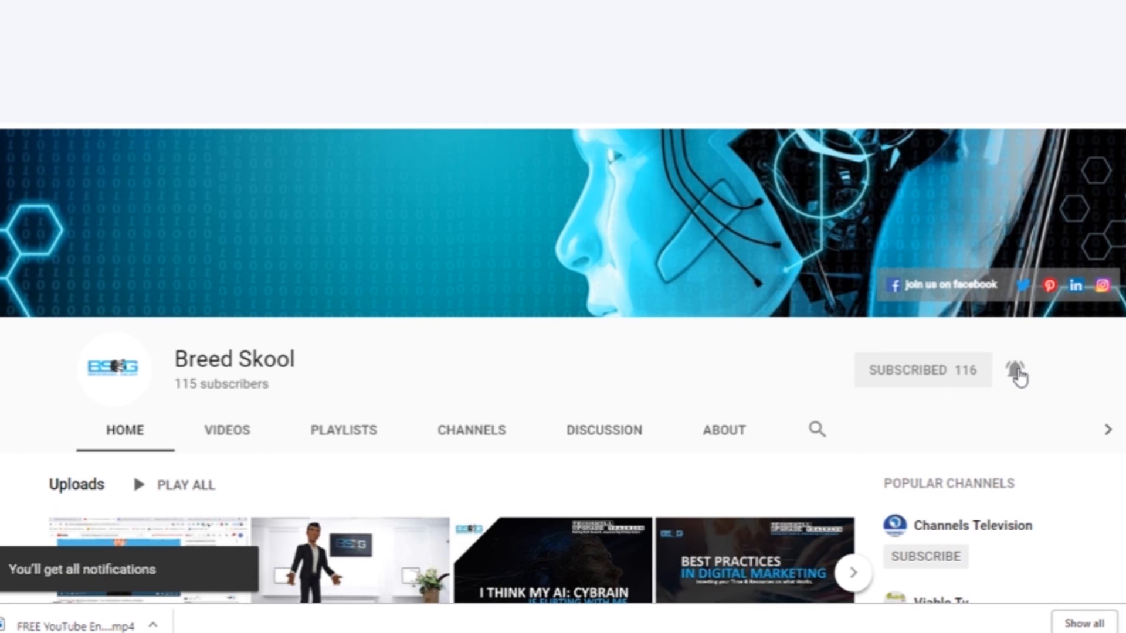
scroll(1018, 377, "down", 2)
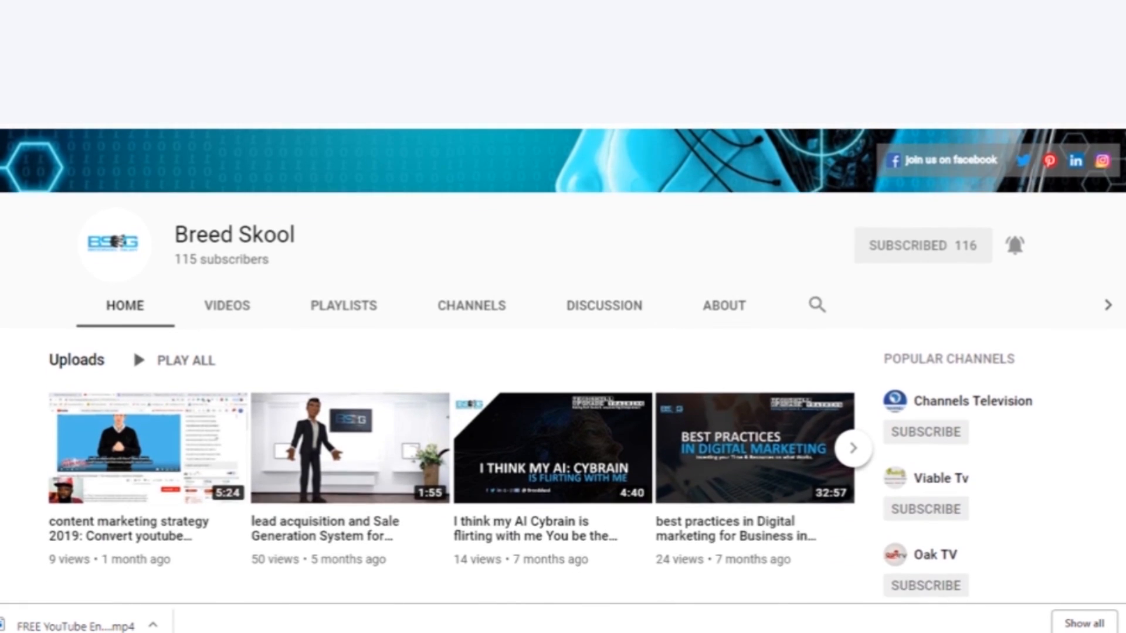
scroll(563, 364, "up", 2)
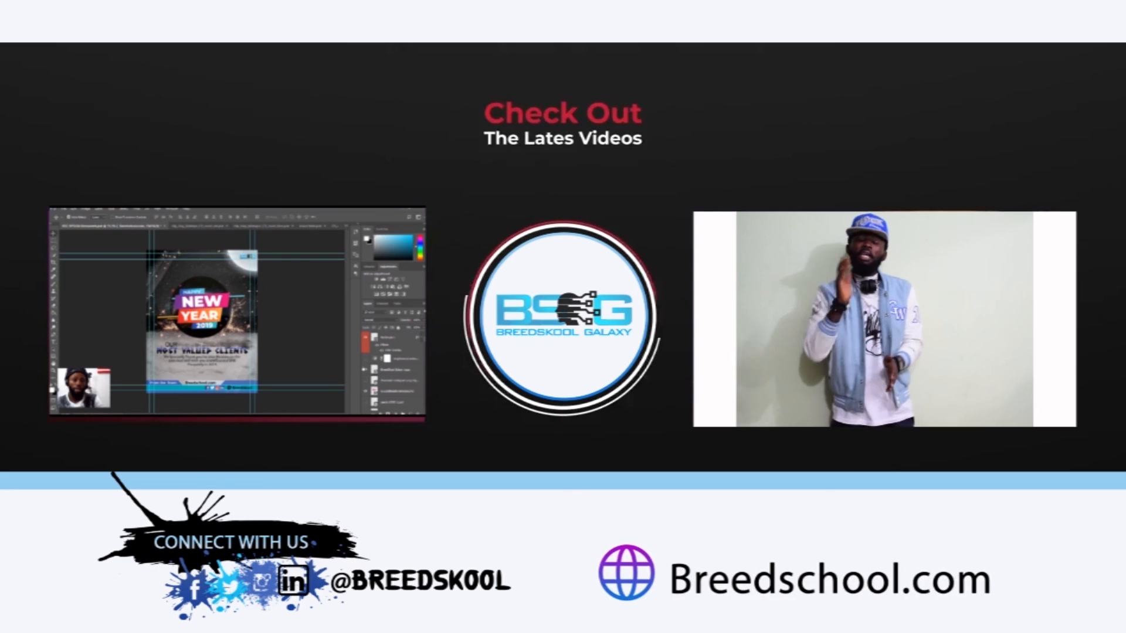